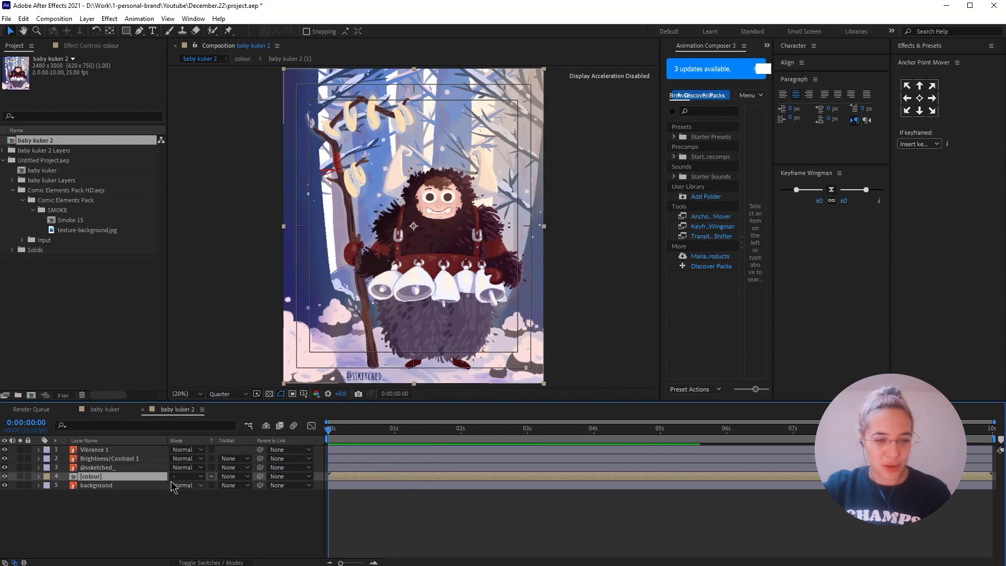
Examine the layers of the baby kuker 2 composition, soloing the background and colour layers in turn
click(121, 459)
click(114, 497)
scroll(487, 229, down, 1)
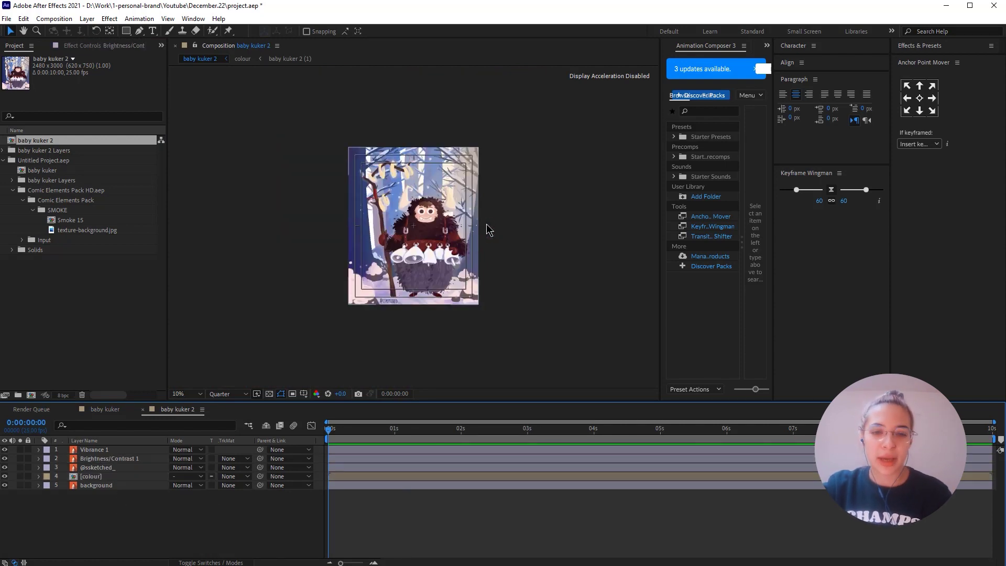
scroll(454, 237, up, 1)
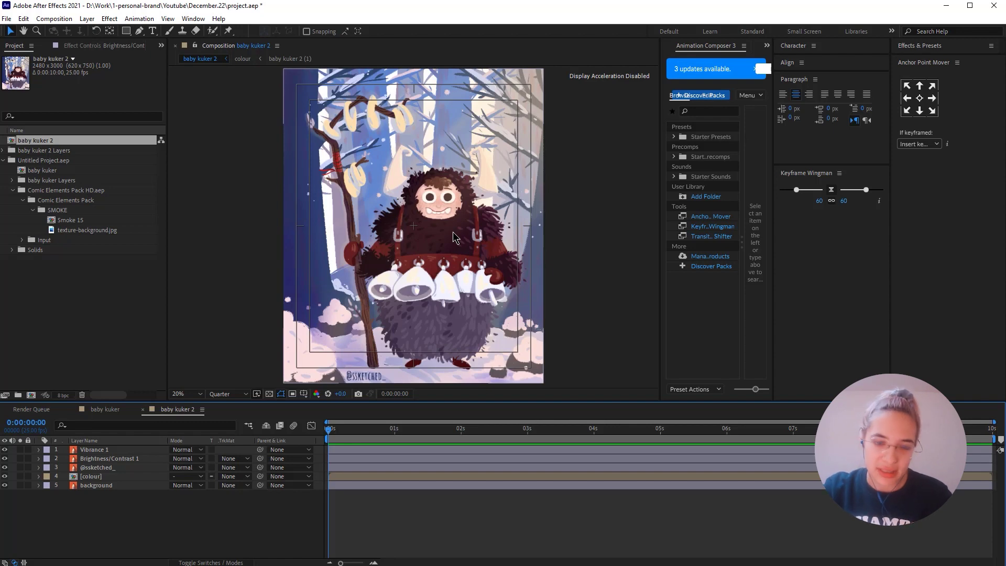
click(112, 485)
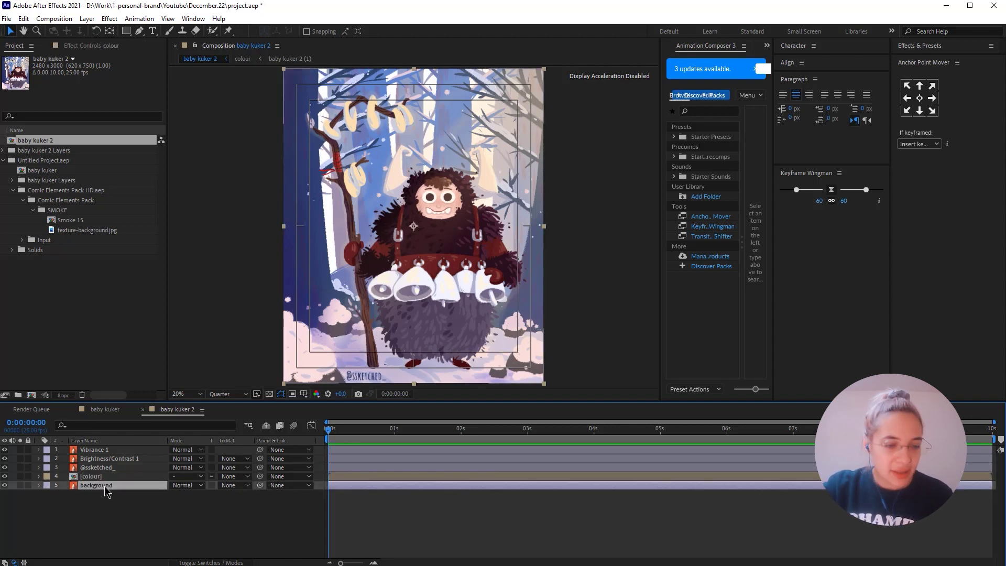
click(20, 485)
click(20, 486)
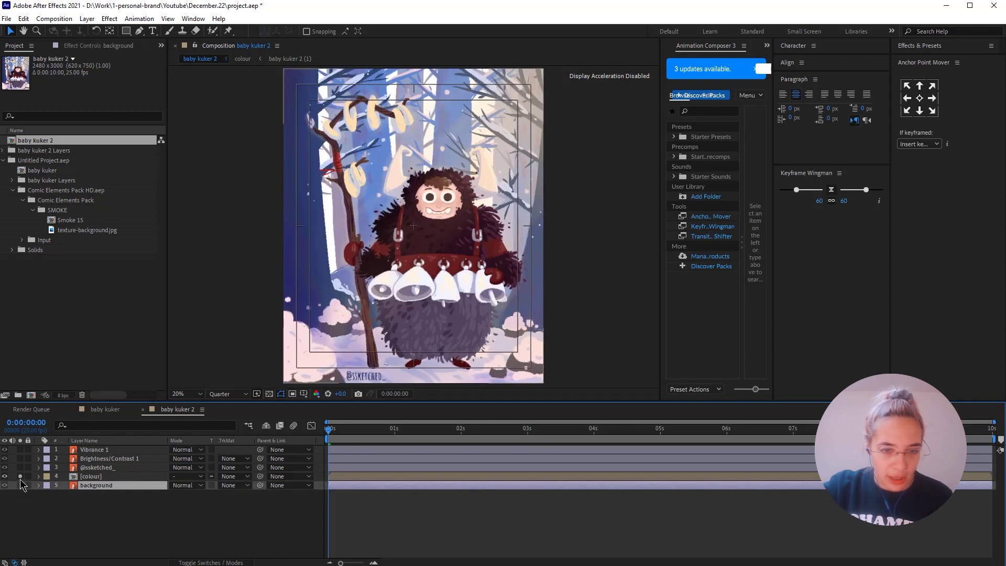
click(20, 476)
Open the colour precomp, compare it with baby kuker 2, and briefly solo Layer 33 copy to check it
double_click(97, 476)
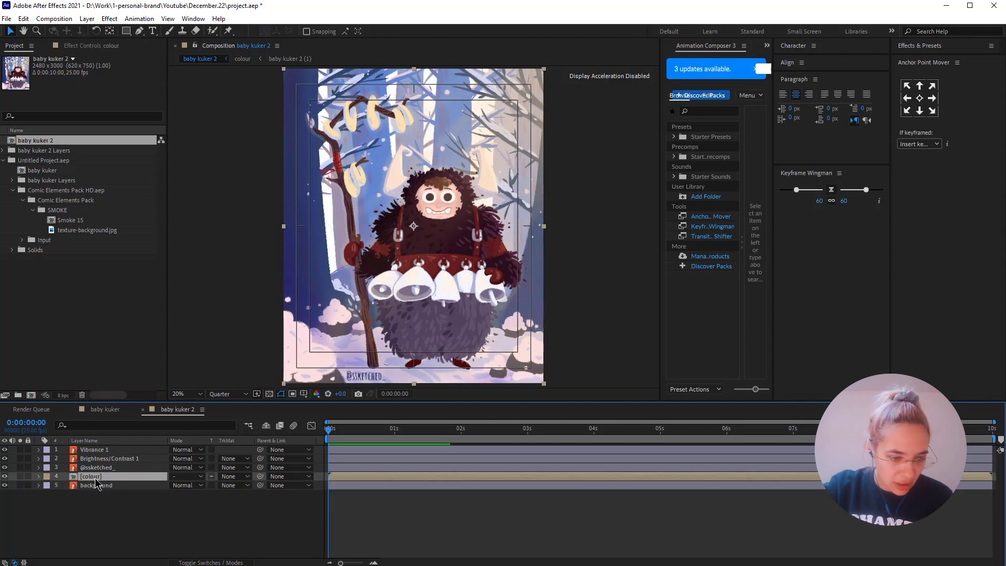
click(95, 539)
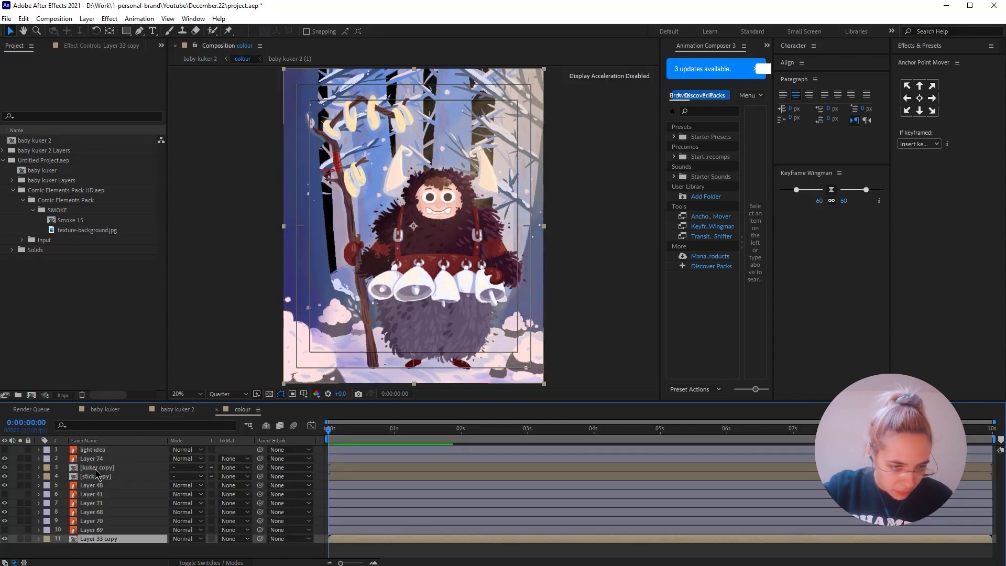
click(175, 410)
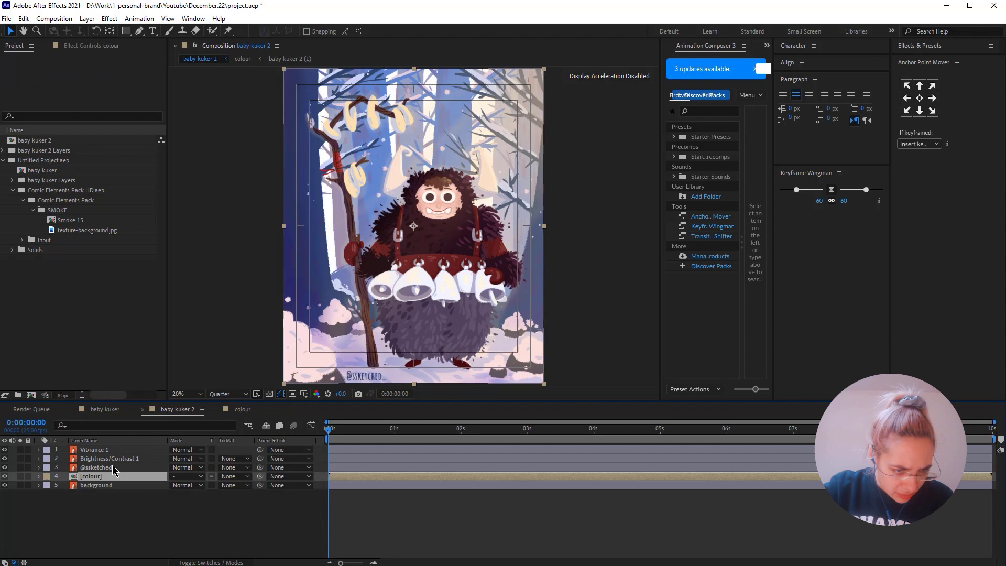
click(20, 476)
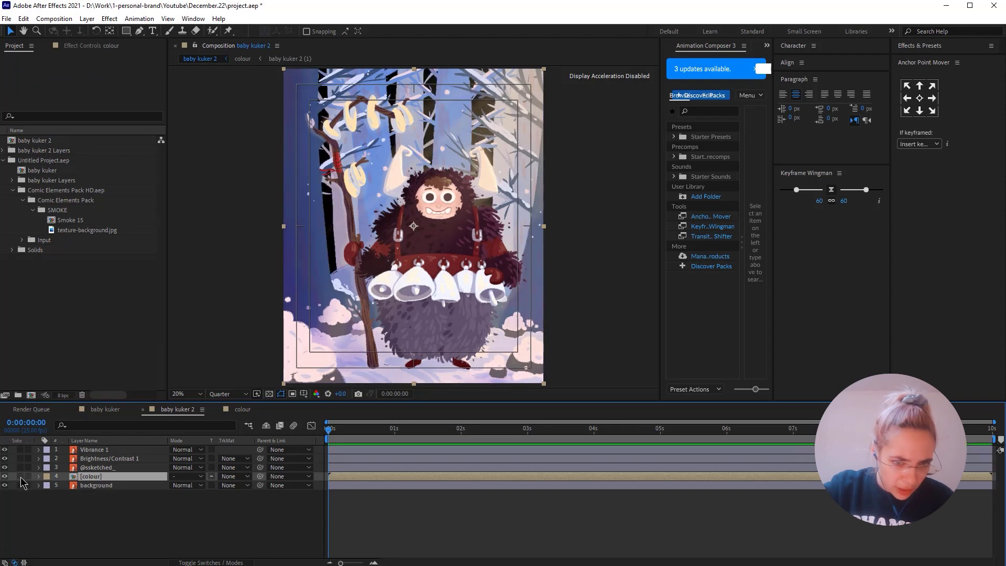
double_click(112, 478)
click(21, 539)
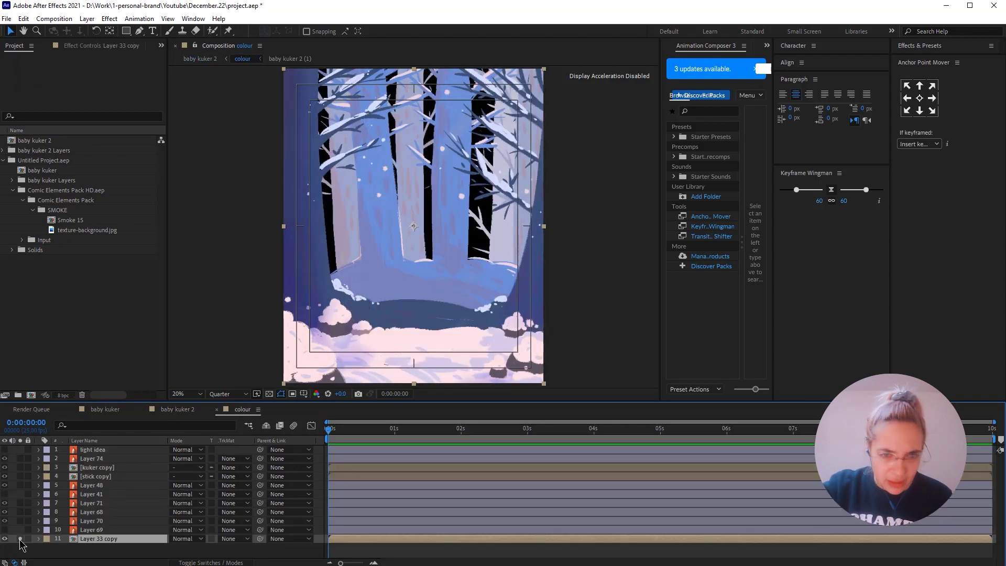
click(20, 539)
Open the animated kuker copy composition and look through its character layers, parenting and keyframes
click(101, 410)
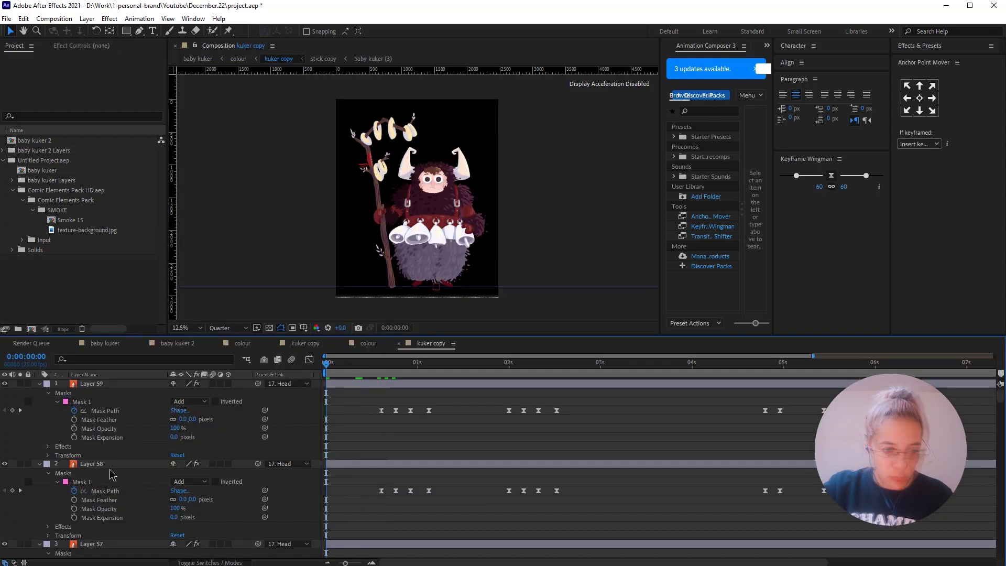
scroll(152, 468, down, 10)
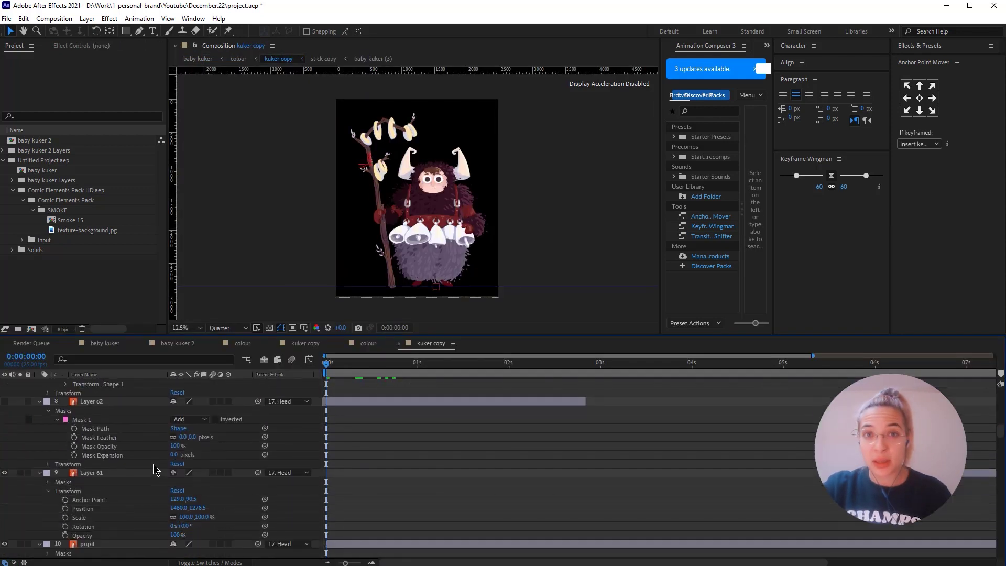
scroll(98, 485, down, 15)
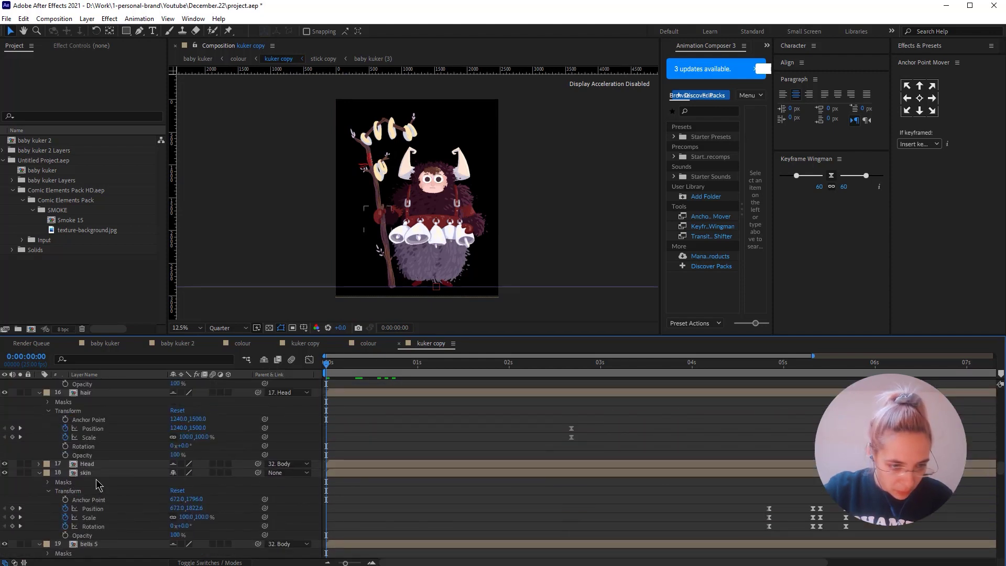
scroll(92, 454, down, 5)
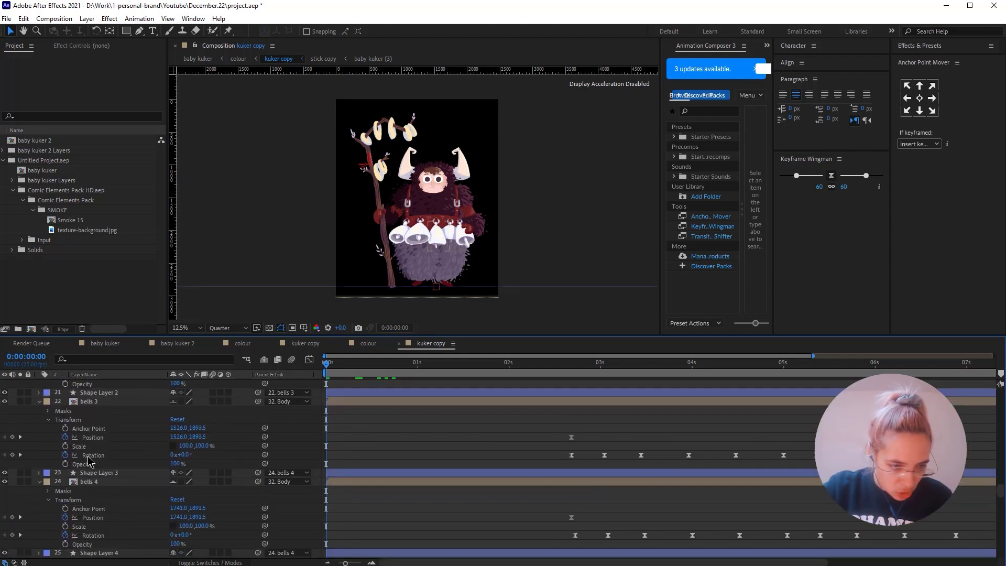
scroll(90, 472, down, 6)
scroll(94, 476, down, 2)
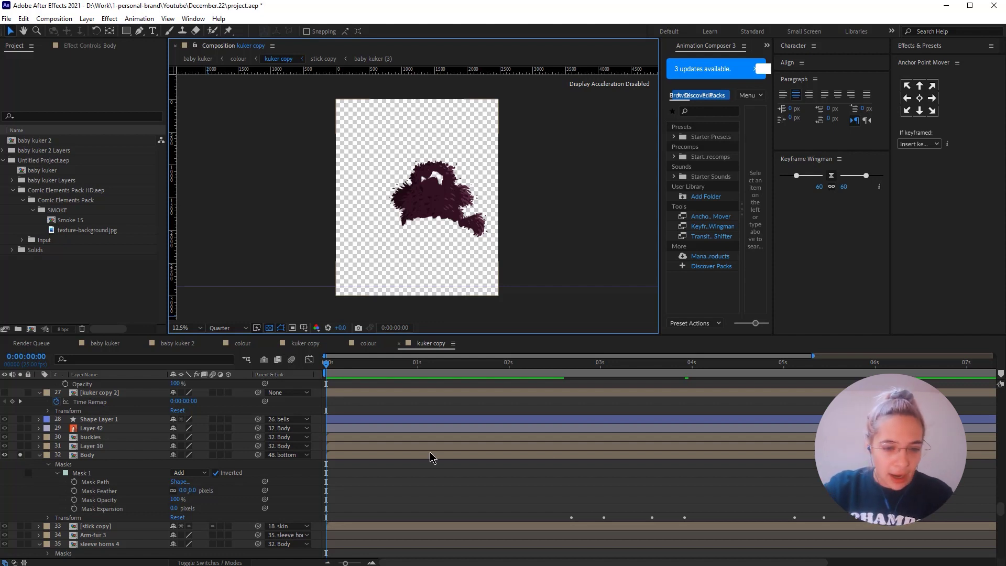
Preview the soloed Body layer's position animation with its keyframes revealed, and set the current time to 0:00:02:12
click(580, 513)
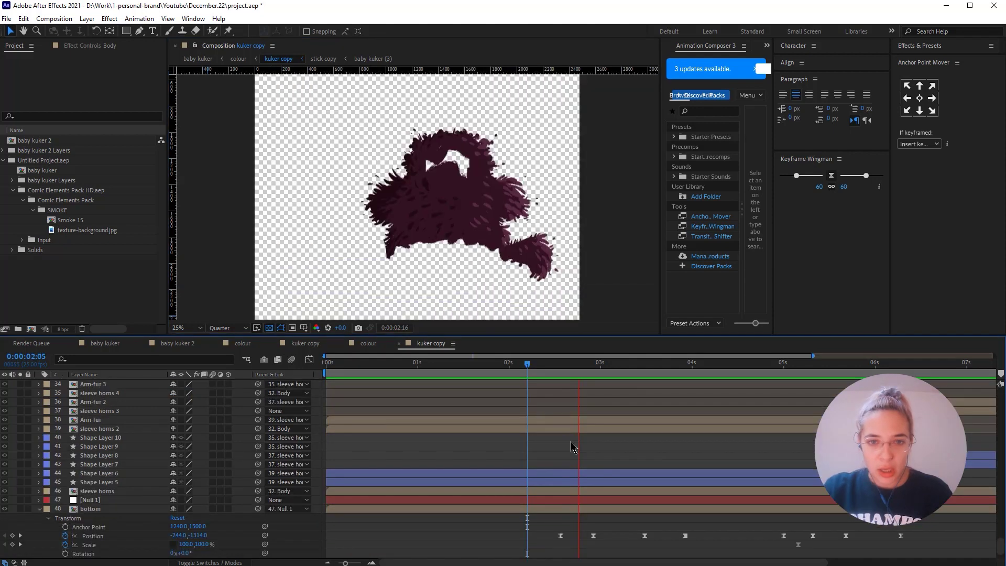
click(571, 442)
scroll(572, 442, down, 3)
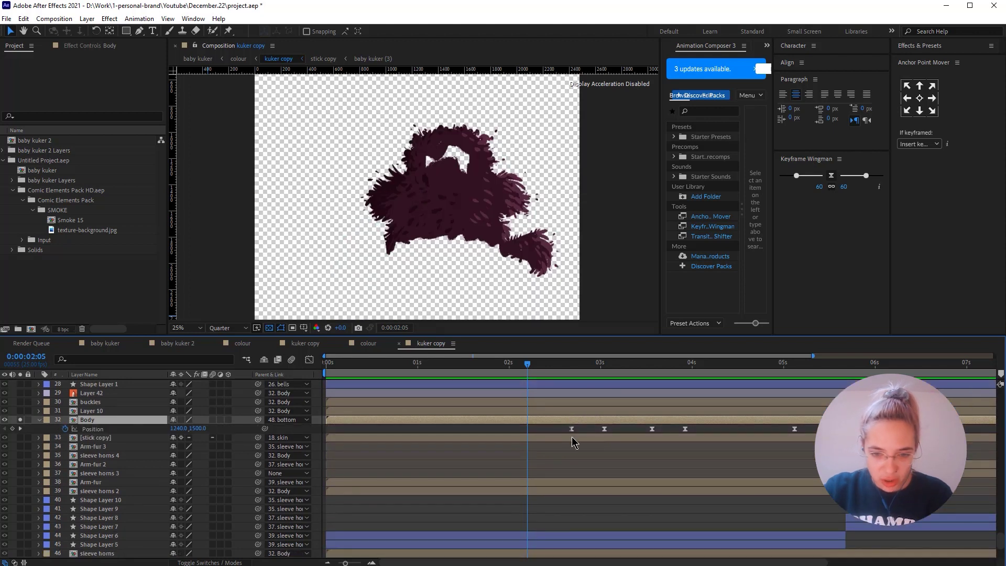
key(space)
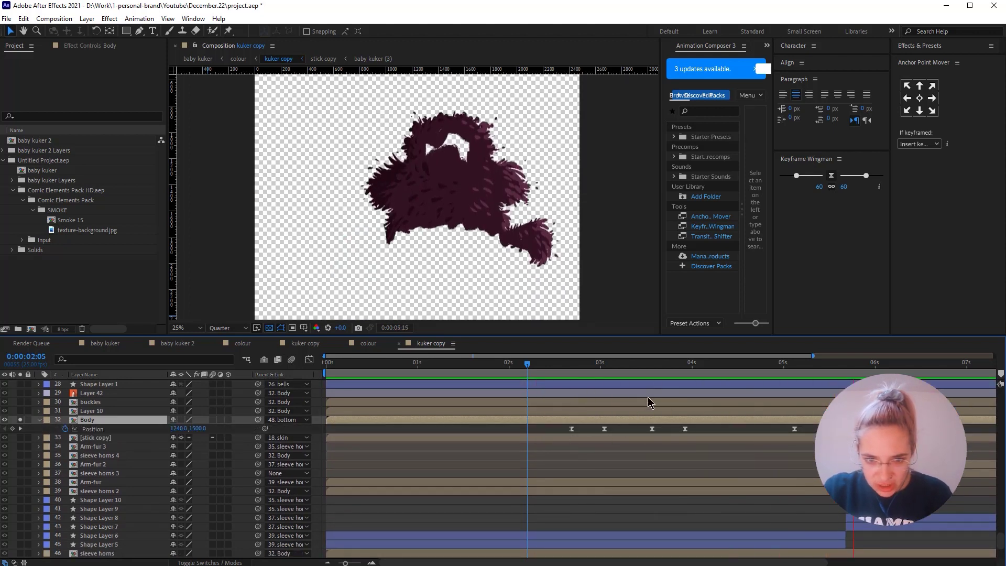
key(space)
key(space)
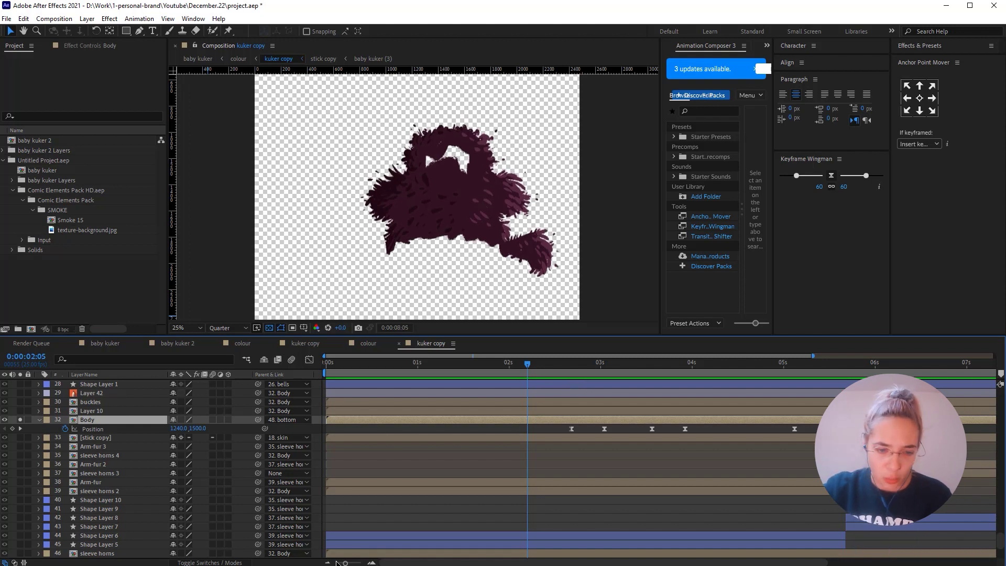
drag(344, 563, 338, 563)
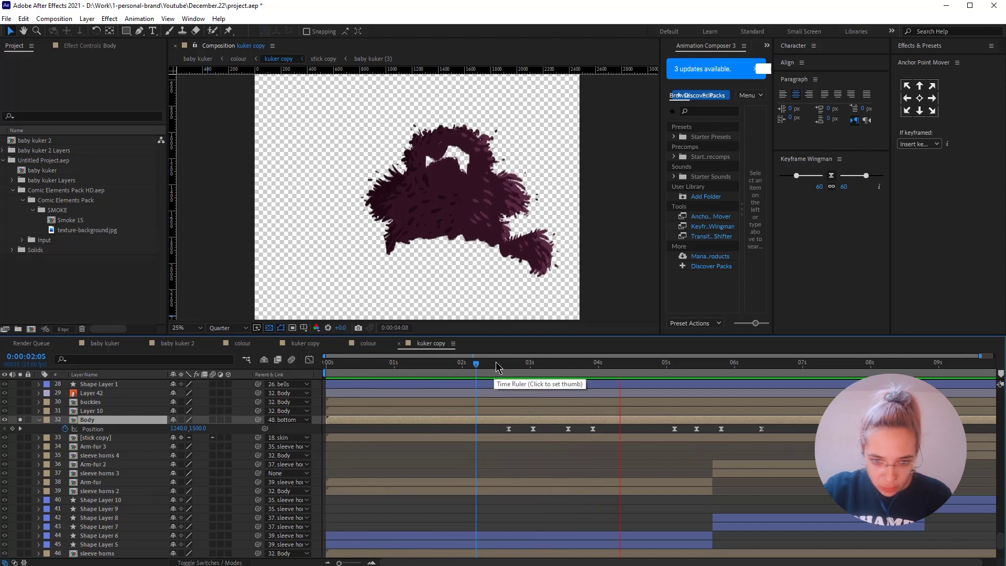
drag(505, 362, 495, 385)
Switch the solo from the Body layer to the bottom layer and preview its movement
click(21, 420)
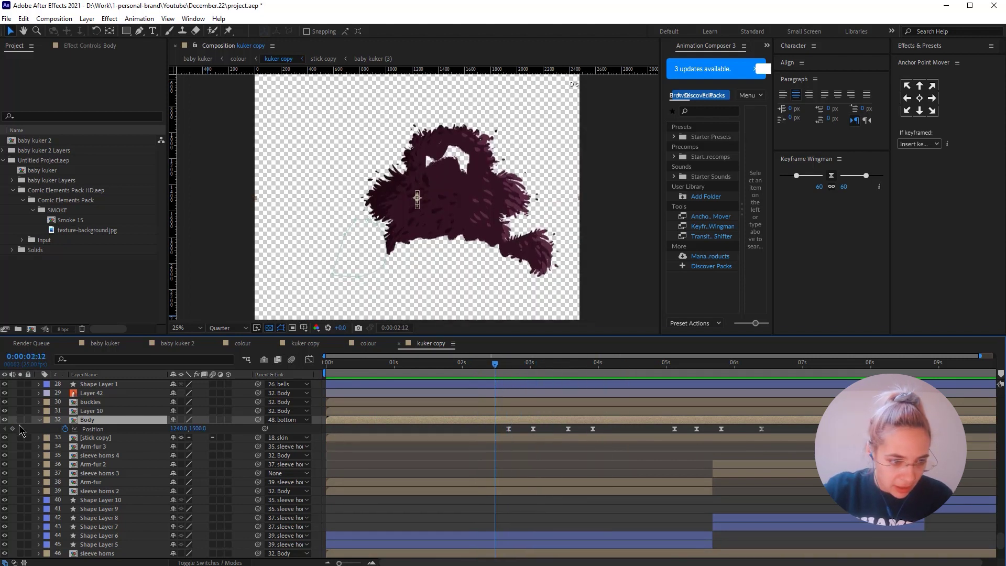
scroll(99, 527, down, 3)
click(97, 483)
click(20, 482)
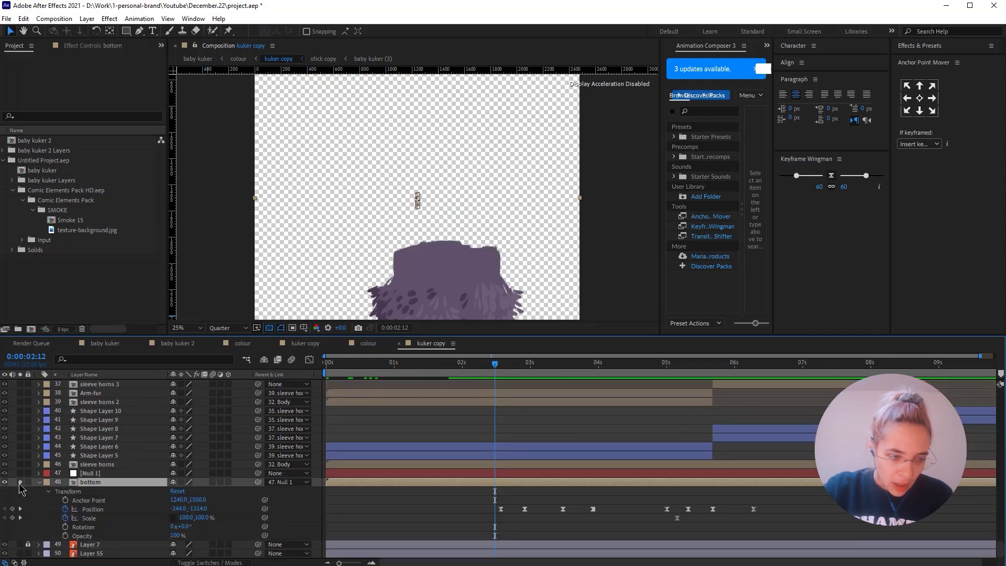
key(space)
scroll(488, 286, down, 1)
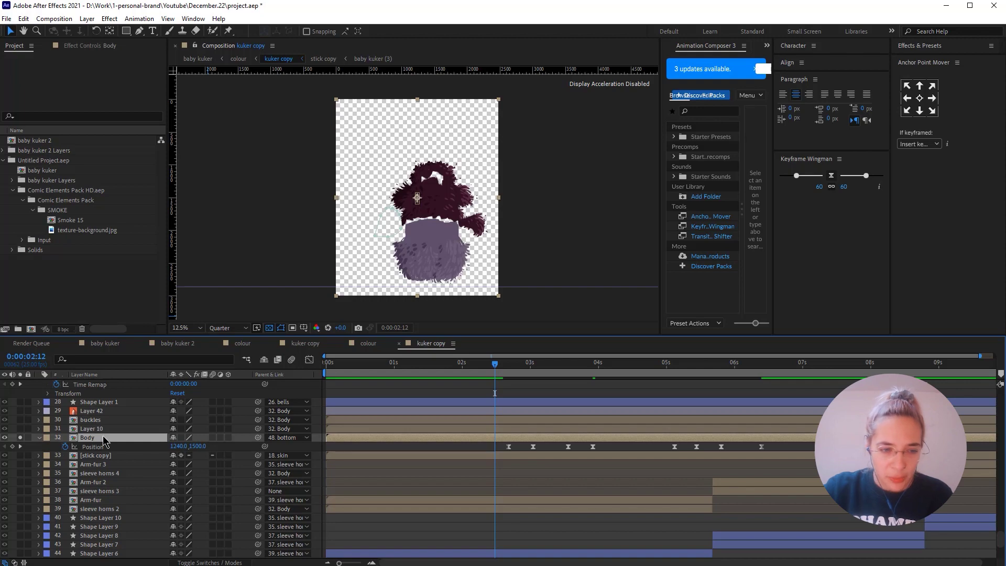
Check how the Body layer is parented to bottom and preview the two soloed layers moving together
scroll(103, 435, down, 3)
click(88, 509)
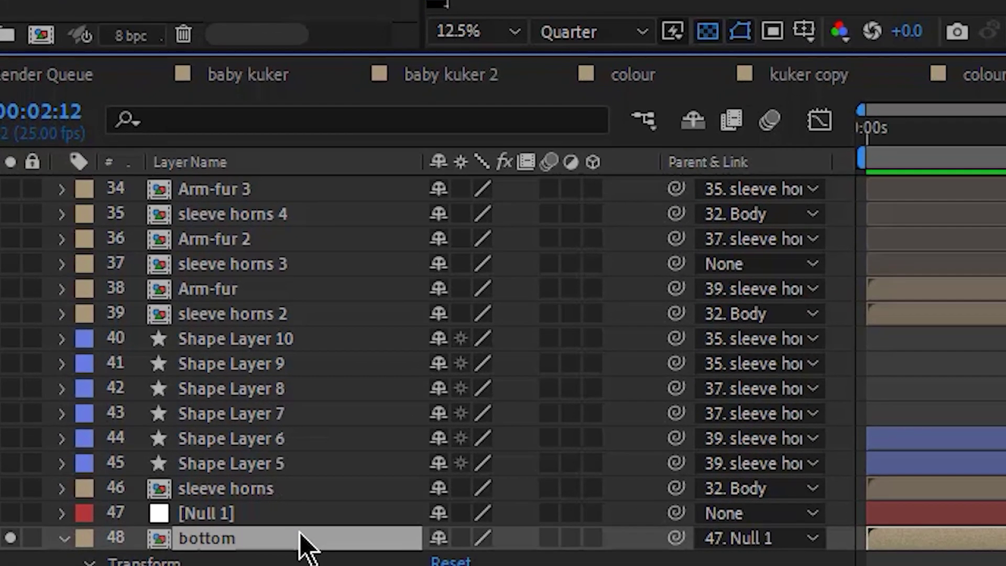
scroll(218, 315, up, 3)
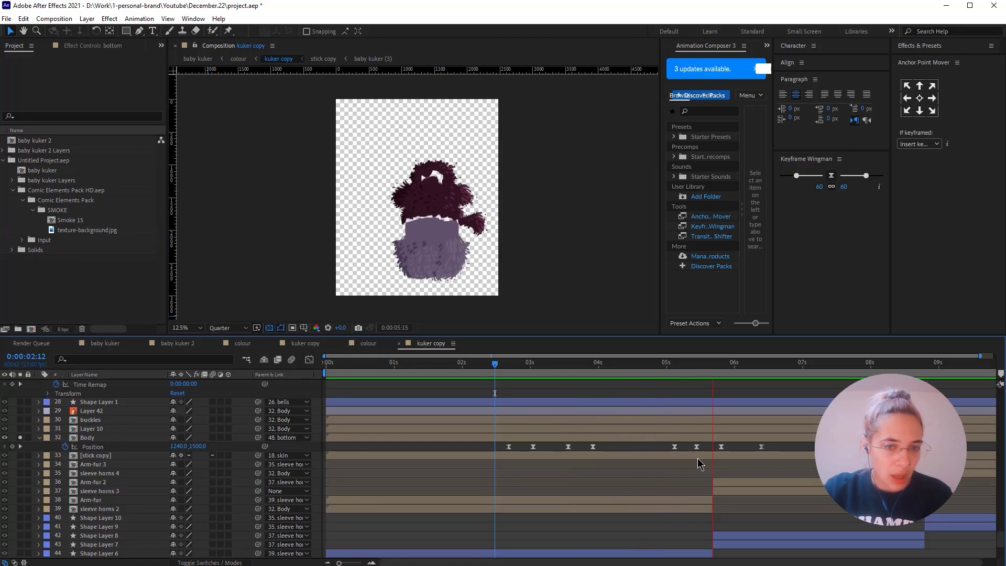
key(space)
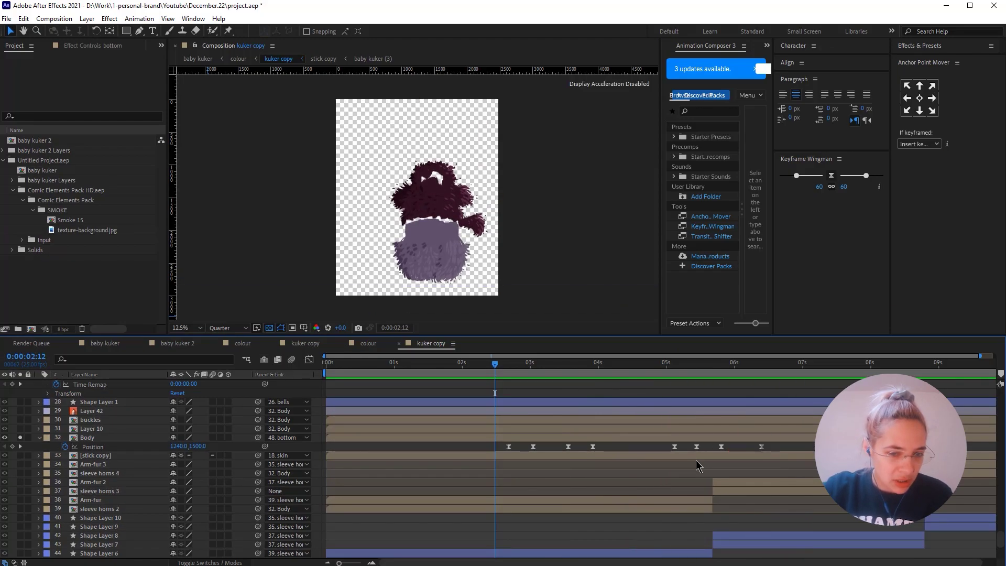
key(space)
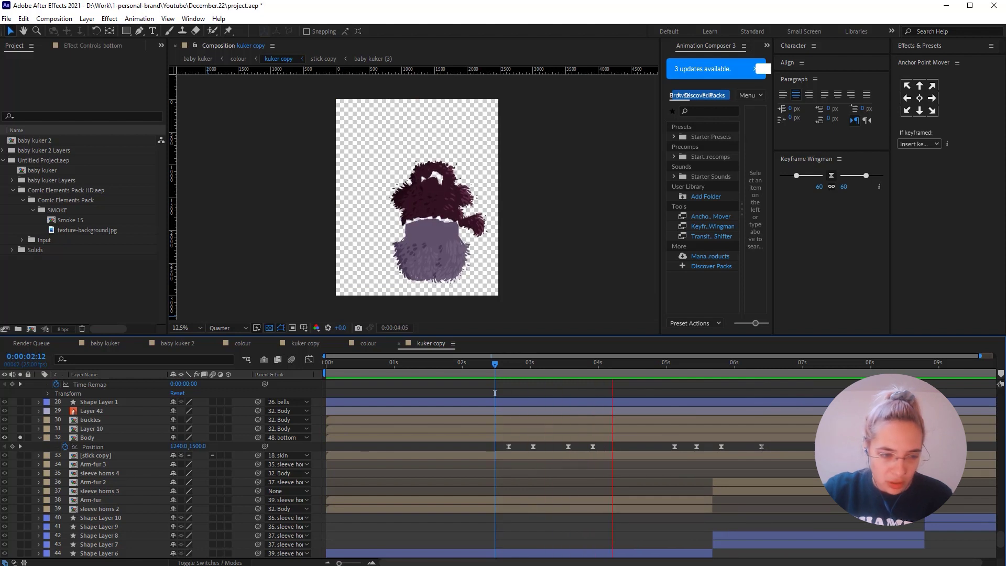
drag(496, 366, 689, 372)
drag(488, 398, 481, 399)
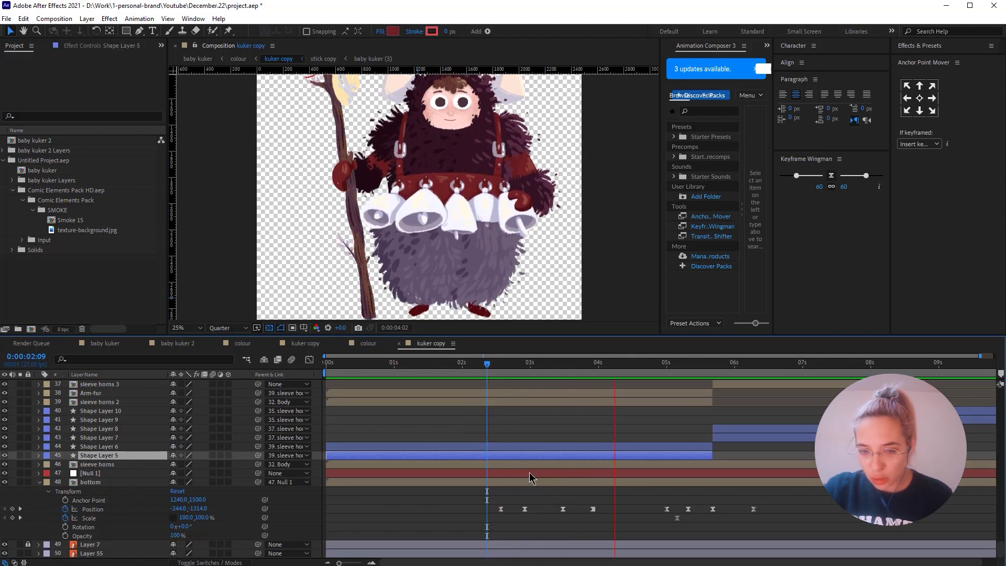
Find the bells layers and preview their rotation animation, first on the full character and on soloed bells
scroll(111, 443, up, 2)
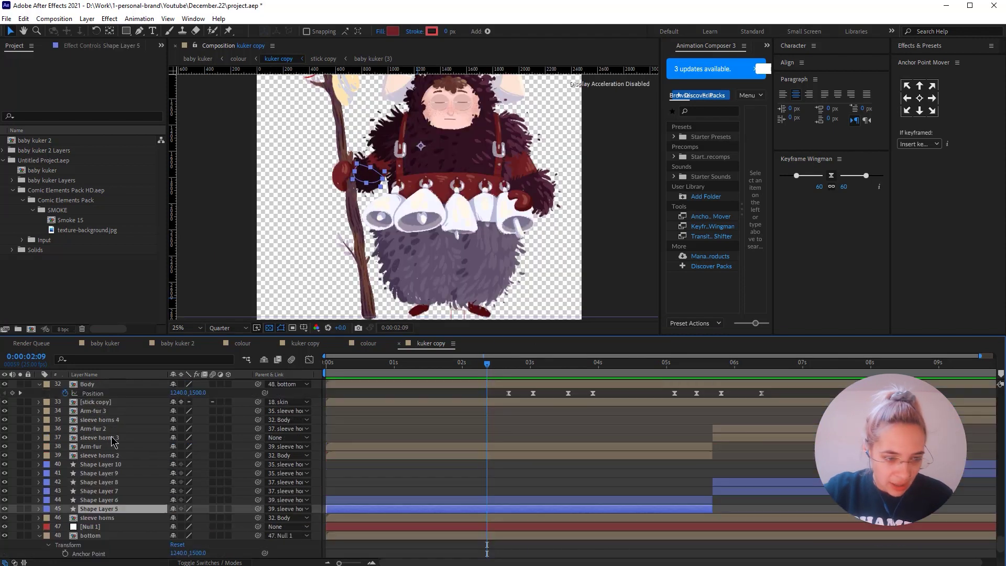
click(527, 457)
click(502, 449)
scroll(153, 455, up, 3)
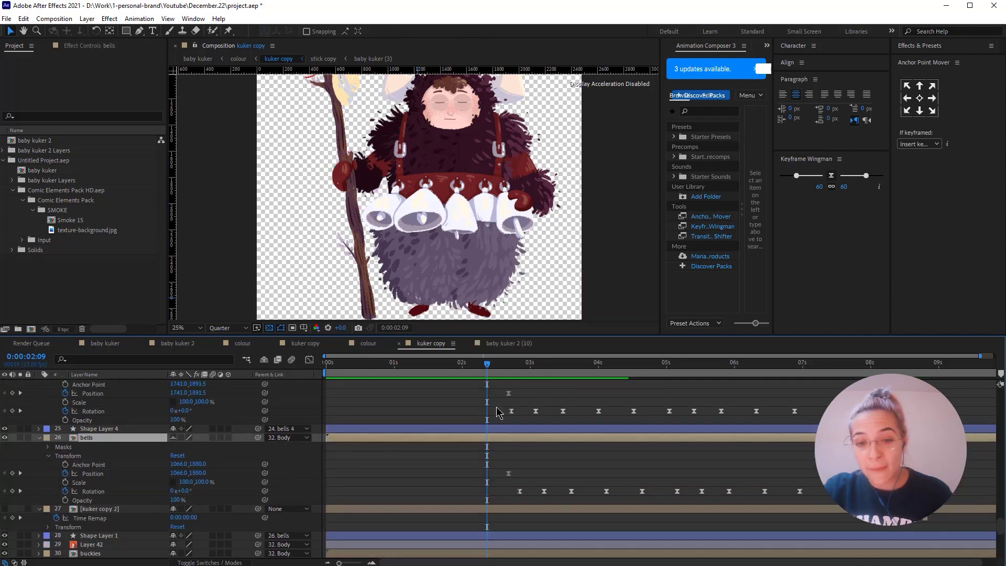
key(space)
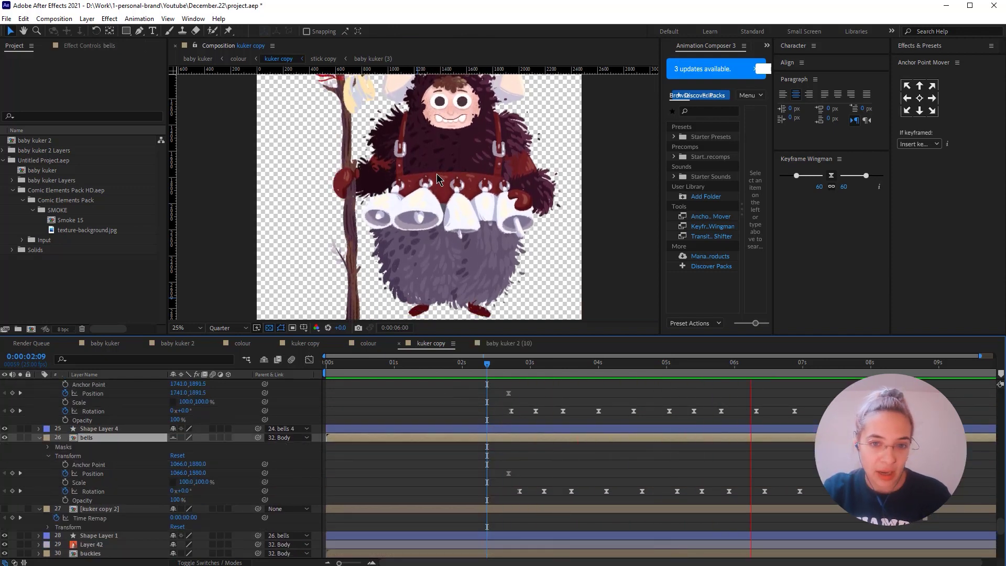
key(space)
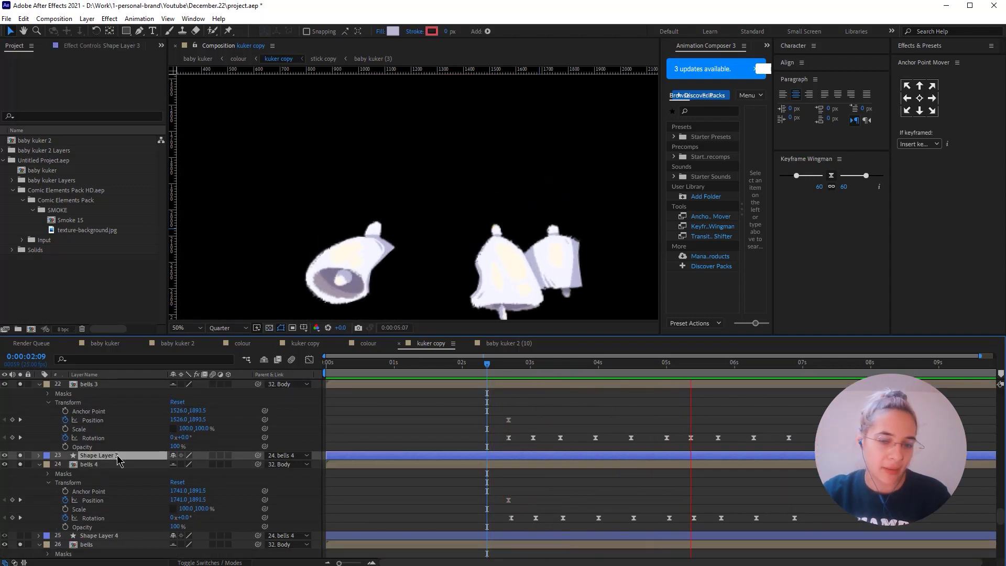
key(space)
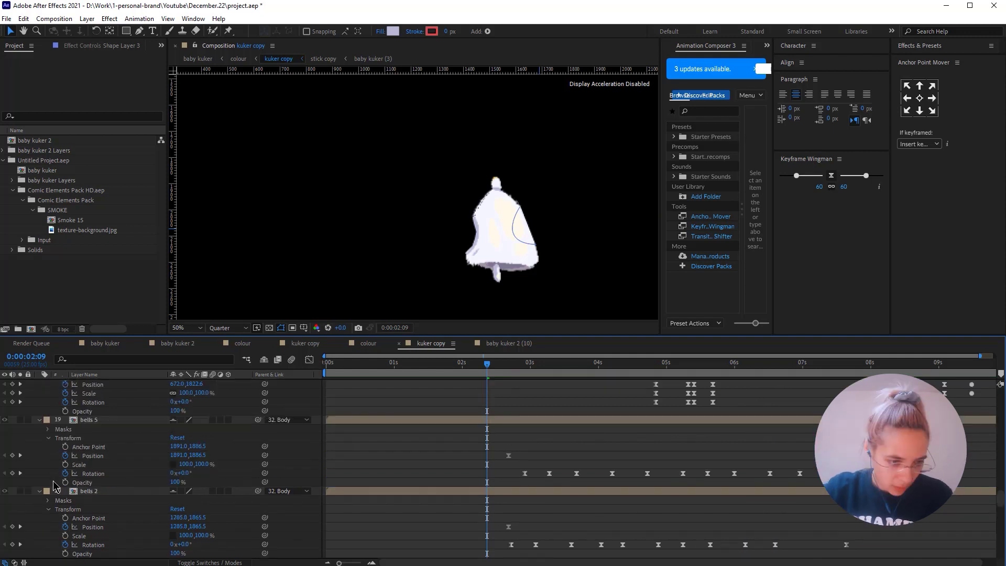
Turn off the remaining bell solo to show the whole character, and select Shape Layer 2
scroll(31, 496, down, 3)
click(20, 492)
scroll(105, 483, up, 1)
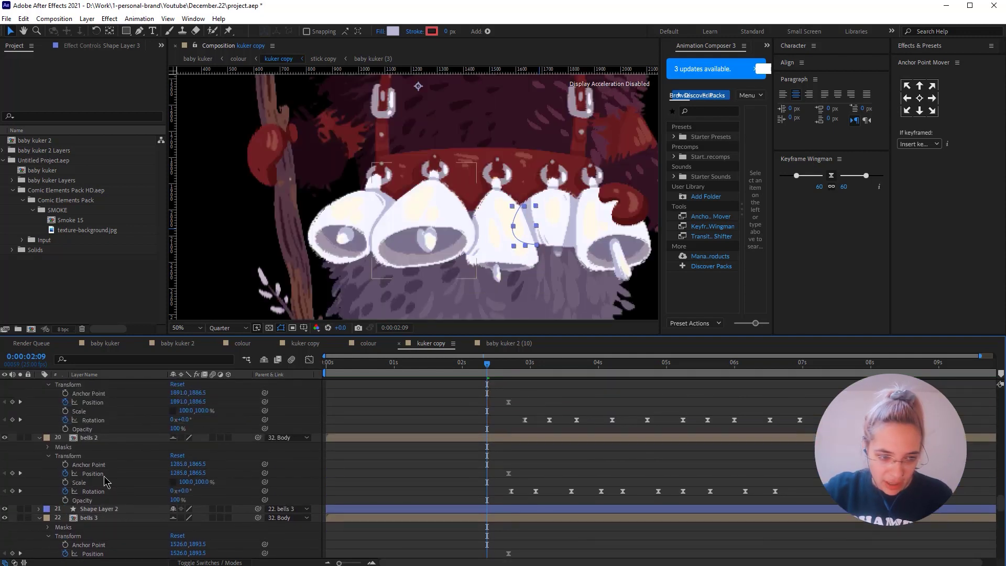
click(89, 511)
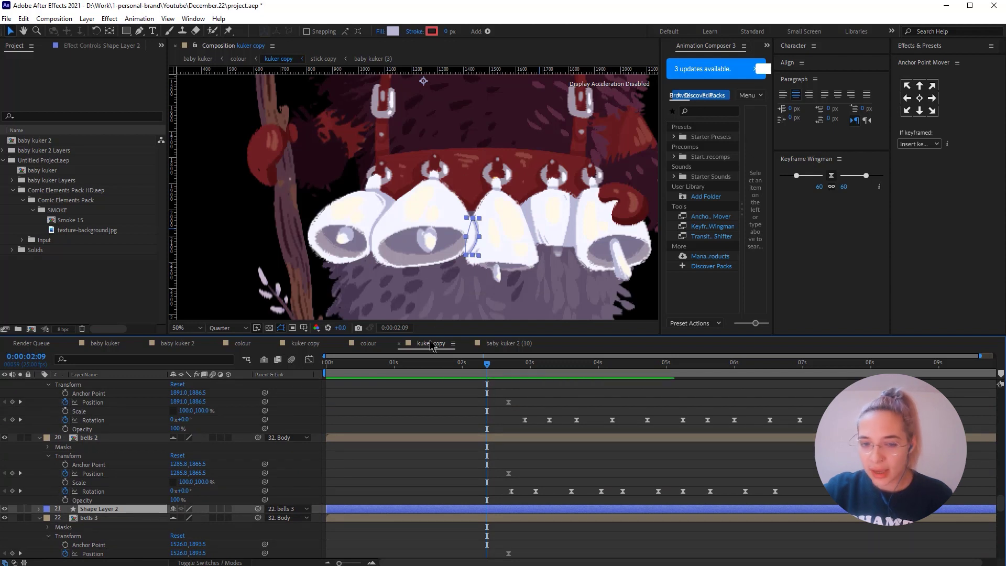
Solo bells 2 at 0:00:02:17, reveal only its keyframed properties and preview the bell's swing
drag(495, 372, 509, 370)
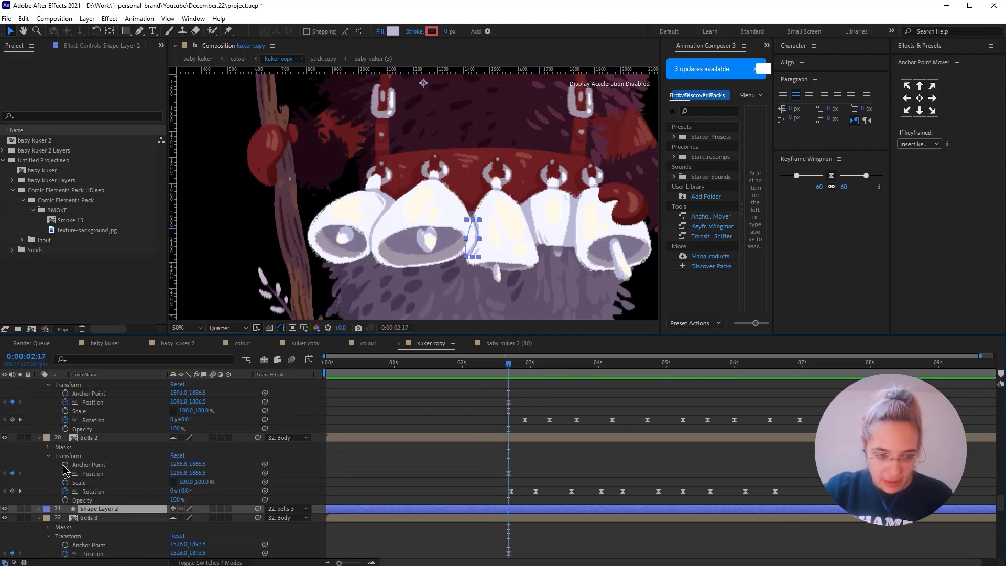
click(20, 439)
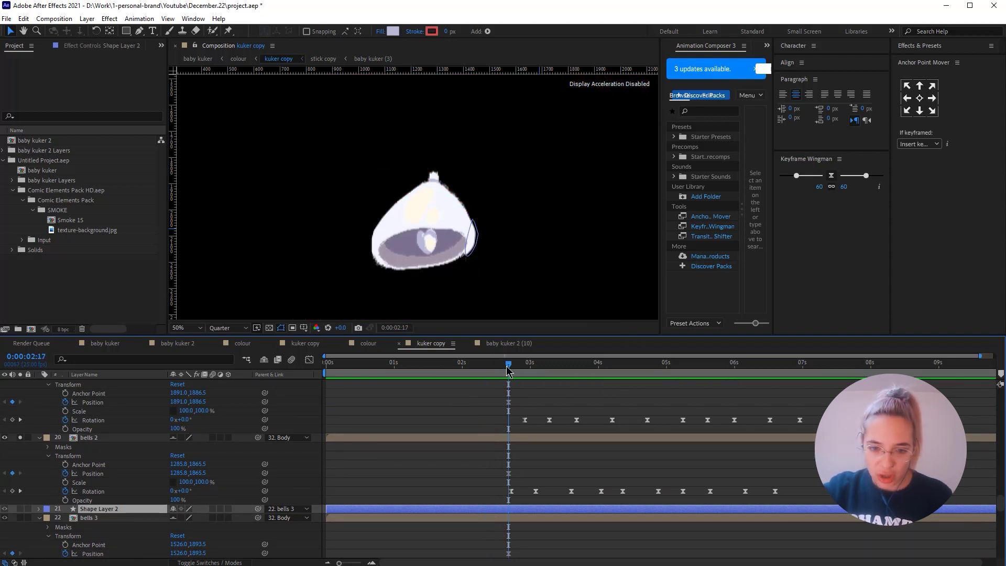
click(521, 438)
key(u)
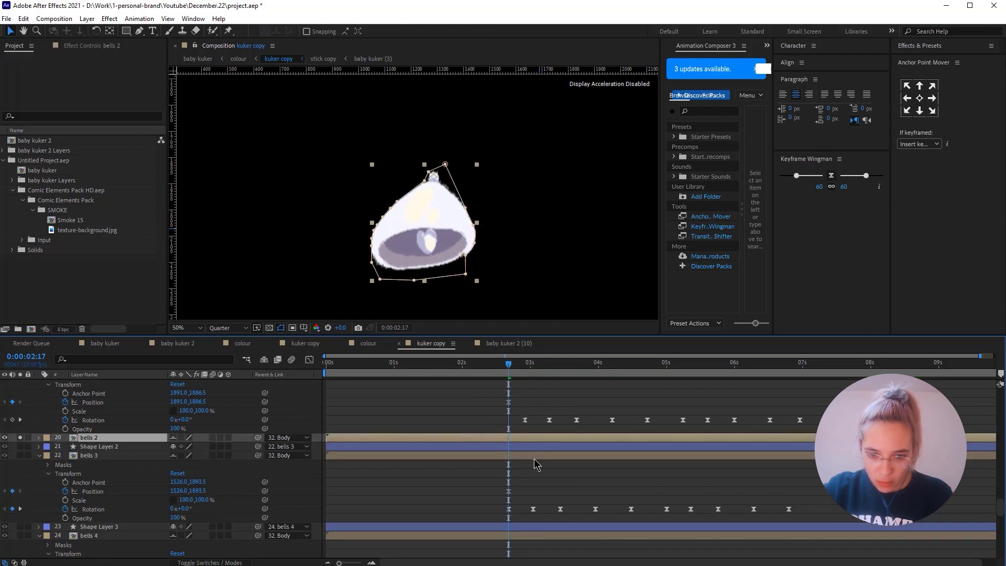
key(space)
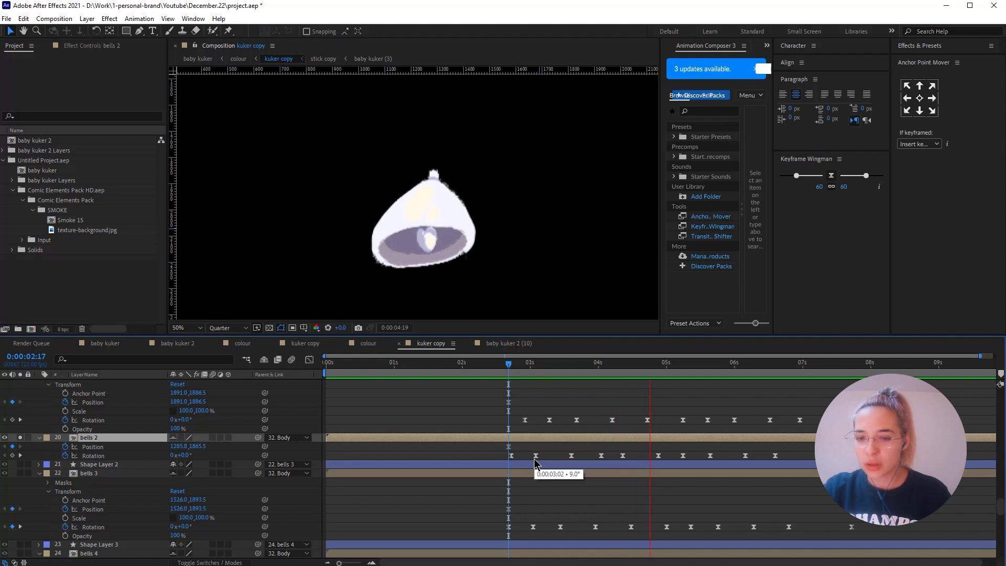
key(comma)
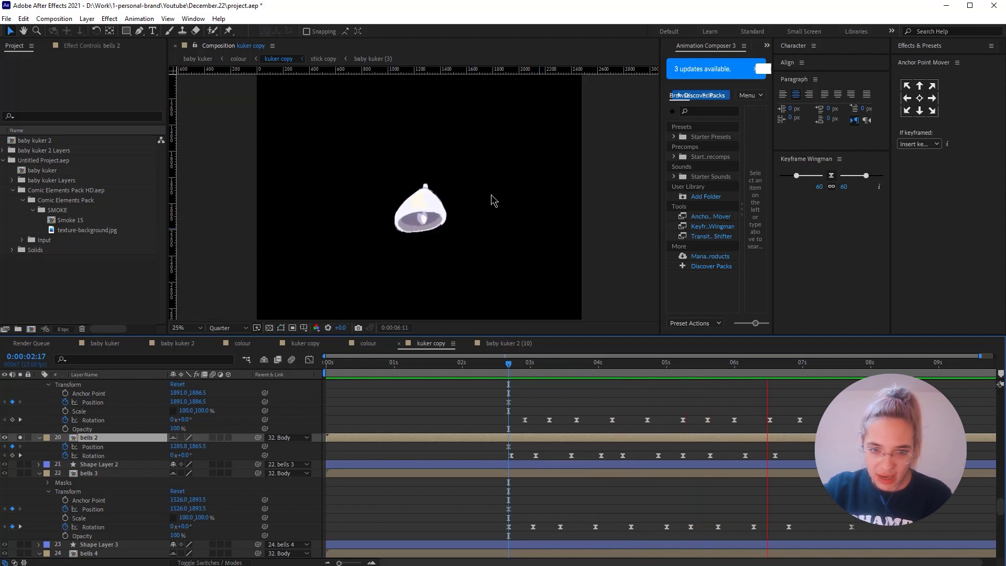
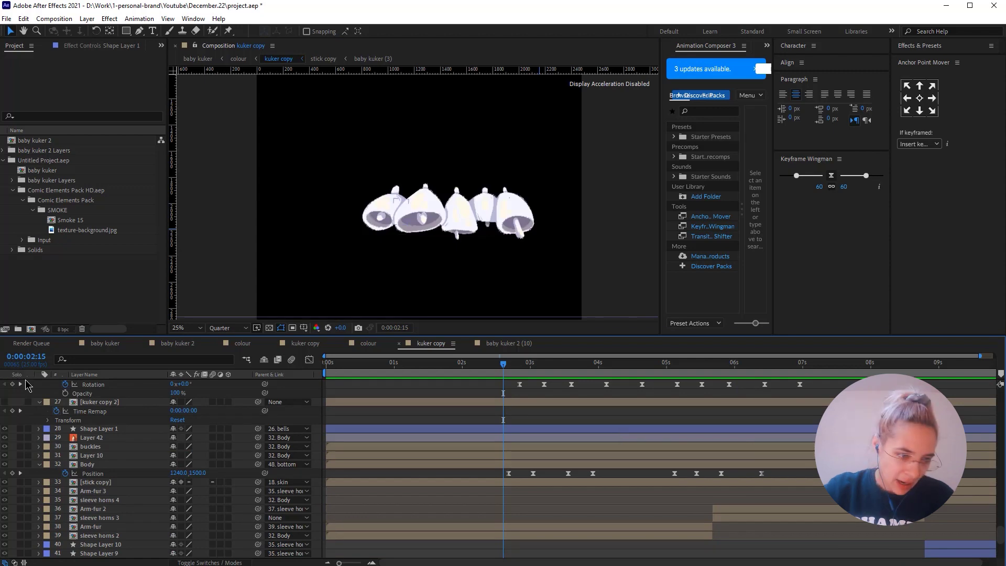
Find the sleeve horns and Arm-fur layers and preview the full character's arm movement from 0:00:05:09
scroll(44, 414, up, 10)
scroll(546, 478, down, 8)
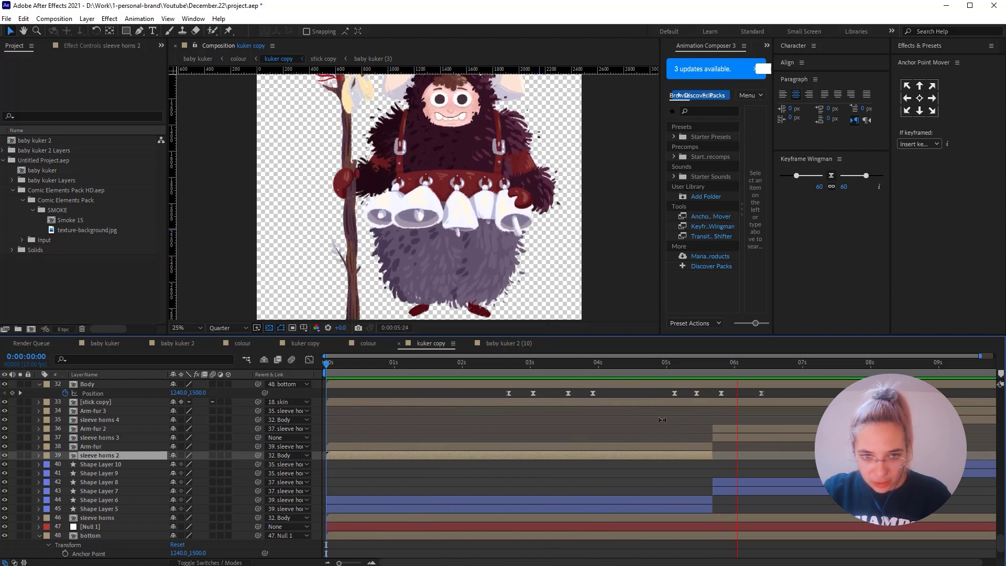
drag(705, 368, 691, 368)
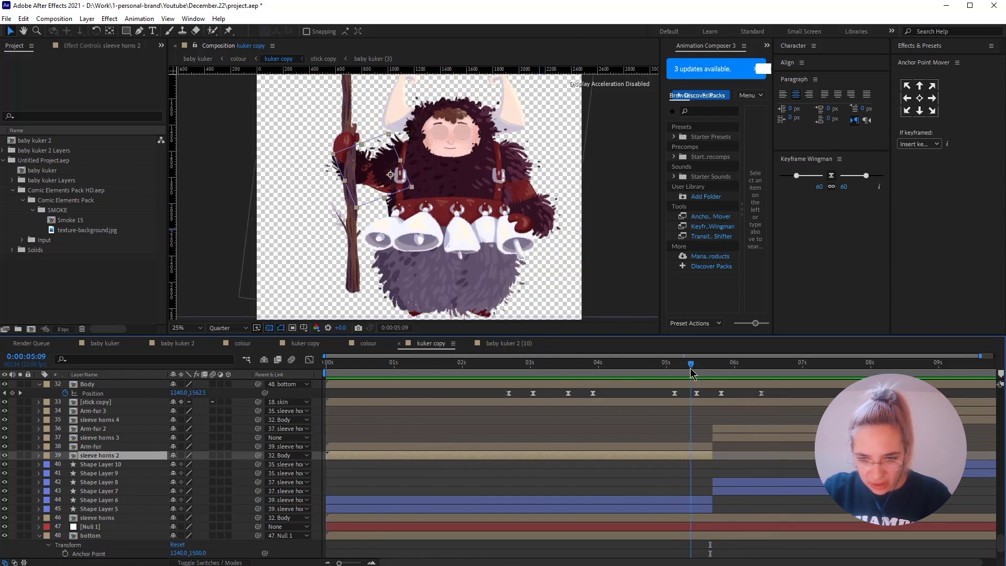
key(space)
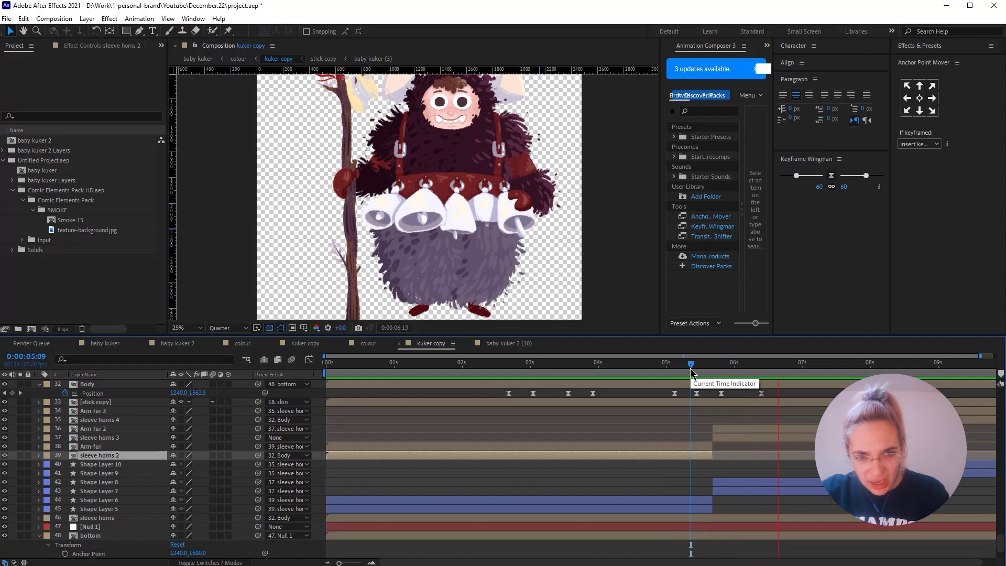
key(space)
key(space)
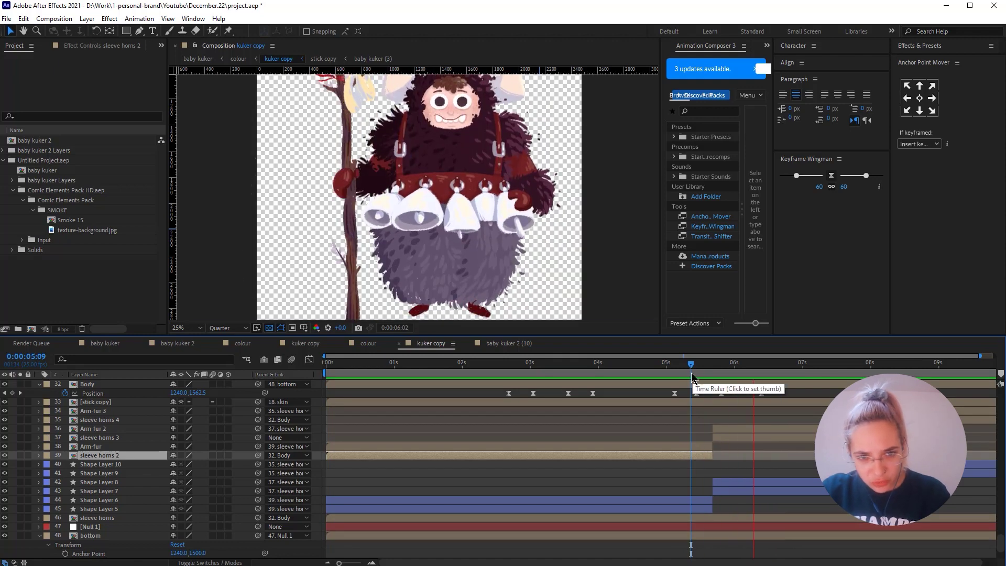
key(space)
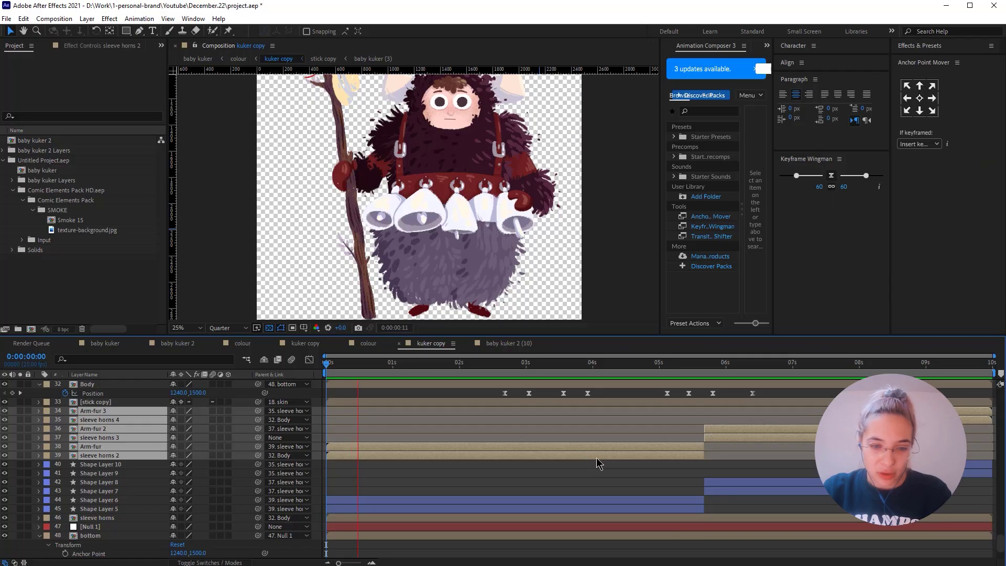
At 0:00:02:05, select the first arm's layers Arm-fur and sleeve horns 2 and preview their animation
click(473, 367)
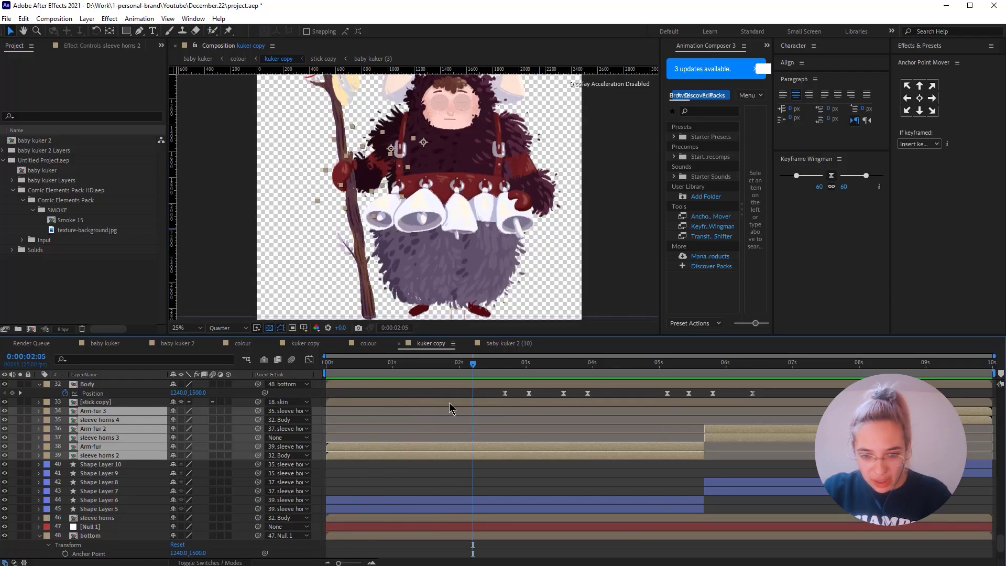
click(377, 447)
shift+click(375, 455)
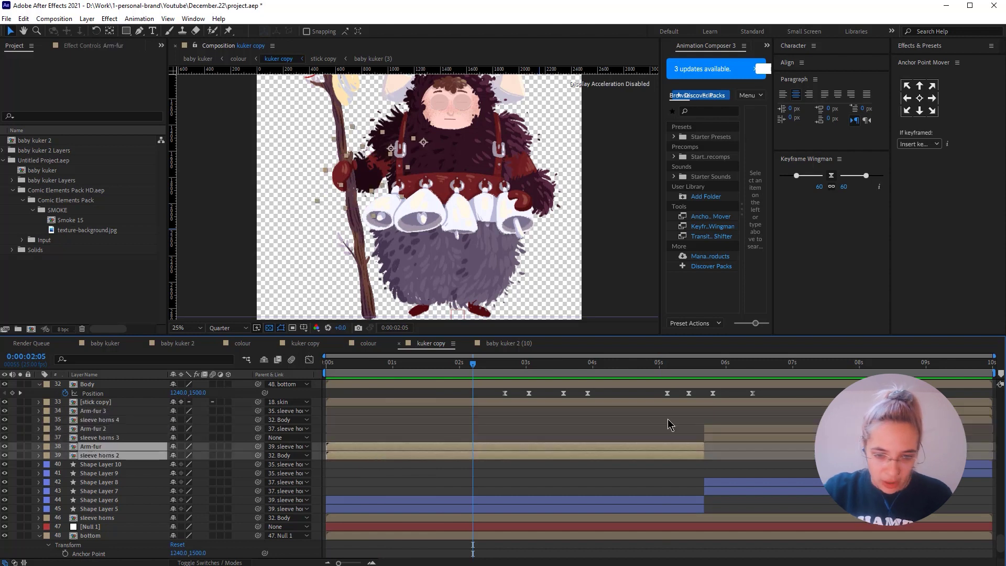
key(space)
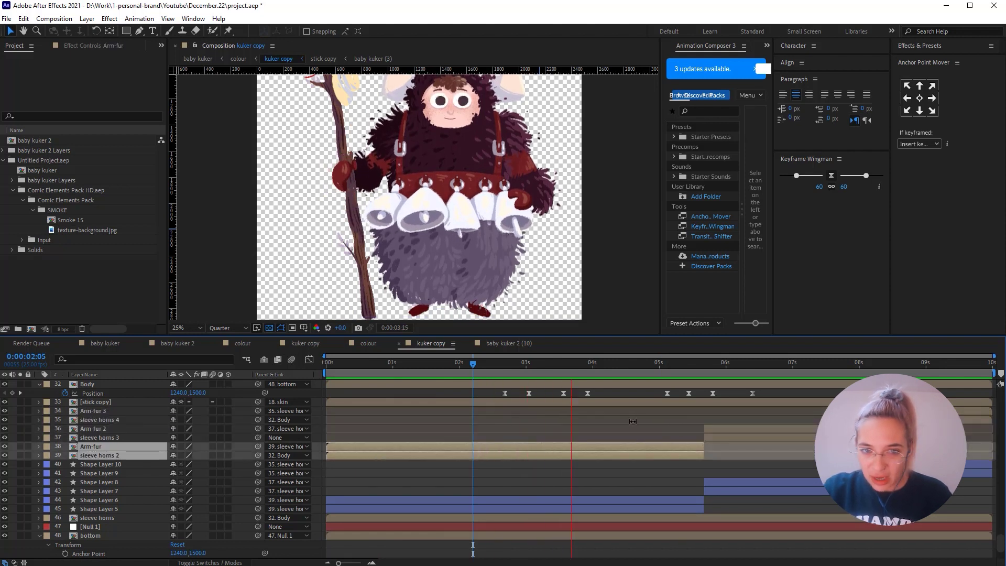
key(space)
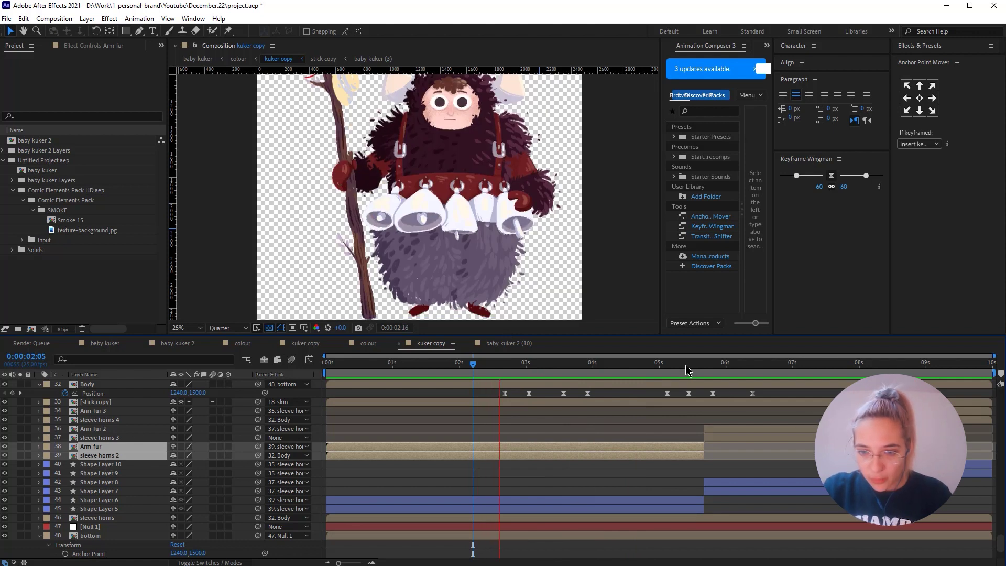
Select sleeve horns 3 at its start at 0:00:05:17 and preview the second arm version's movement several times
drag(690, 364, 704, 383)
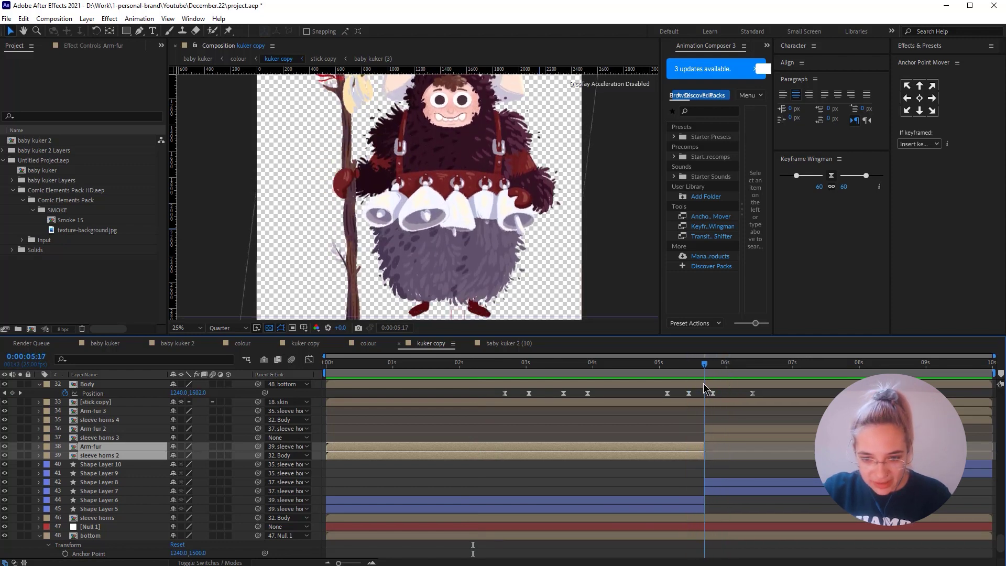
click(111, 438)
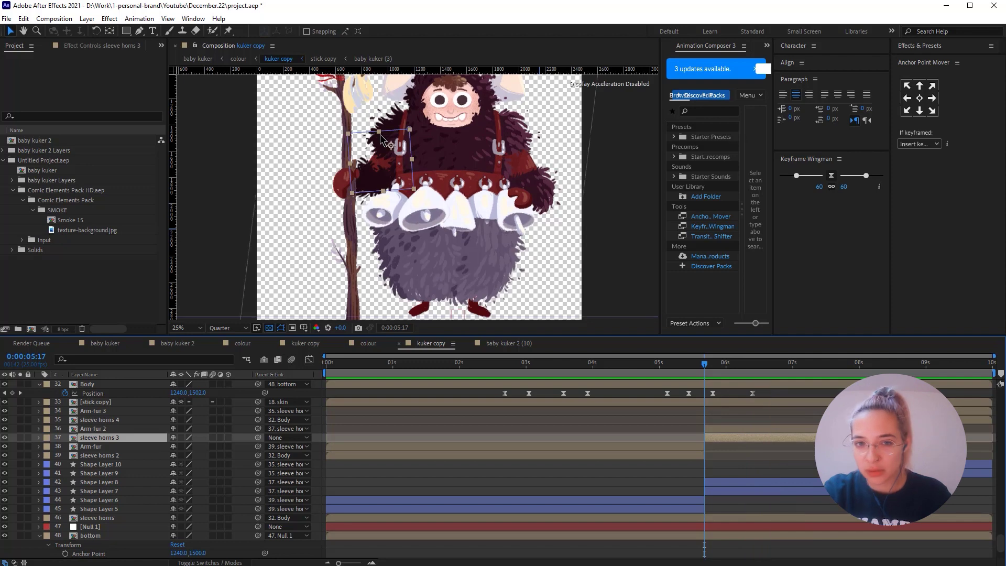
key(space)
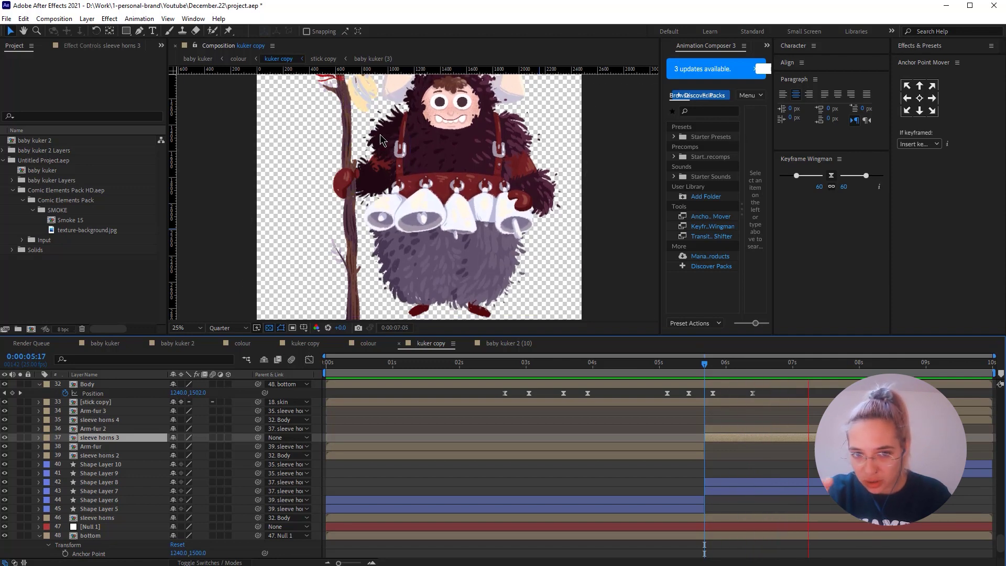
key(space)
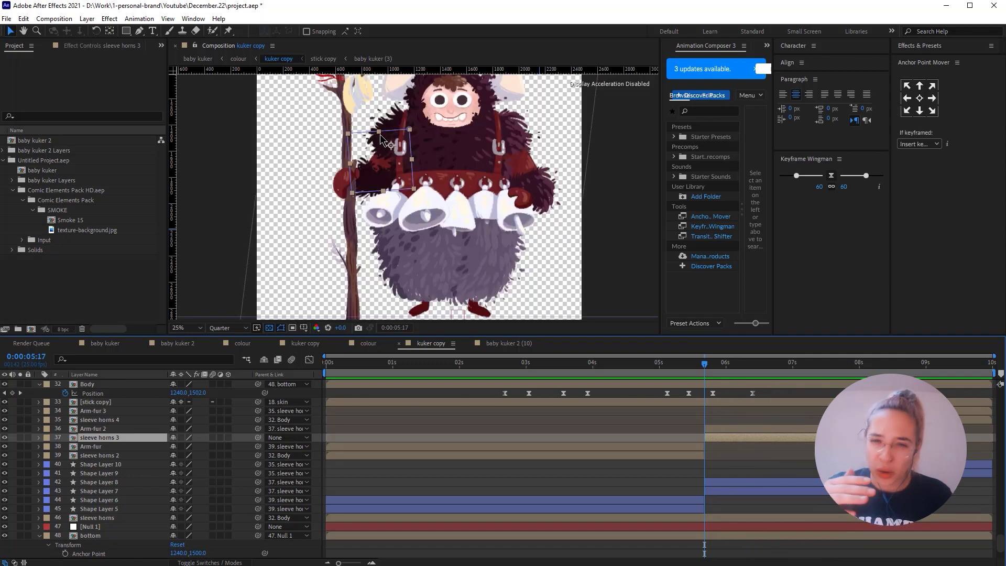
key(space)
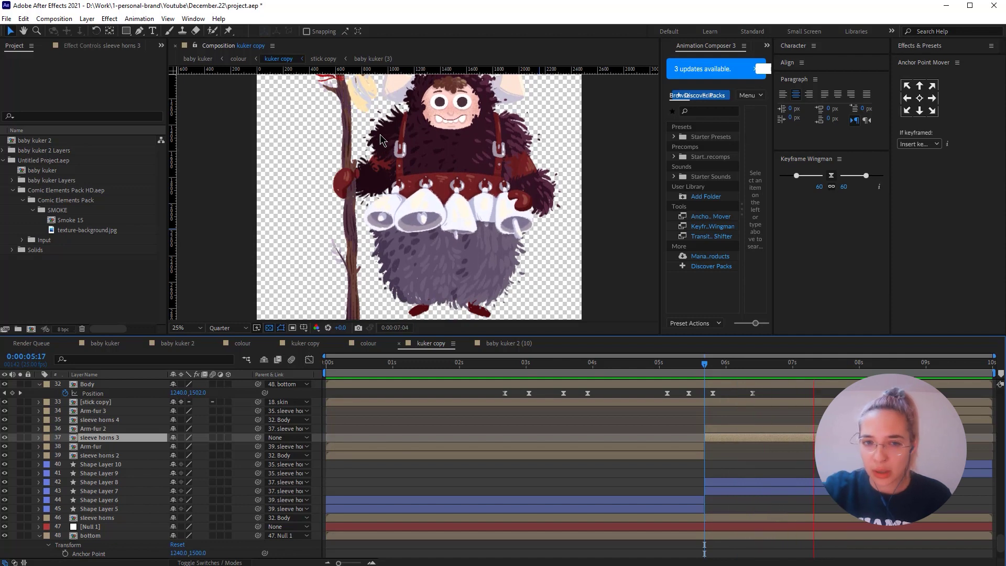
key(space)
key(space)
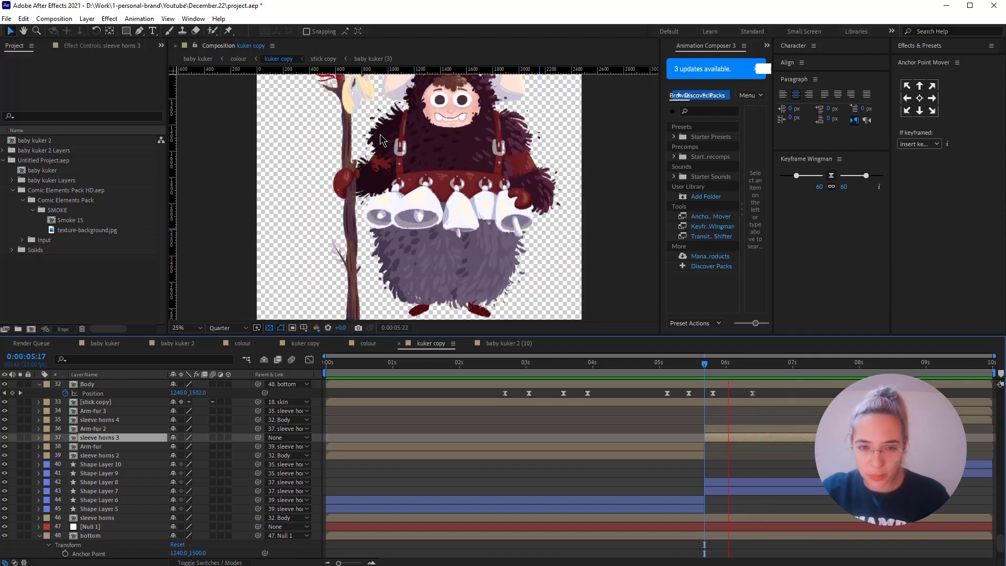
key(space)
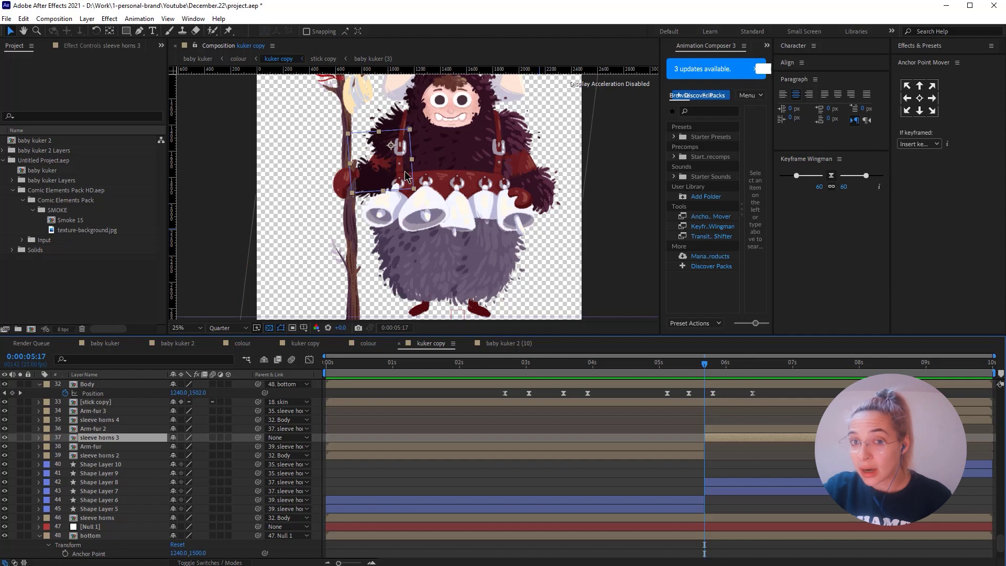
Preview the transition between the first and second arm versions from 0:00:05:05, and move the playhead to 0:00:05:13
click(671, 366)
key(space)
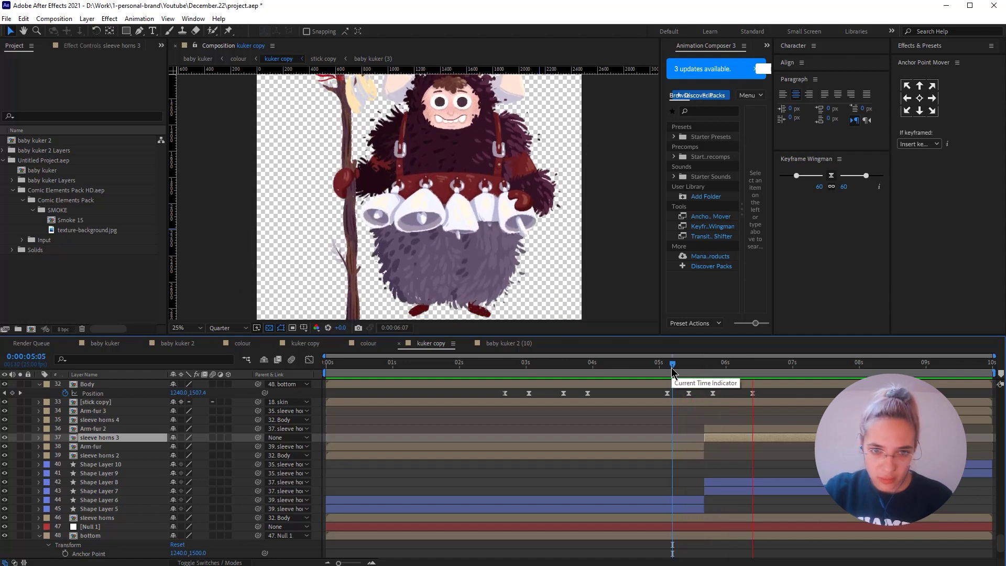
drag(672, 367, 693, 368)
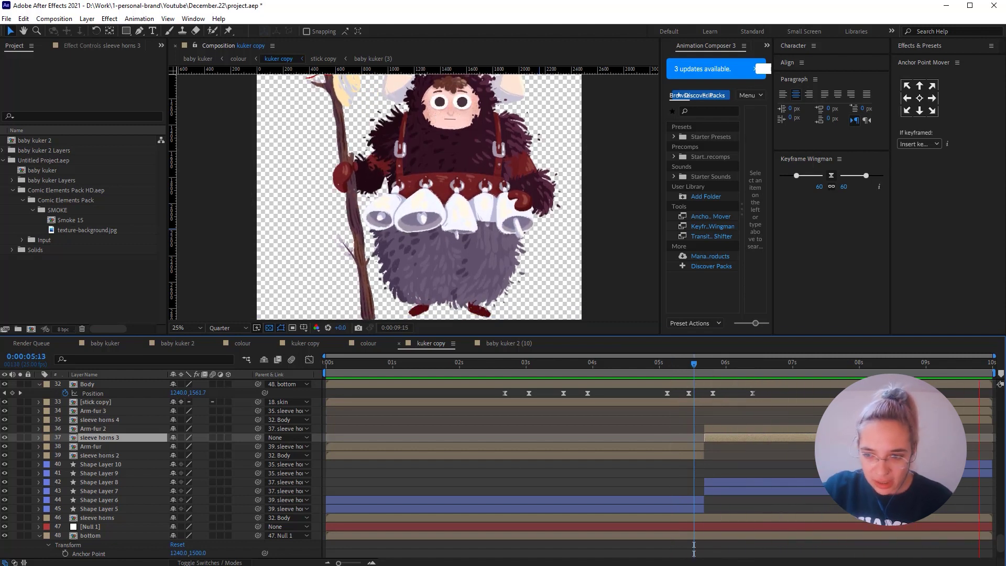
key(space)
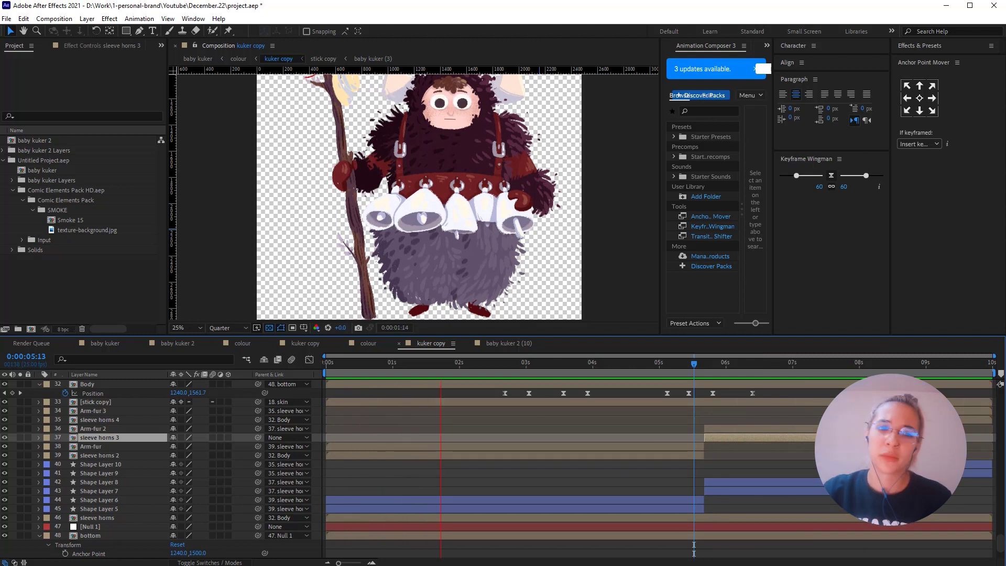
key(space)
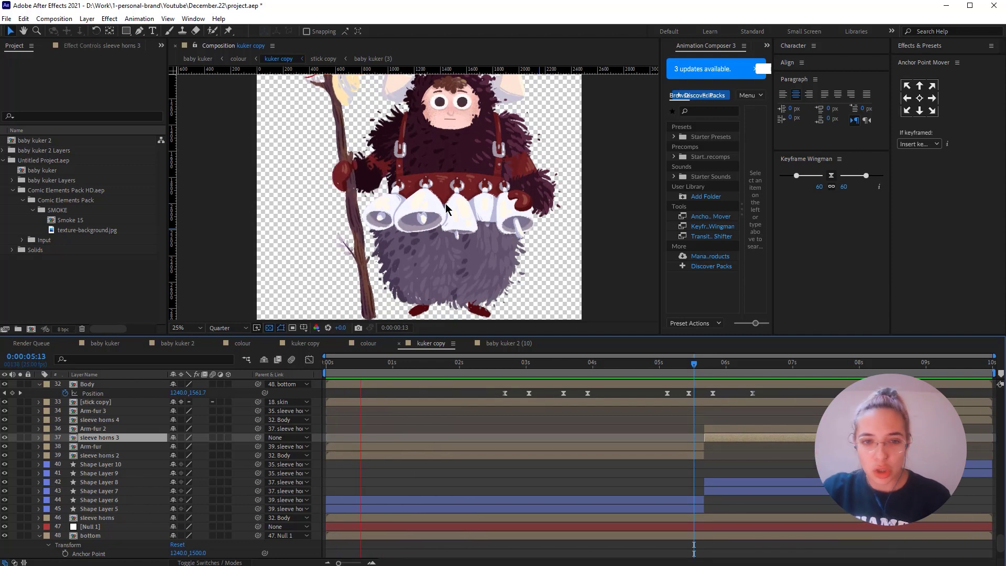
key(space)
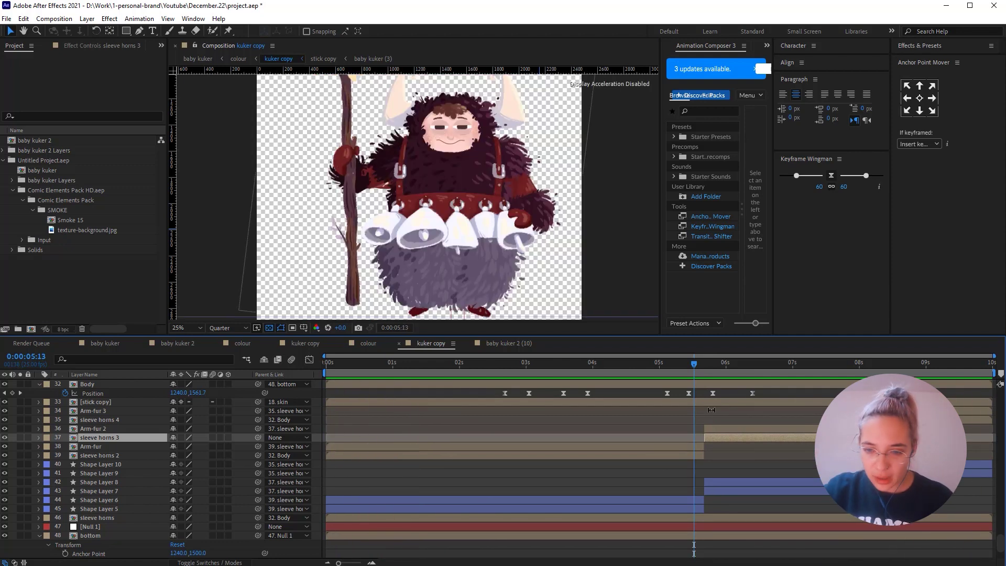
Return to 0:00:05:17 and check the second arm's layers, Arm-fur 2 and sleeve horns 3
click(705, 365)
click(102, 431)
click(105, 438)
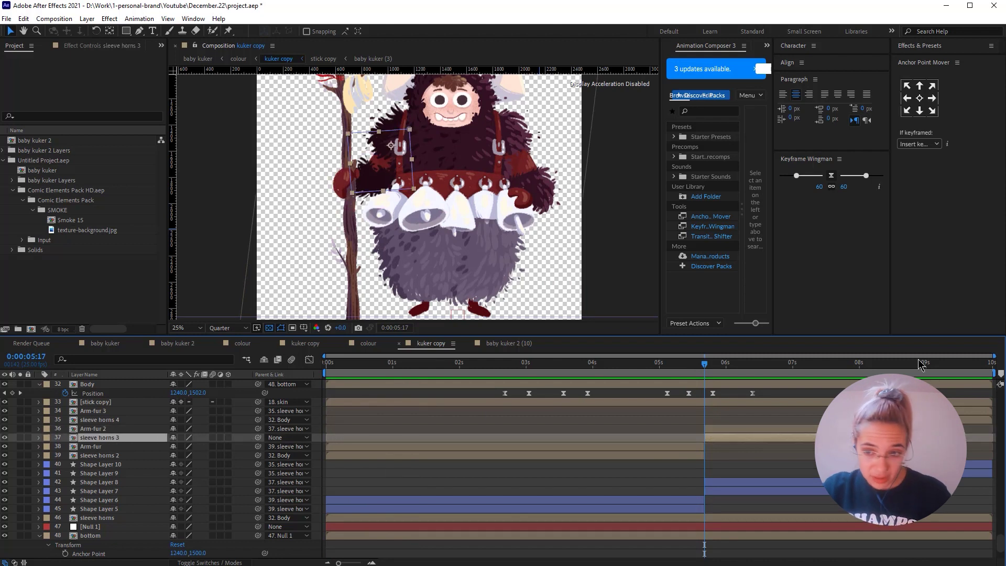
At 0:00:08:20, check the third arm's layers Arm-fur 3 and sleeve horns 4, and reveal the keyframed properties of sleeve horns 4
click(919, 363)
click(912, 362)
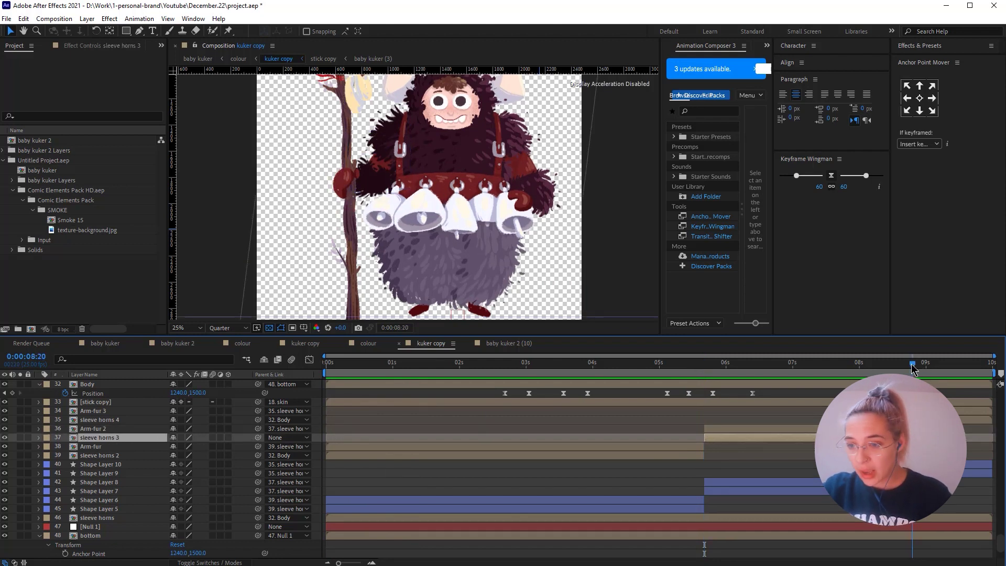
click(391, 145)
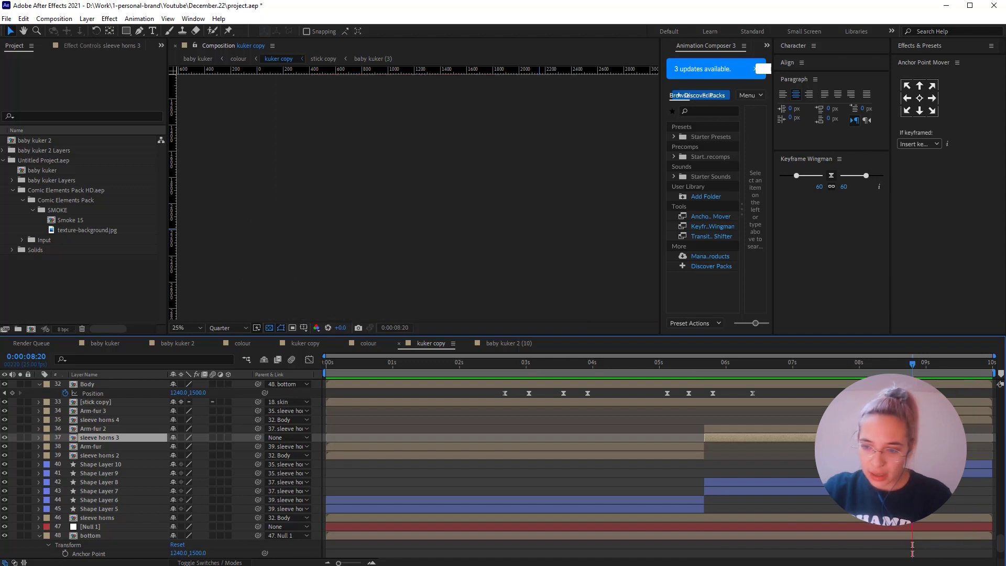
ctrl+click(94, 411)
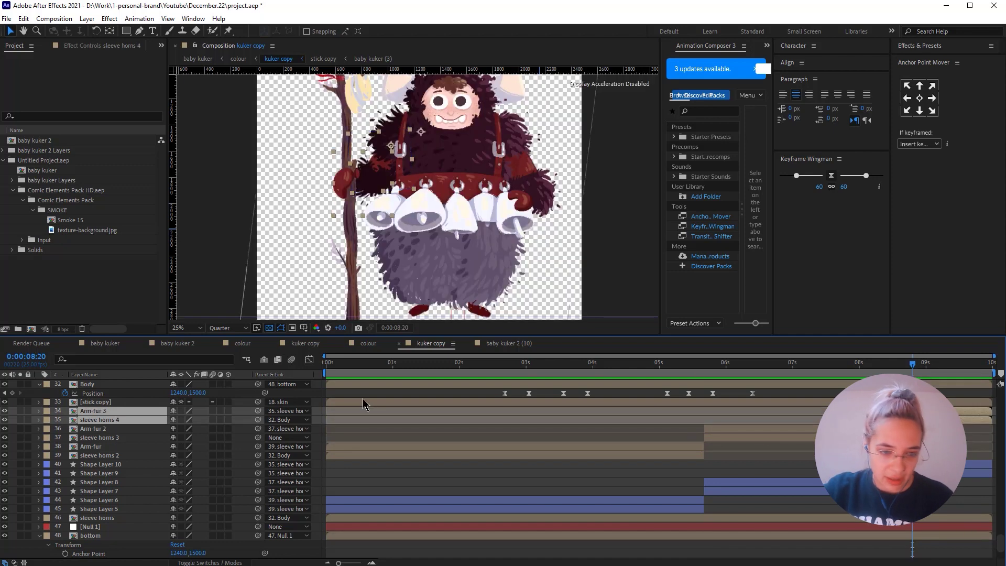
click(105, 419)
key(u)
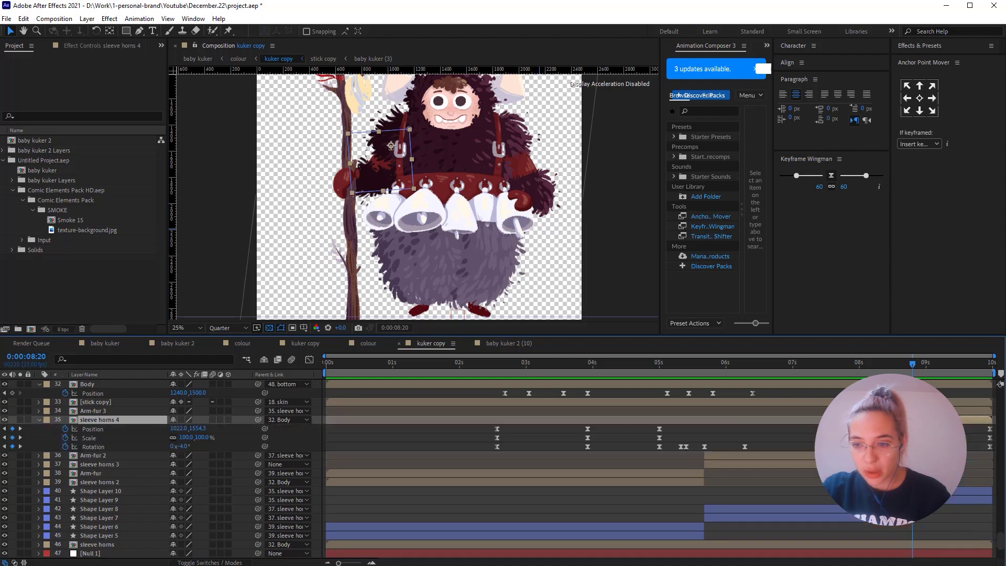
key(ctrl+space)
key(Escape)
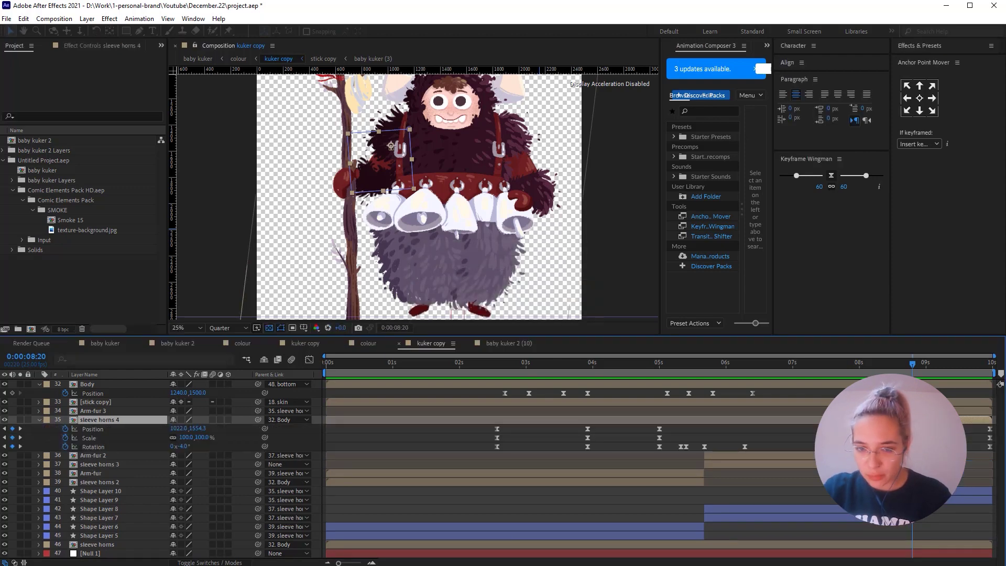
Preview the third arm's movement from 0:00:08:10, then check its pose at 0:00:09:24 and play the loop again
drag(913, 369, 886, 378)
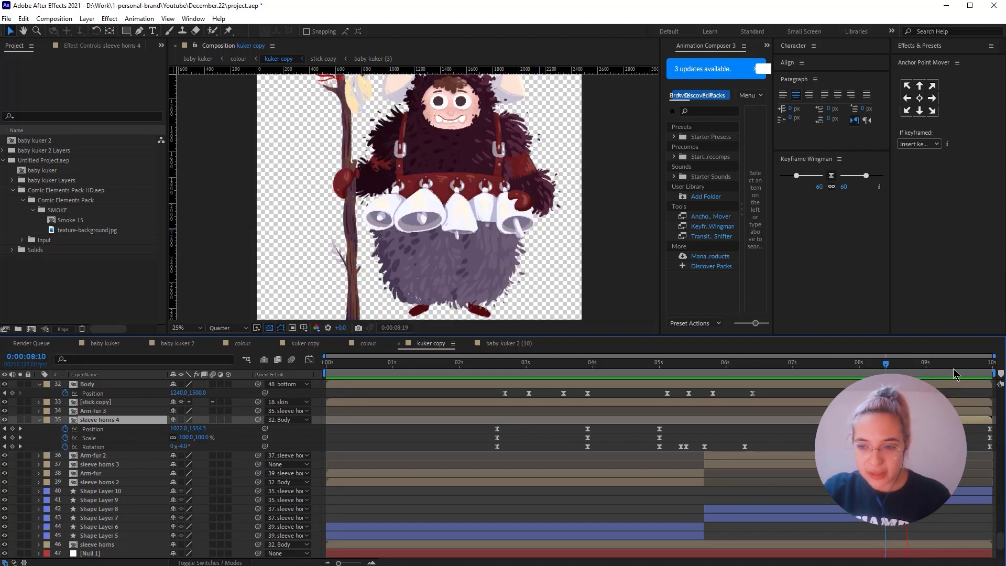
drag(931, 368, 997, 374)
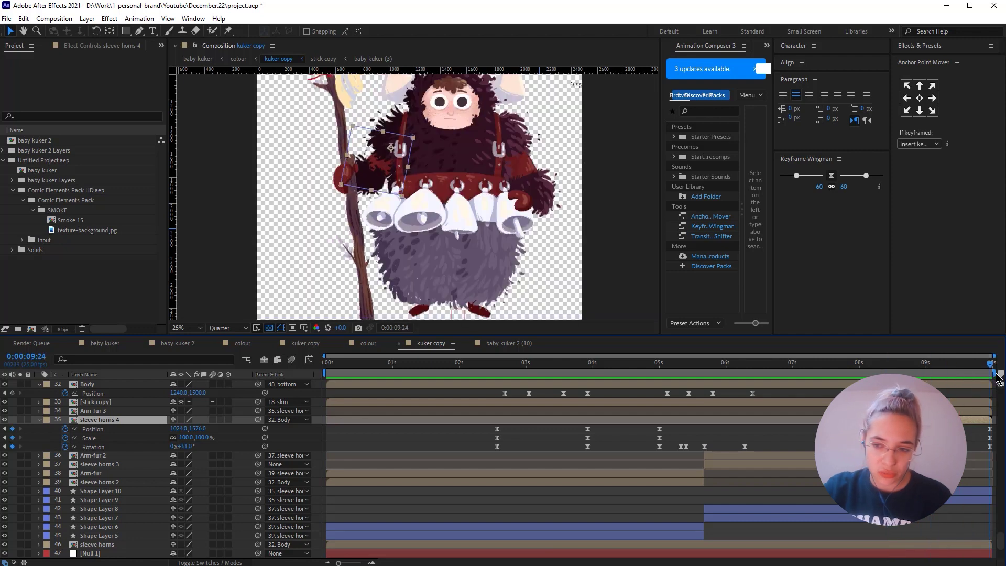
key(space)
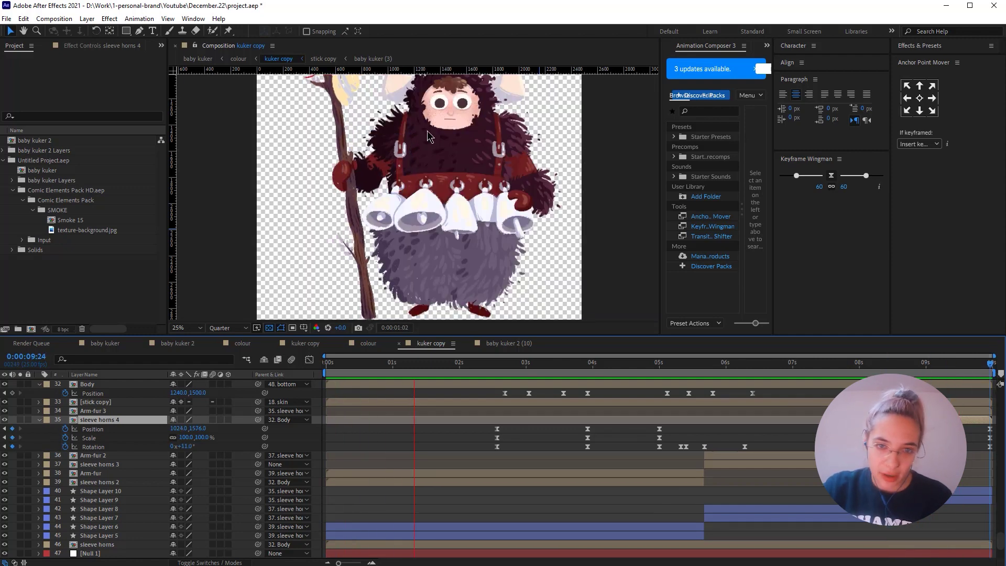
scroll(437, 142, down, 1)
scroll(436, 141, up, 1)
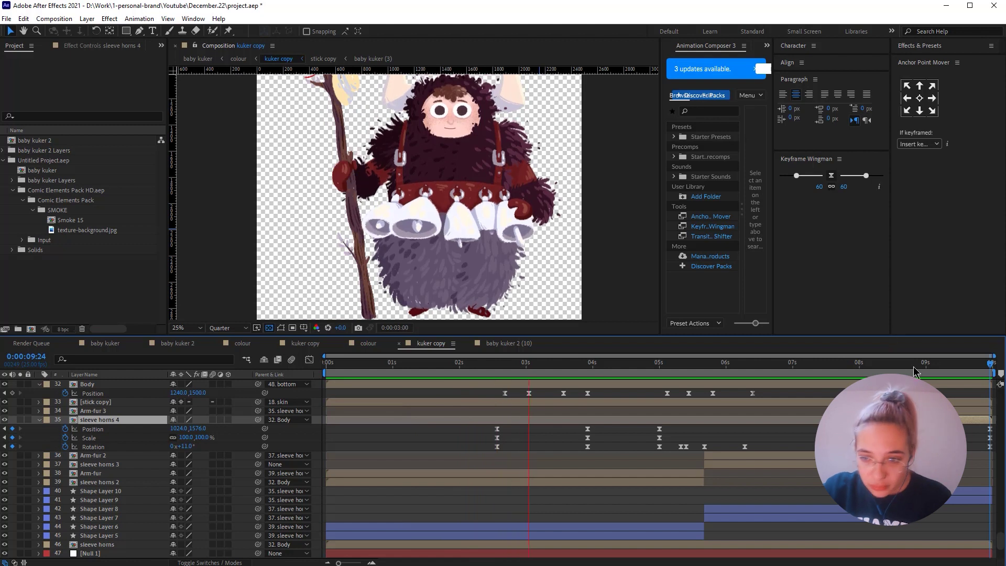
key(space)
Reveal the keyframes of sleeve horns 2 and sleeve horns 3, preview from 0:00:02:13 and select the Rotation keyframes of sleeve horns 2
click(587, 482)
ctrl+click(725, 464)
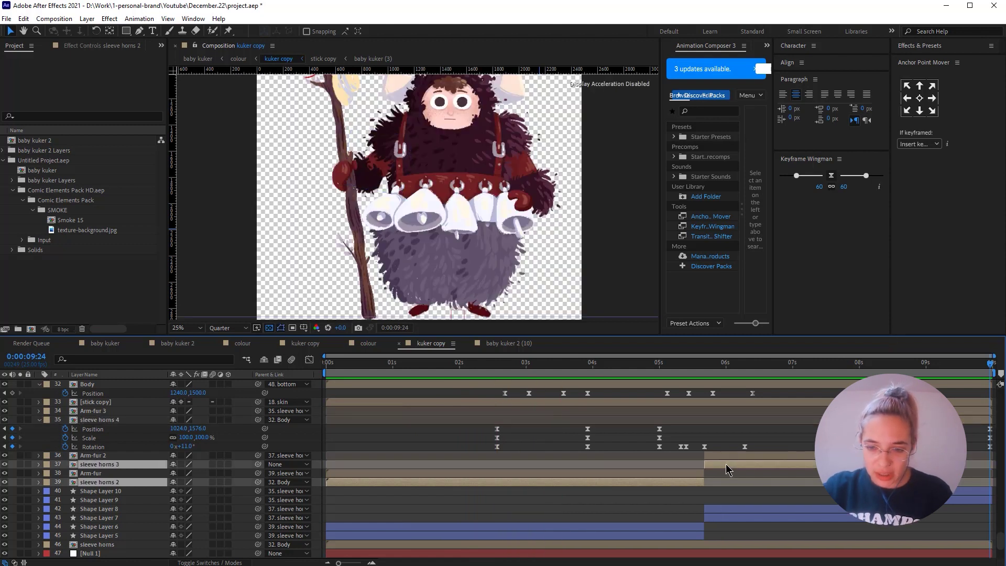
key(u)
scroll(566, 441, down, 1)
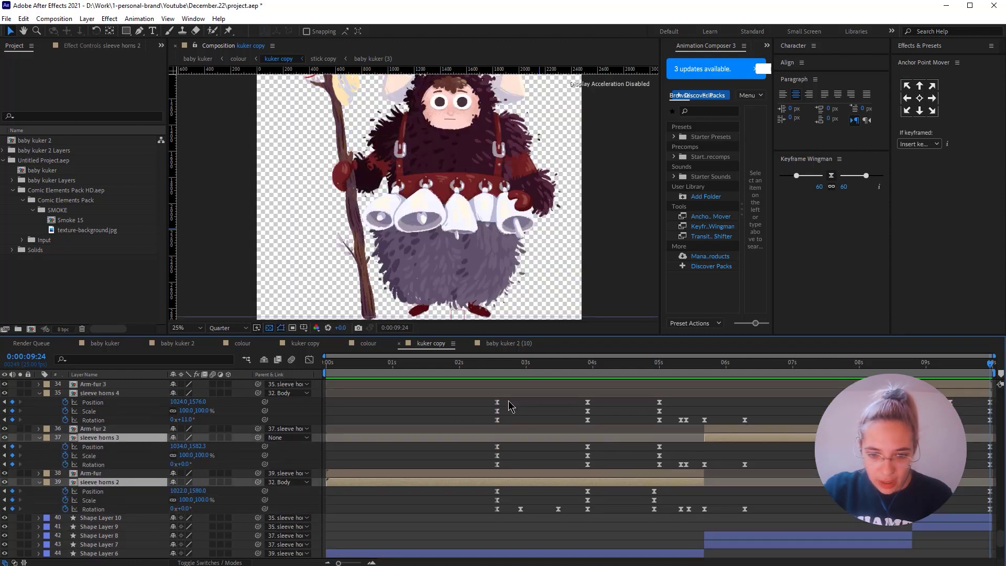
click(494, 363)
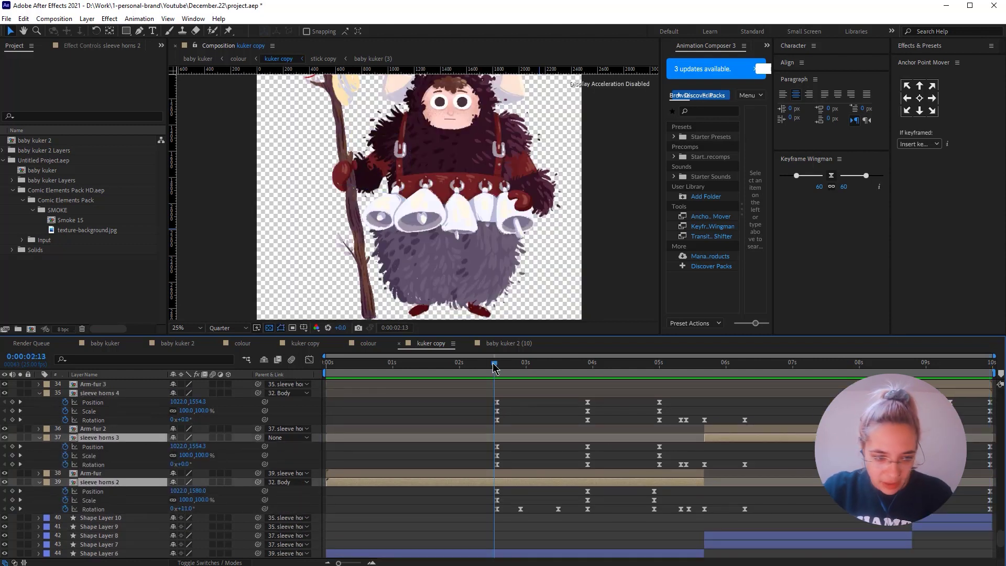
click(97, 509)
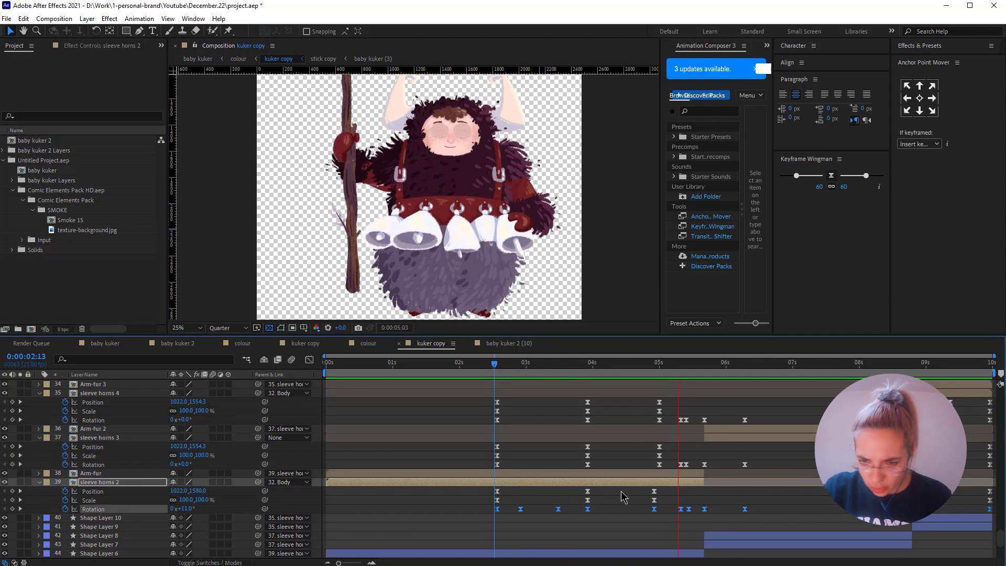
Stop the preview and check the stick copy layer parented to skin by briefly soloing it
key(space)
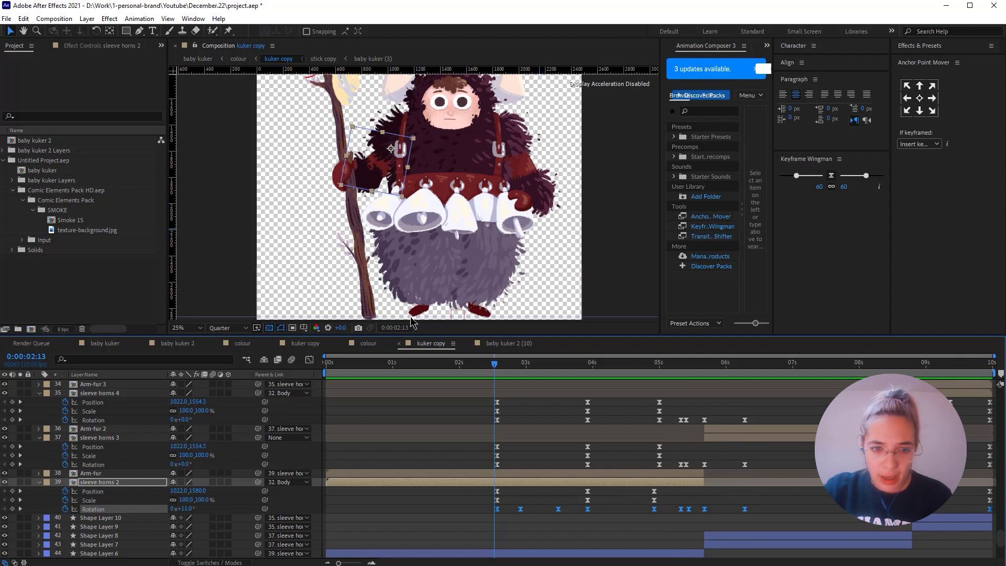
scroll(101, 466, up, 3)
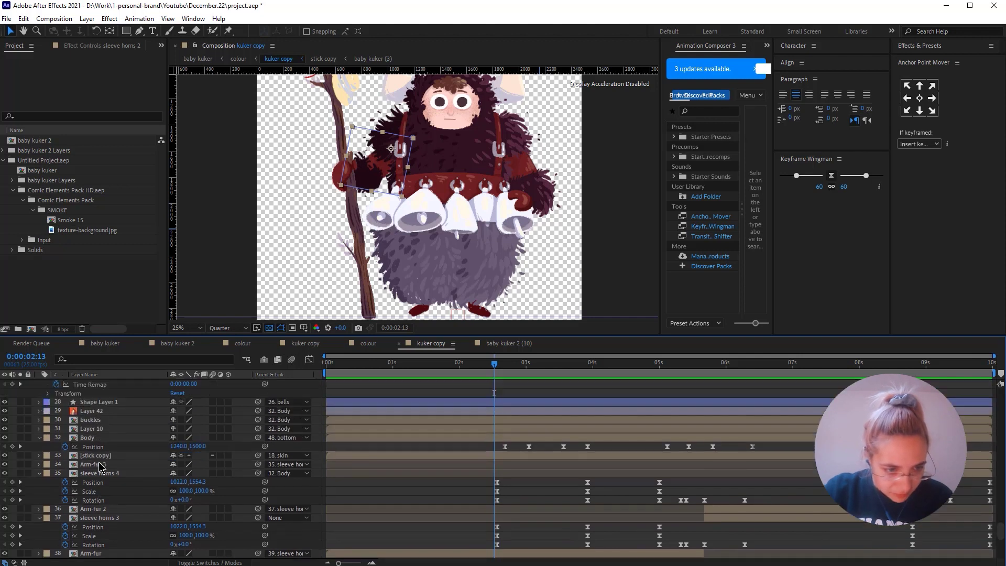
click(99, 446)
click(99, 456)
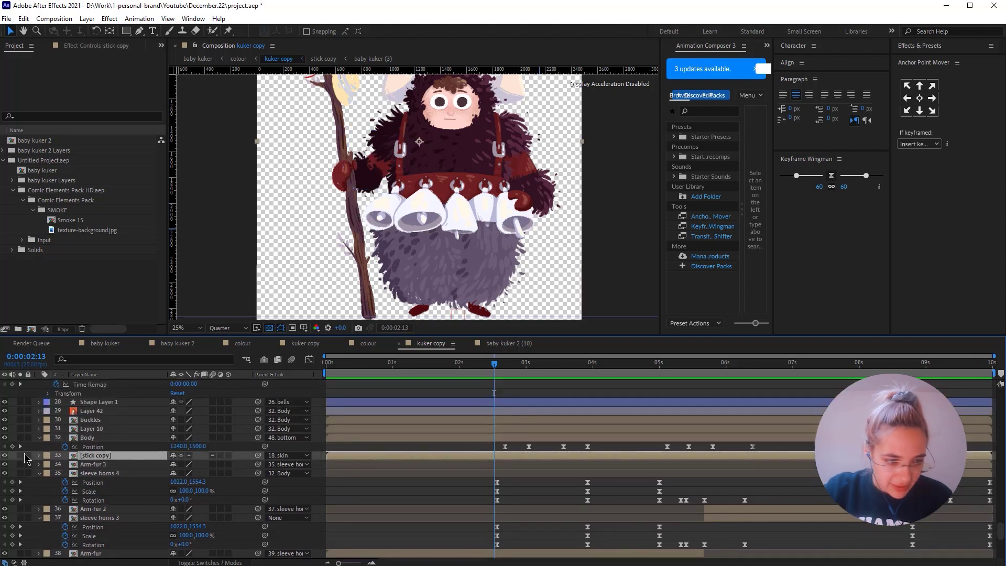
click(20, 455)
click(20, 455)
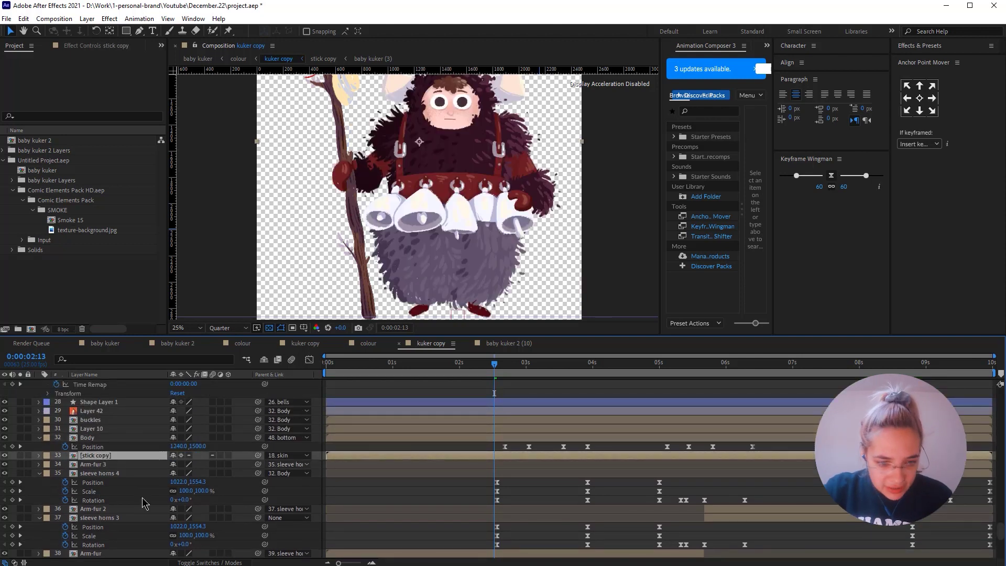
Solo the skin layer to preview the hand on its own, then show all layers again
scroll(125, 503, up, 4)
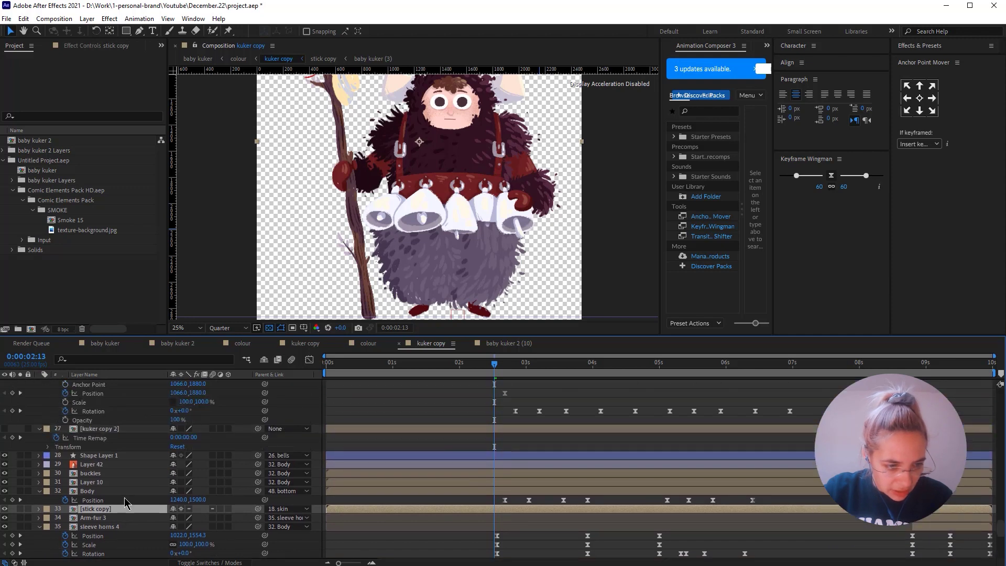
scroll(125, 503, up, 8)
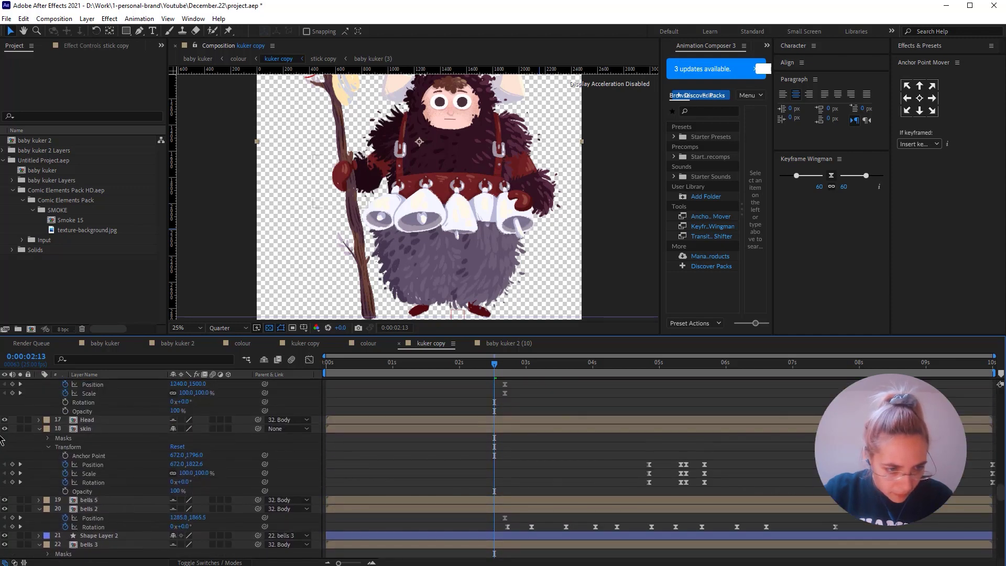
click(19, 429)
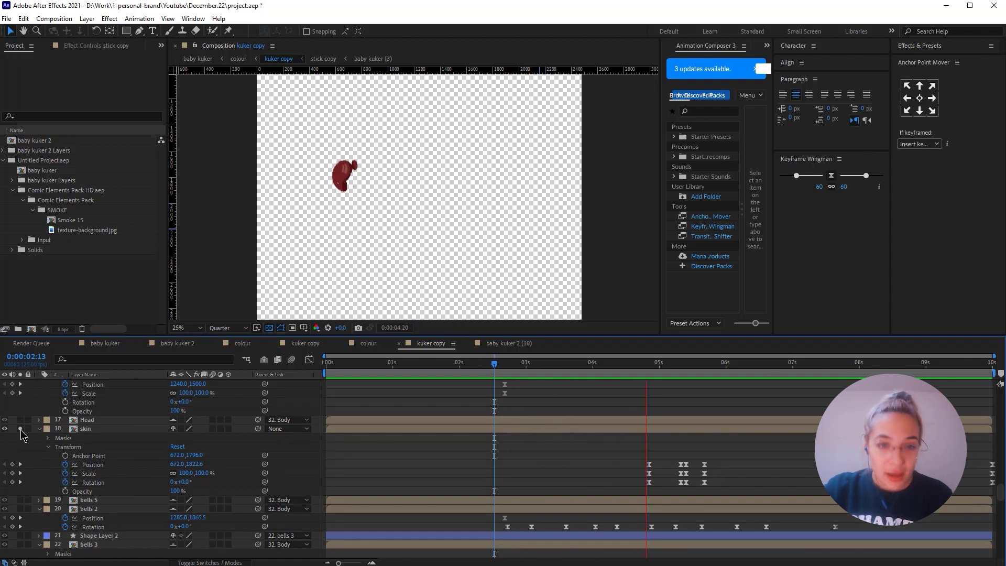
click(20, 429)
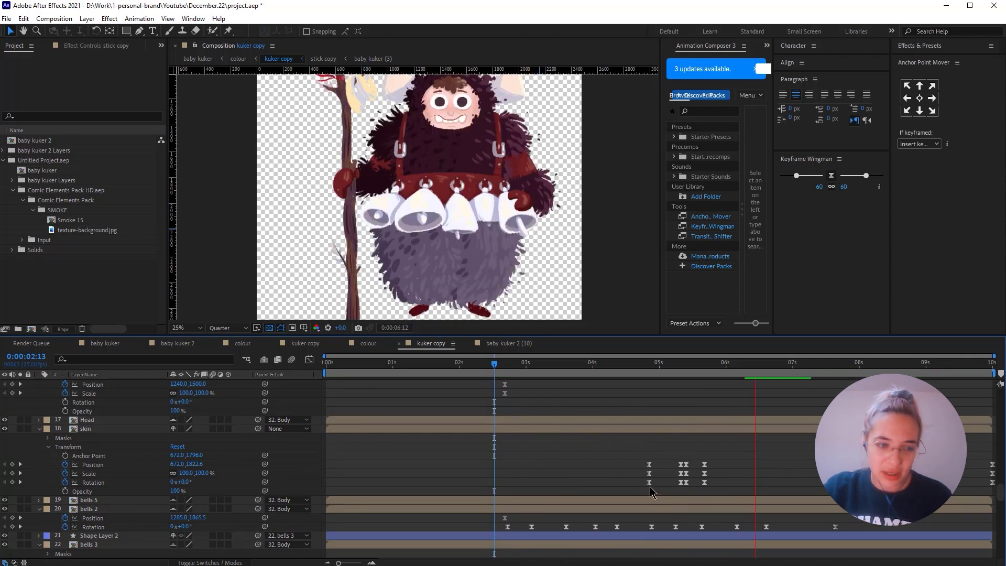
Select the skin layer at its first transform keyframes and preview the hand's movement from 0:00:04:18
click(649, 364)
click(653, 429)
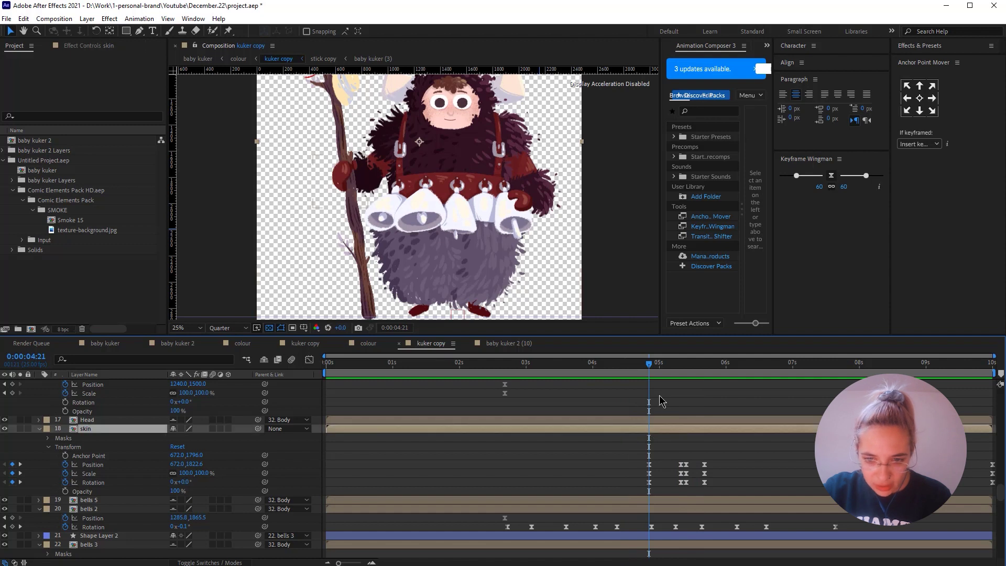
drag(659, 369, 637, 380)
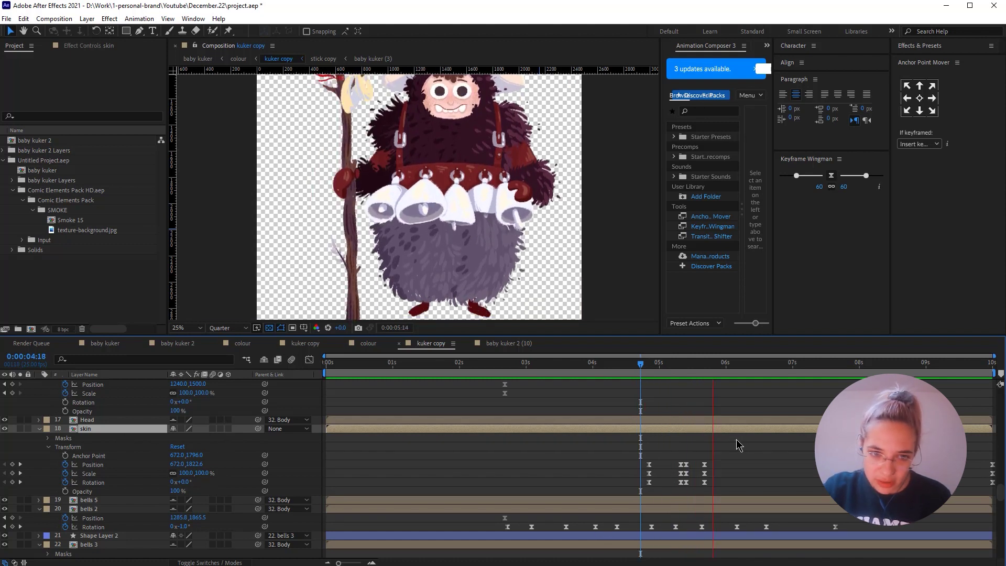
key(space)
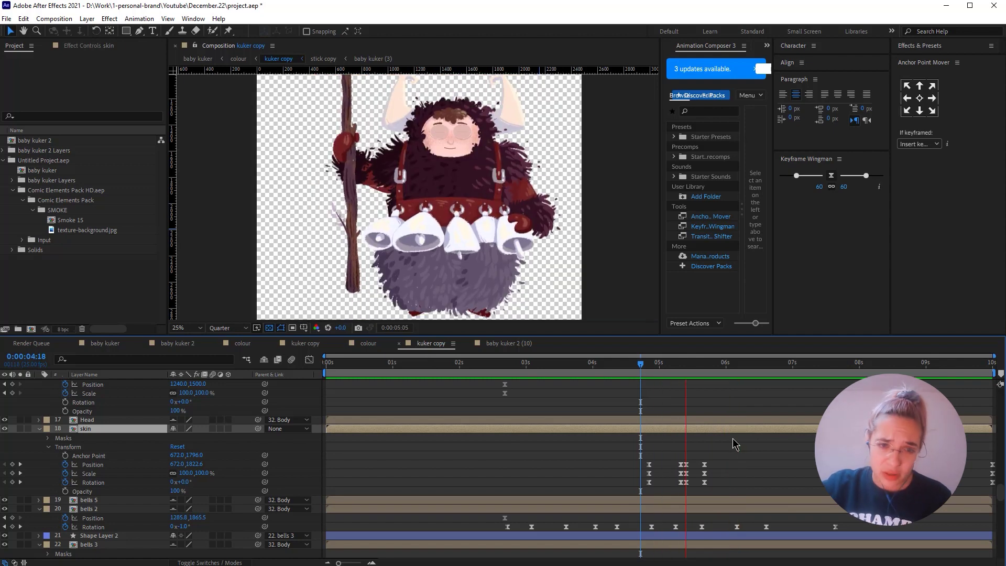
key(space)
key(space)
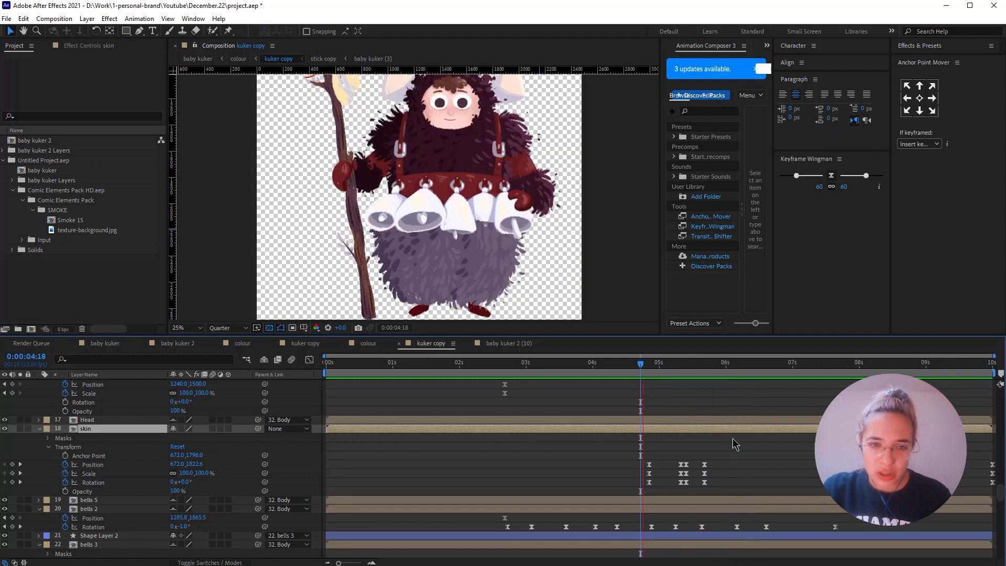
key(space)
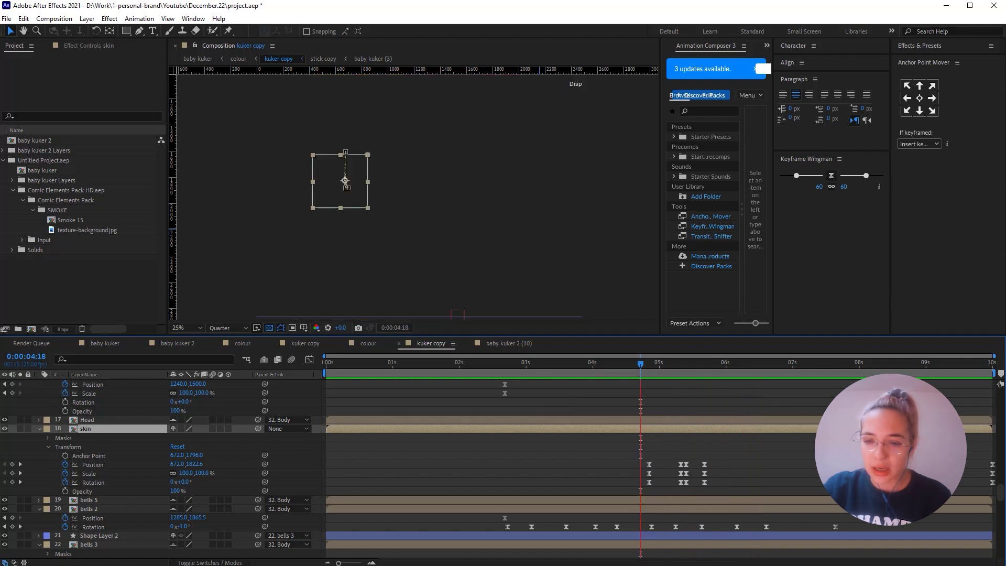
Scrub back and forth across the skin layer's keyframes to examine the hand's movement up to 0:00:05:08
drag(650, 367, 769, 370)
drag(845, 382, 625, 412)
drag(654, 368, 667, 369)
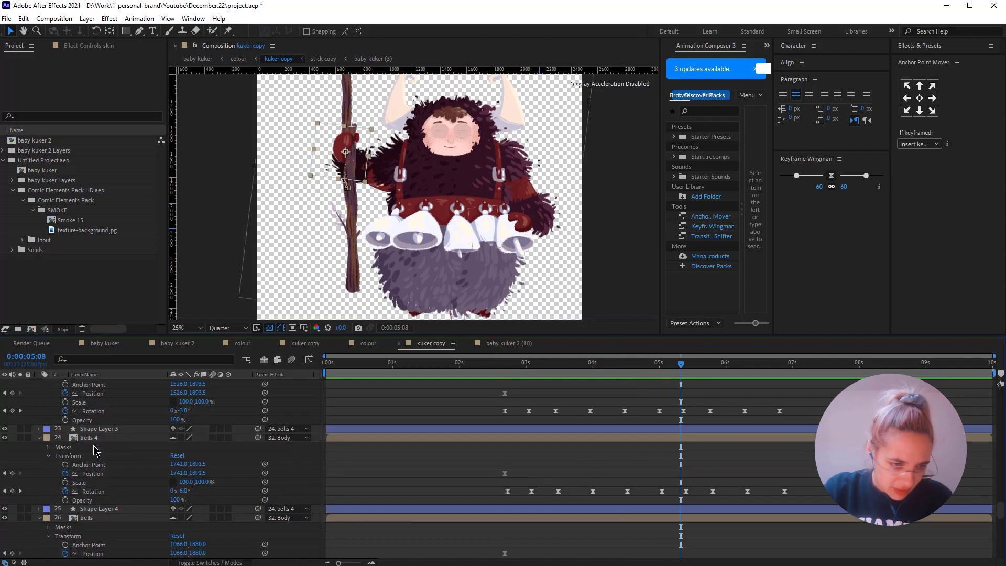
click(107, 439)
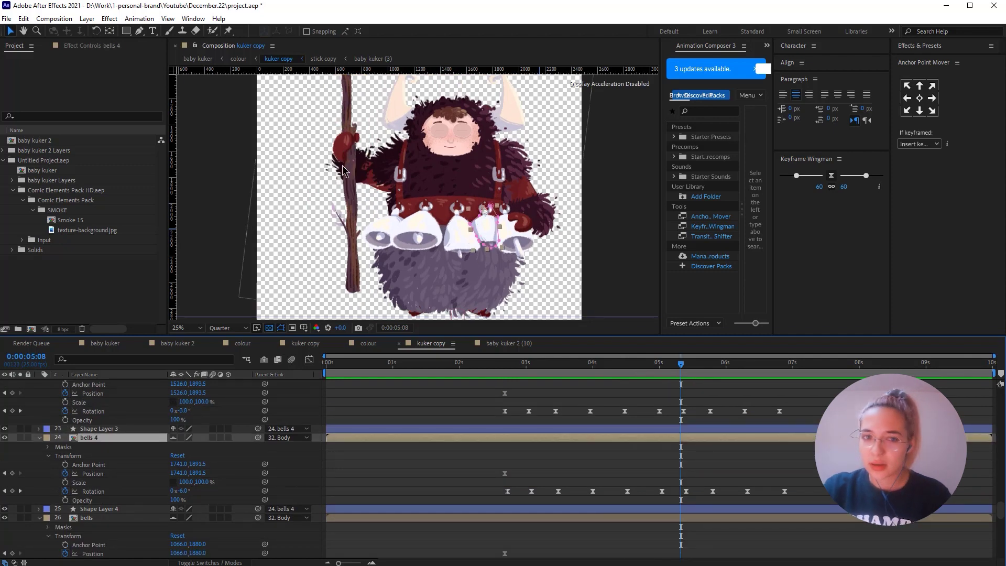
Return to the skin layer and examine its Position, Scale and Rotation keyframes around 0:00:05:08
scroll(461, 524, up, 6)
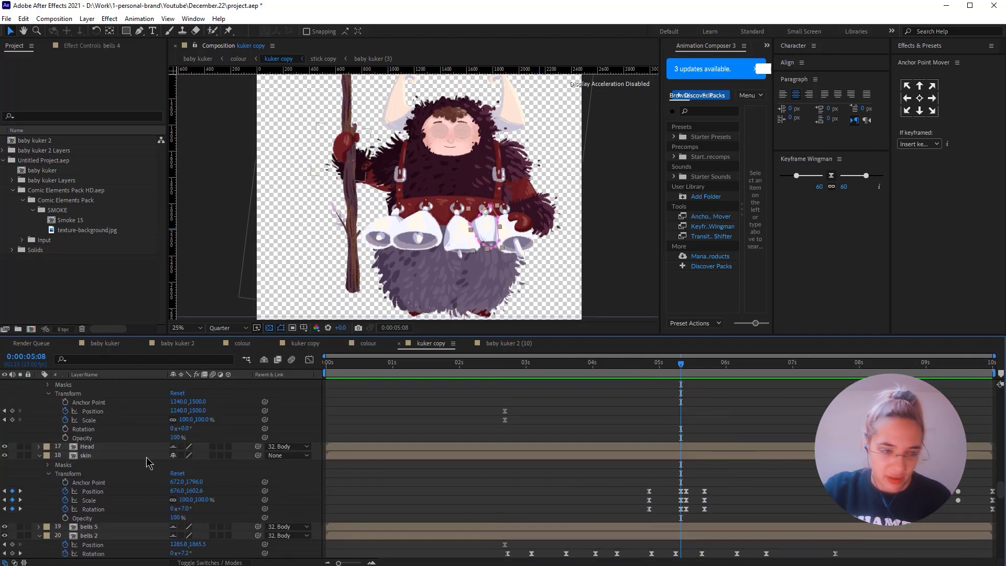
scroll(148, 462, up, 1)
click(20, 482)
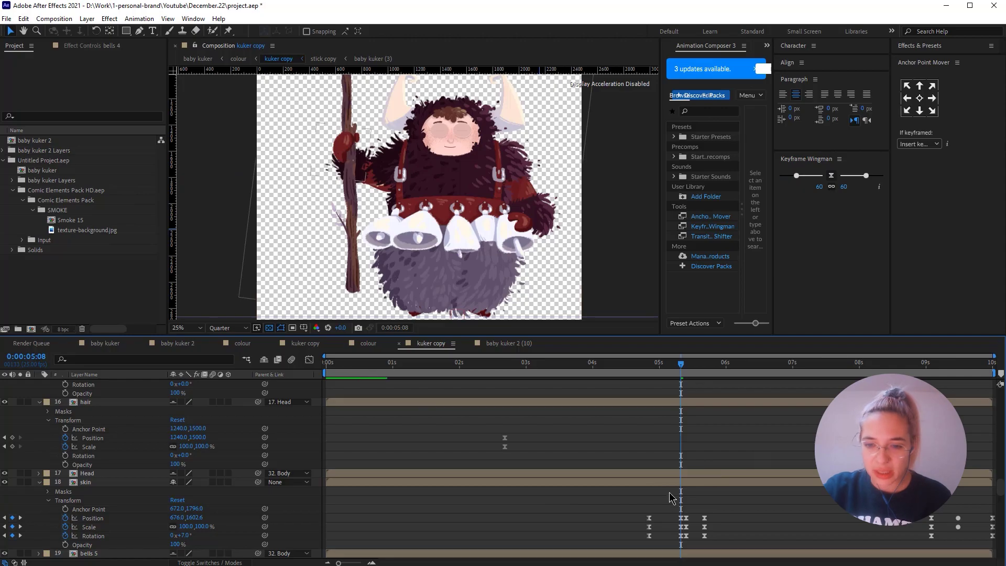
click(664, 475)
click(664, 485)
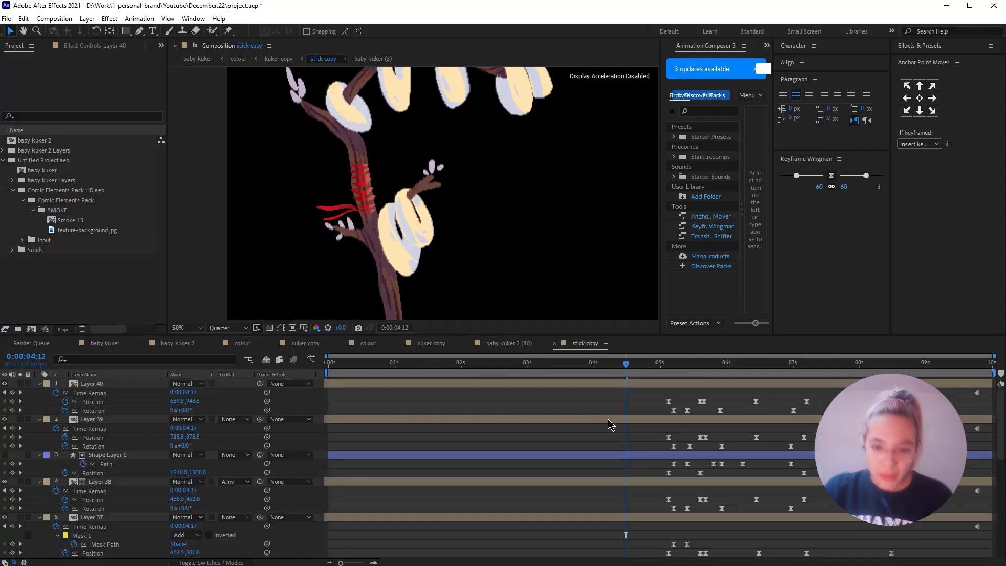
Look through the layers and parenting inside the stick copy composition, selecting Layer 40
scroll(94, 453, down, 2)
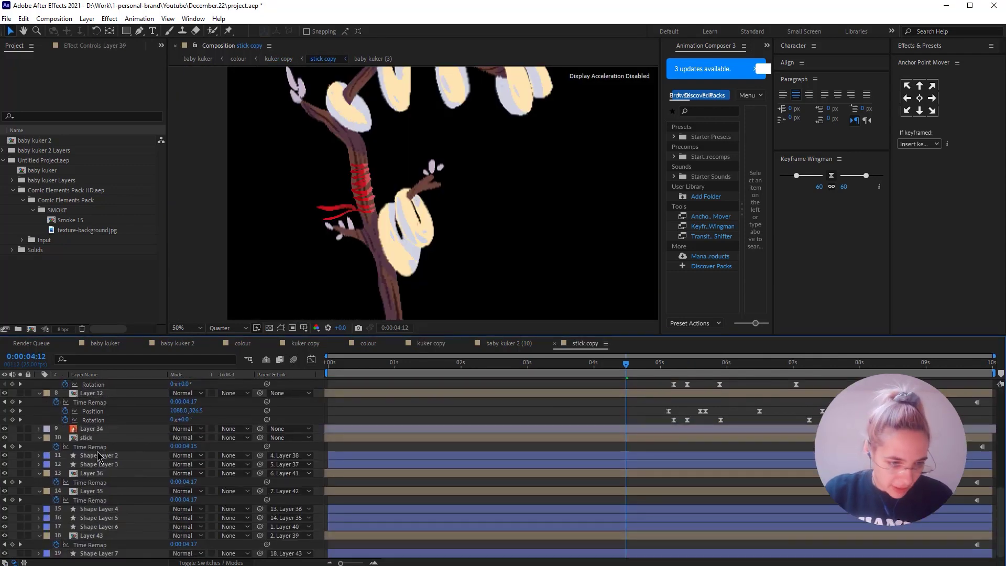
scroll(626, 473, up, 5)
scroll(671, 463, up, 3)
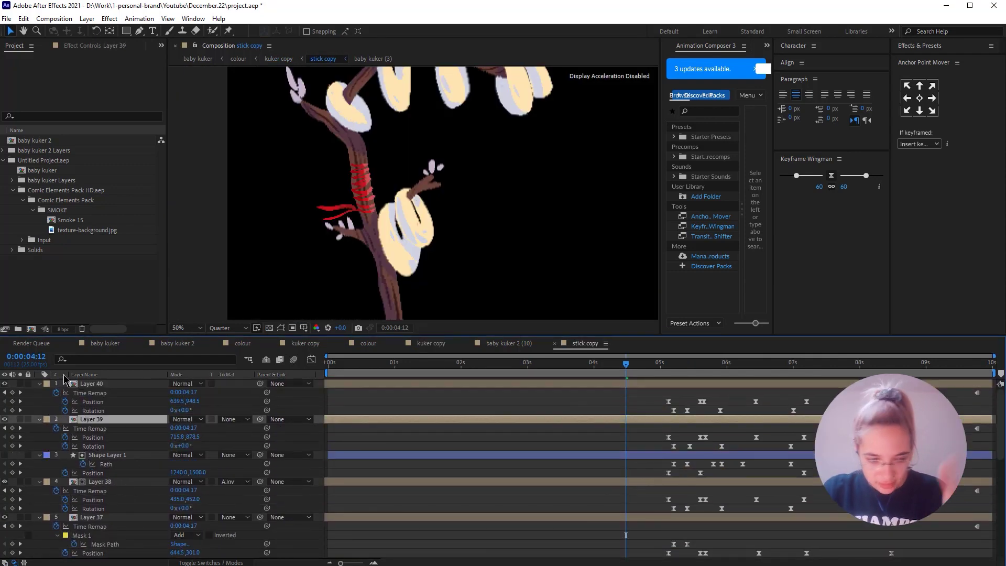
click(85, 386)
scroll(661, 506, down, 5)
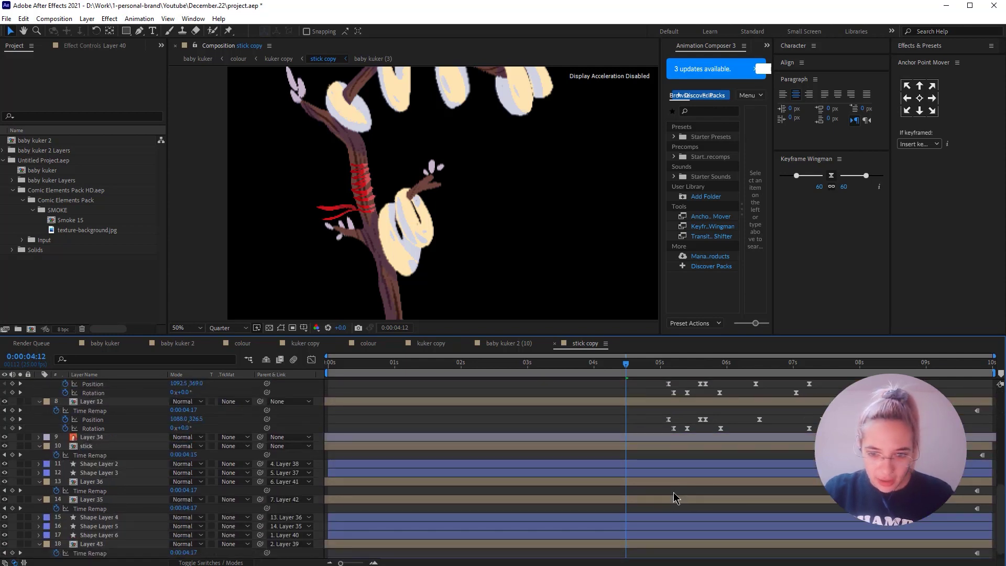
Select Layer 12 in stick copy and briefly solo it at 0:00:04:23 to identify its part
click(110, 402)
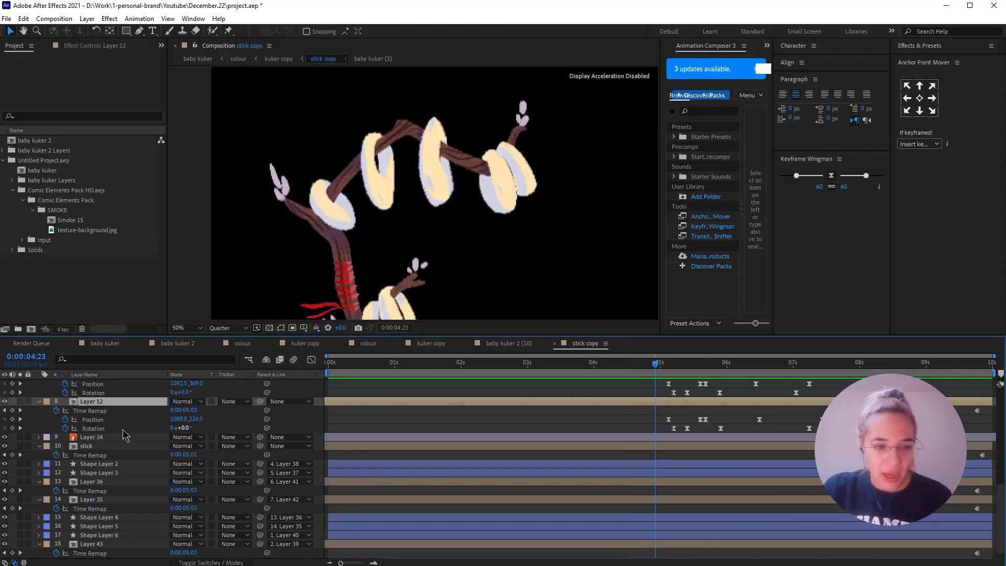
scroll(95, 420, up, 2)
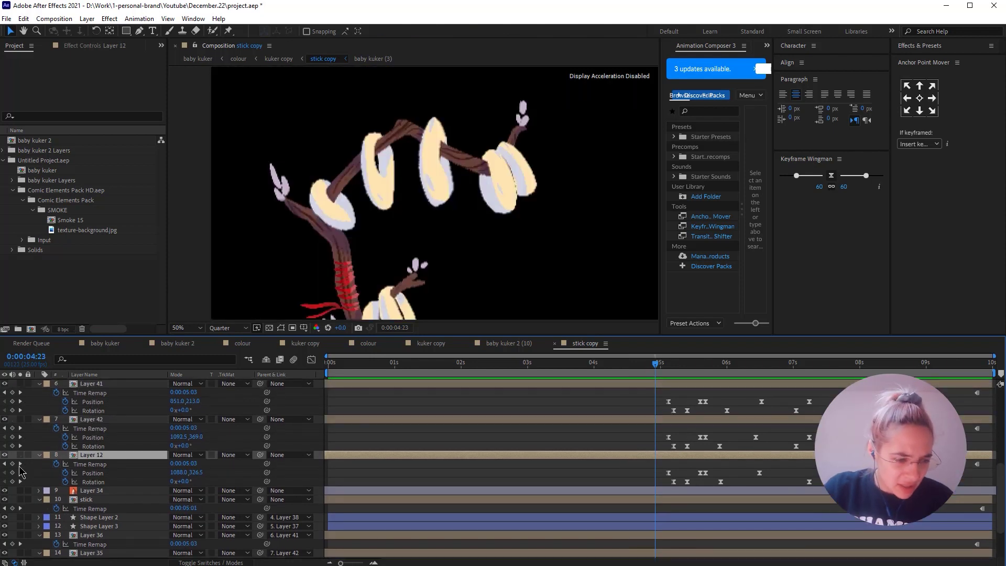
click(21, 455)
click(21, 455)
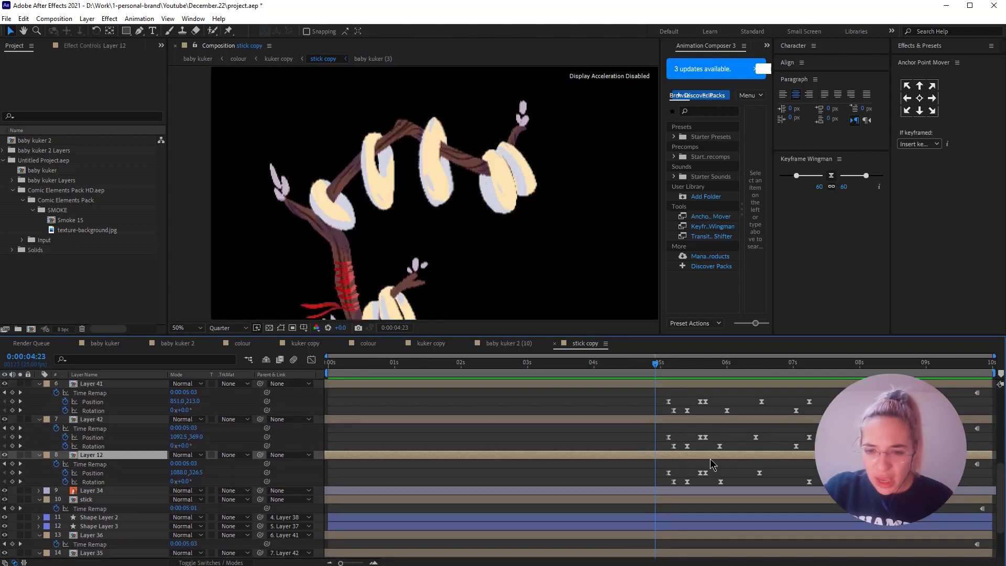
Briefly solo Layer 42 to identify its ring, then scrub to 0:00:05:09 to check the rings' movement
click(92, 420)
click(21, 420)
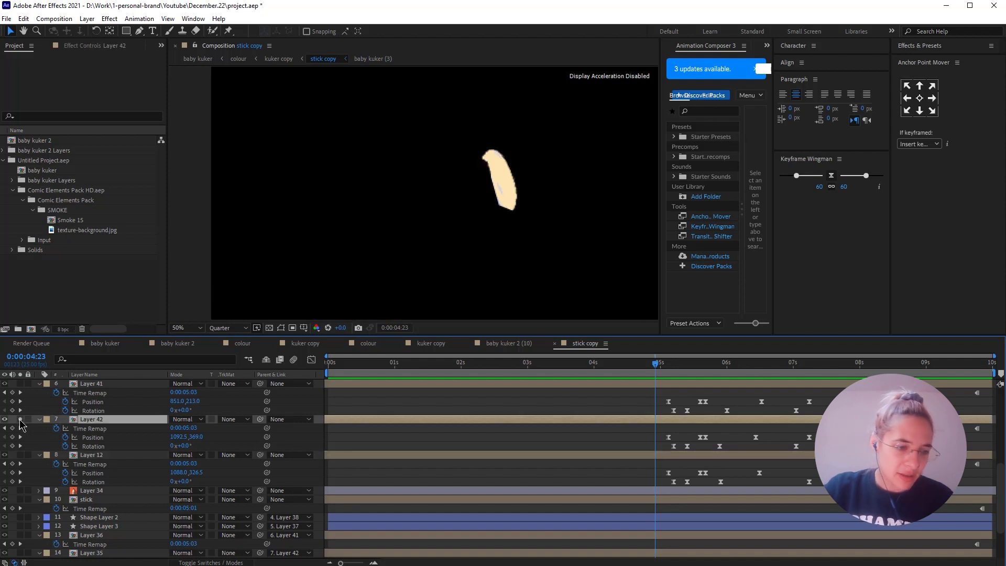
click(21, 419)
scroll(611, 411, up, 1)
drag(666, 363, 684, 362)
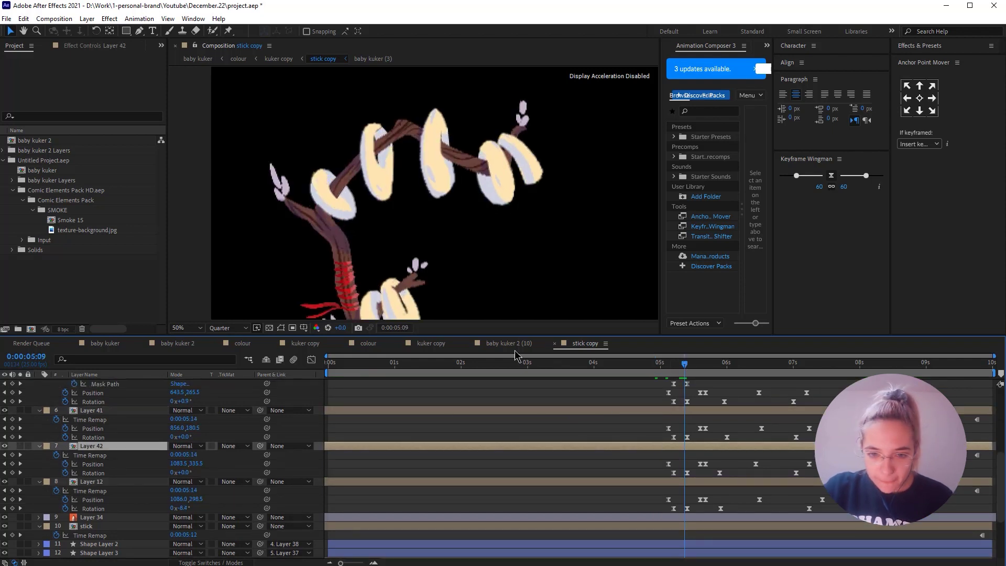
Look through the baby kuker 2 and unanimated kuker copy compositions, then switch to the colour composition containing the animated character
click(305, 344)
click(176, 345)
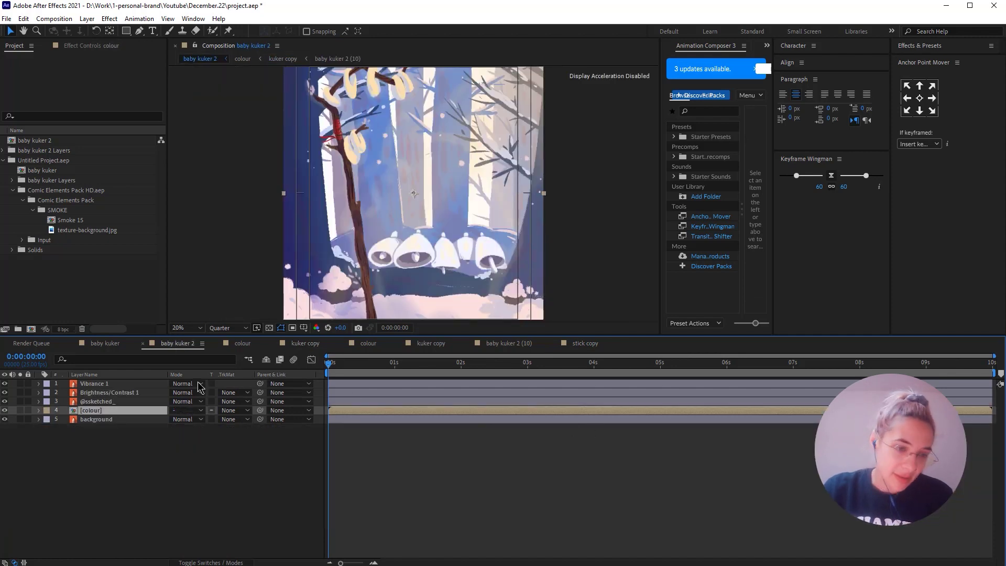
click(306, 344)
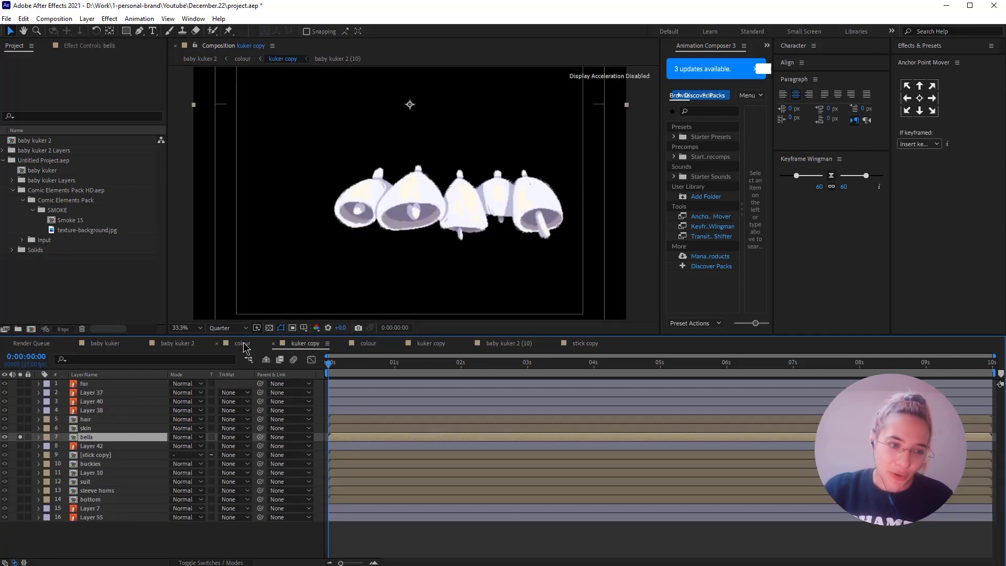
click(242, 344)
click(369, 344)
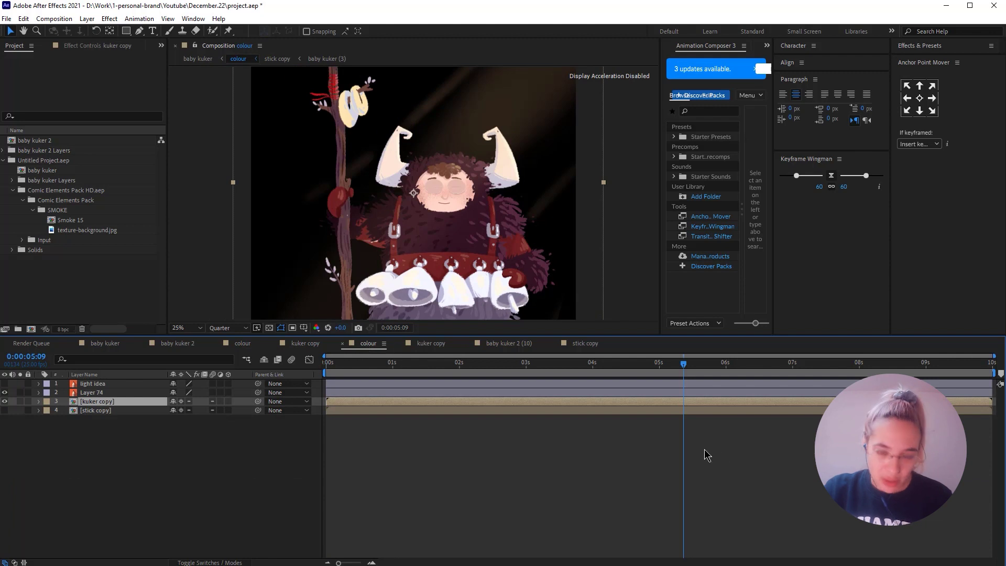
Fit the whole character in view at 12.5% and preview the colour composition's animation from 0:00:04:08
key(space)
key(comma)
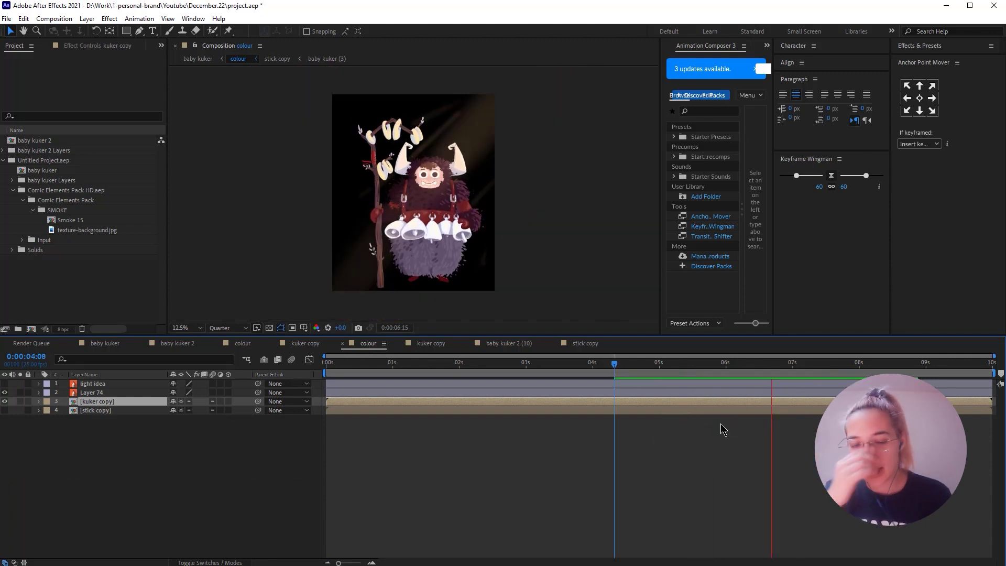
key(space)
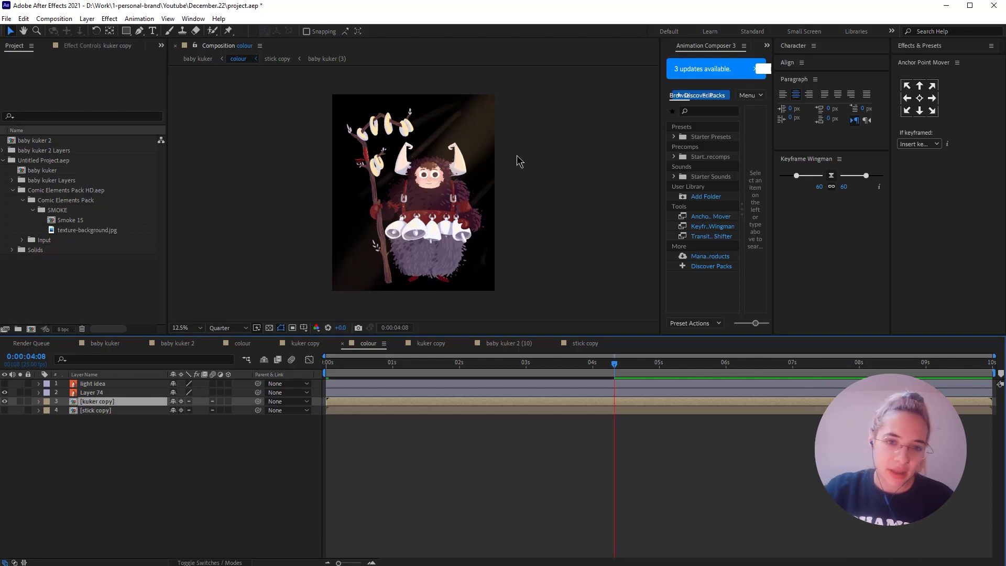
key(space)
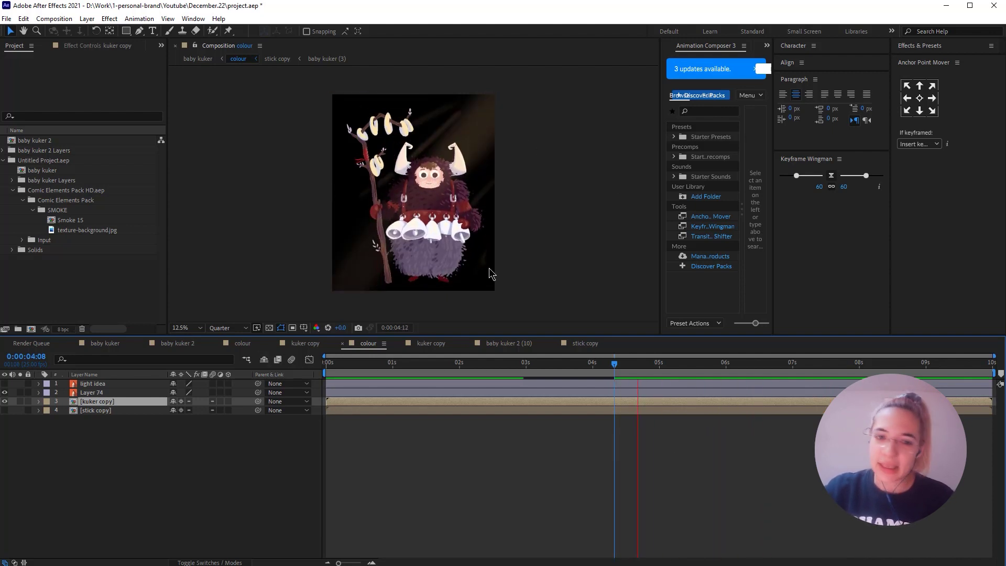
key(space)
click(417, 198)
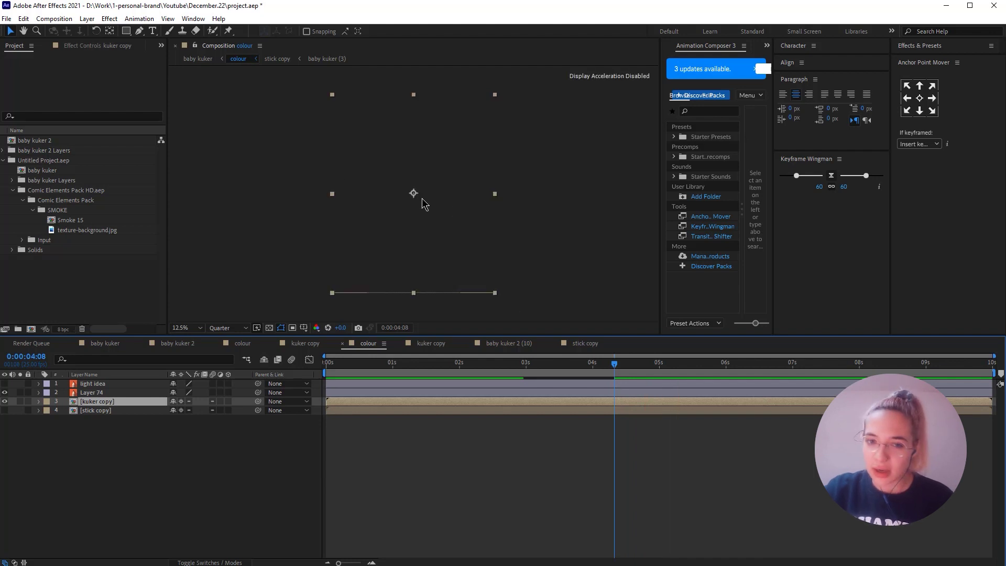
Switch to the main baby kuker composition and check its colour 3 and colour 2 layers
click(103, 344)
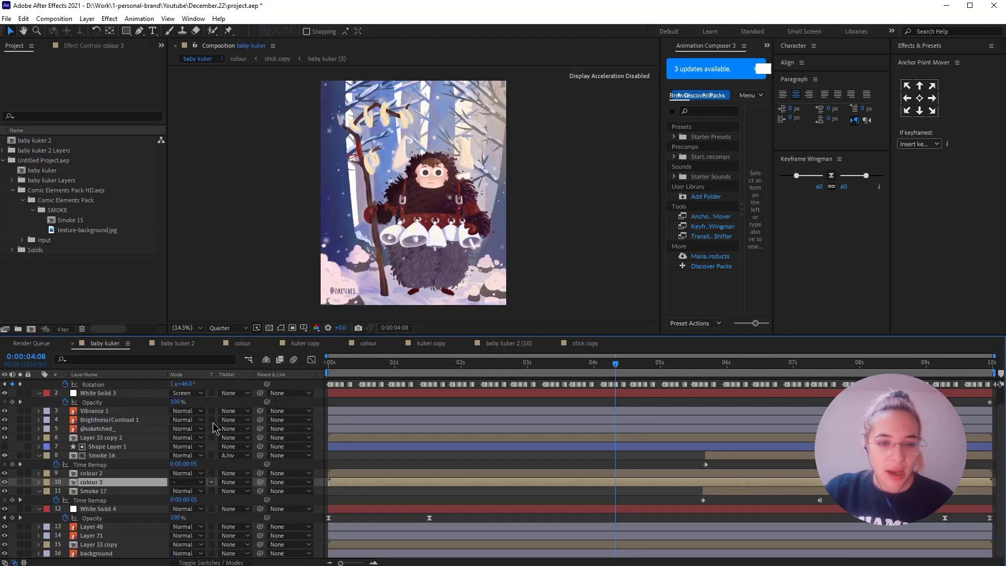
click(597, 493)
click(596, 482)
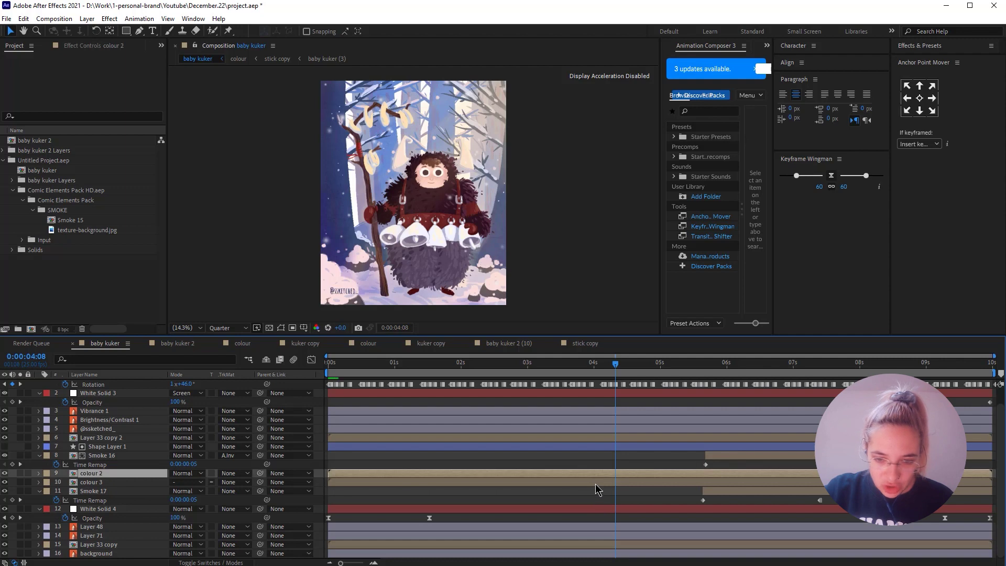
Scrub to 0:00:05:21, select the Smoke 17 and Smoke 16 layers and solo them to inspect the smoke effect
drag(610, 368, 718, 359)
click(726, 492)
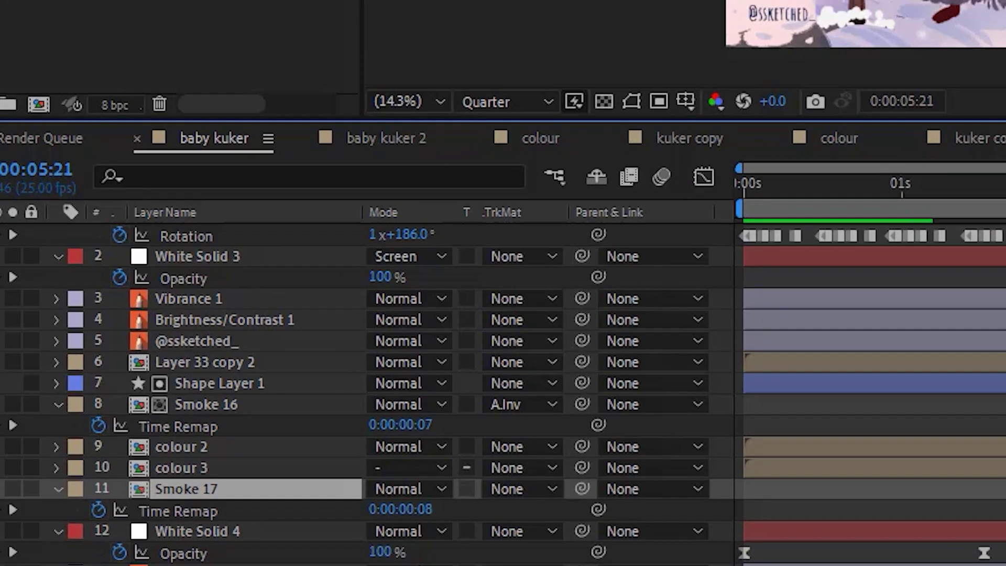
ctrl+click(728, 456)
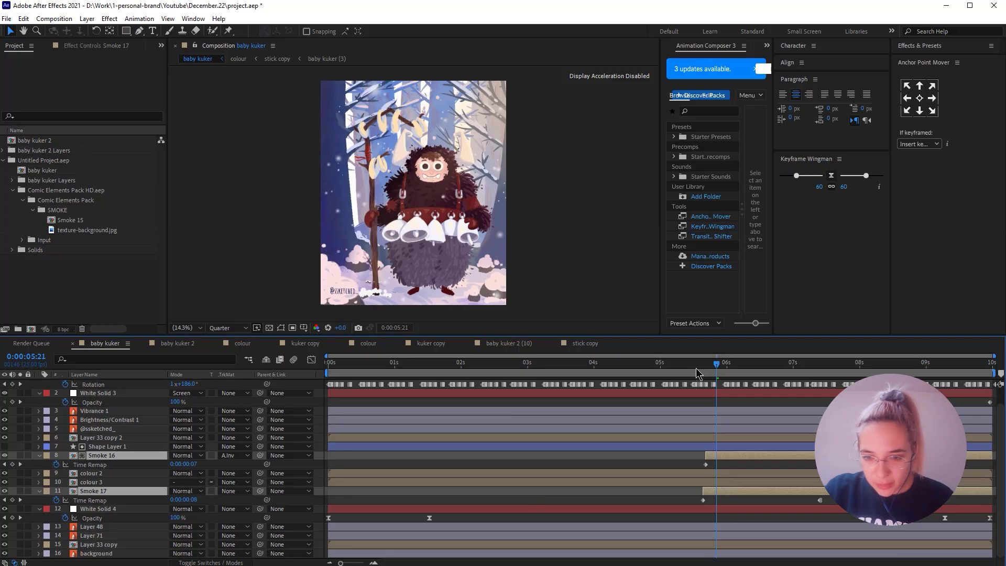
Preview the baby kuker scene from 0:00:05:06 and scrub back to 0:00:05:14 to check the smoke's timing
drag(695, 365, 675, 394)
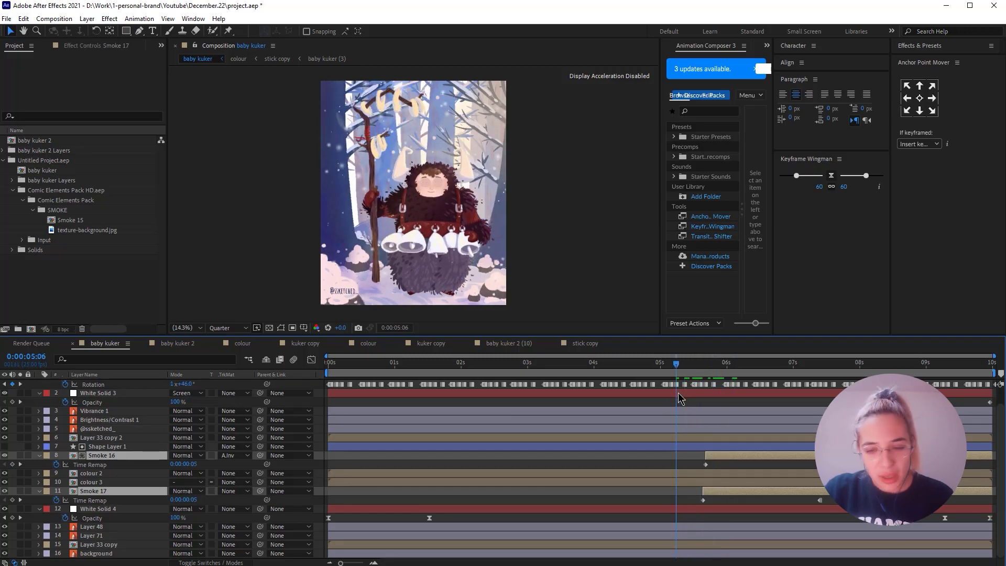
key(space)
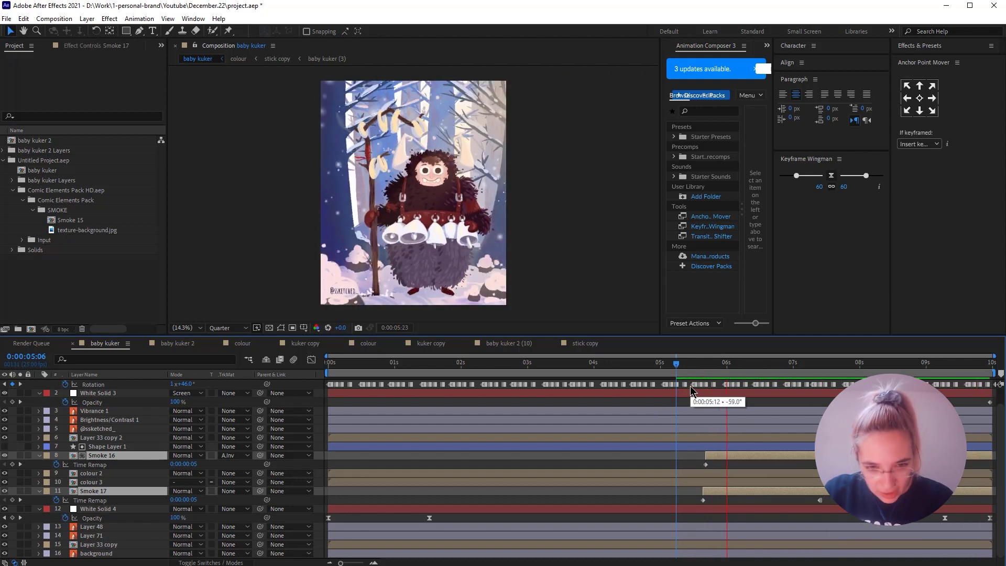
mouse_move(704, 364)
mouse_down()
mouse_move(733, 368)
mouse_move(720, 372)
mouse_up()
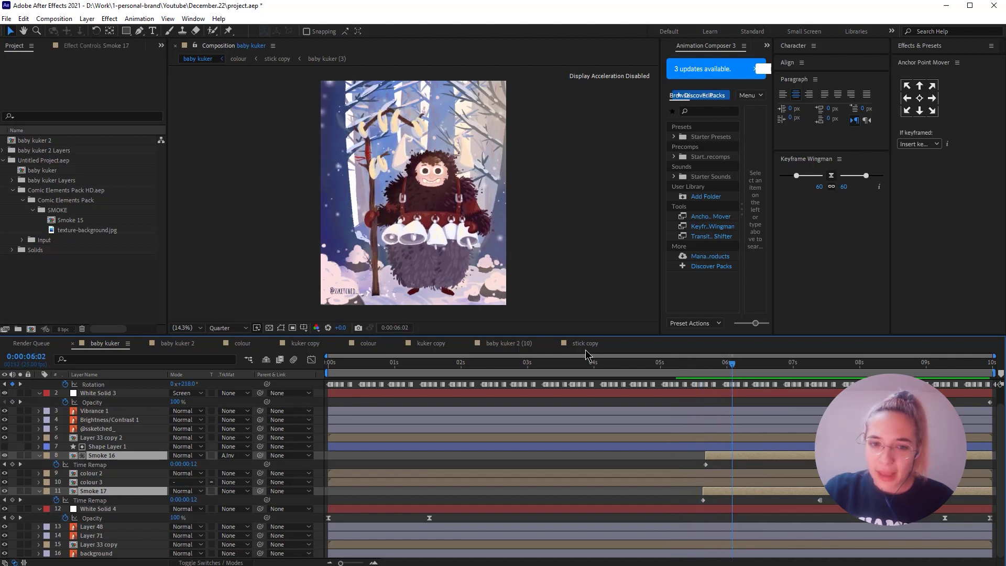
drag(717, 370, 697, 370)
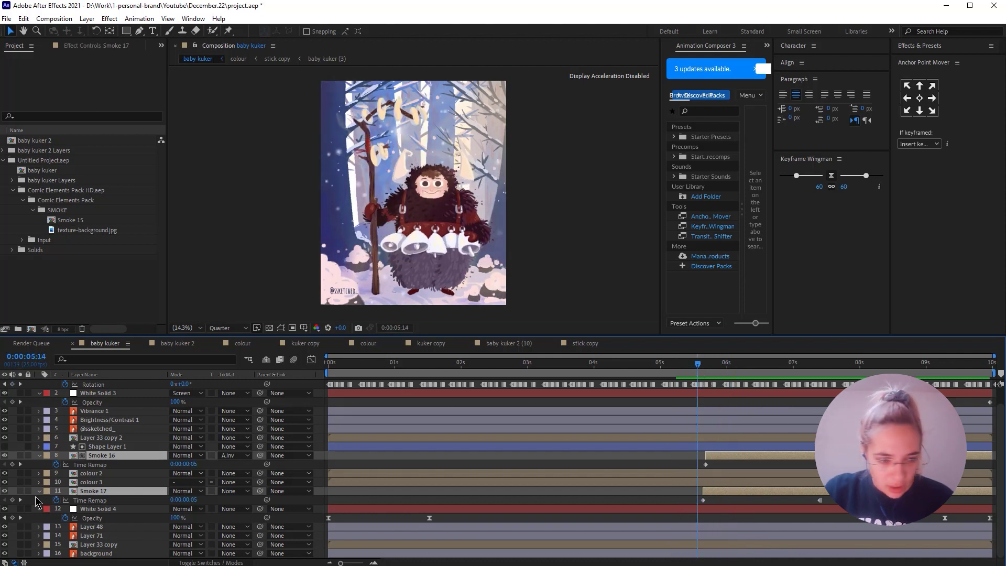
Compare the colour 2 and colour 3 layers by selecting each and toggling colour 3's solo on and off
click(91, 474)
click(67, 482)
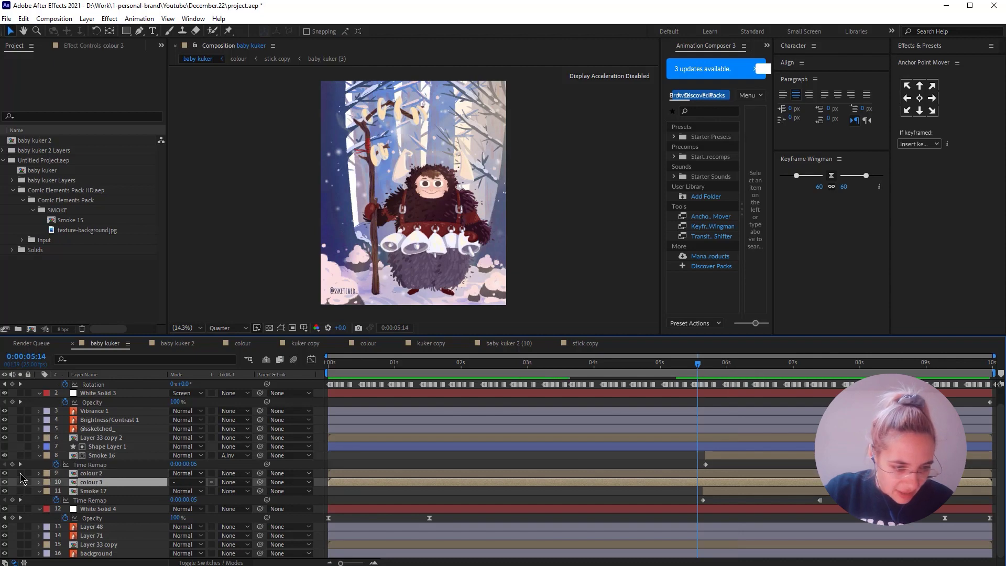
click(20, 482)
click(20, 481)
click(19, 482)
click(19, 482)
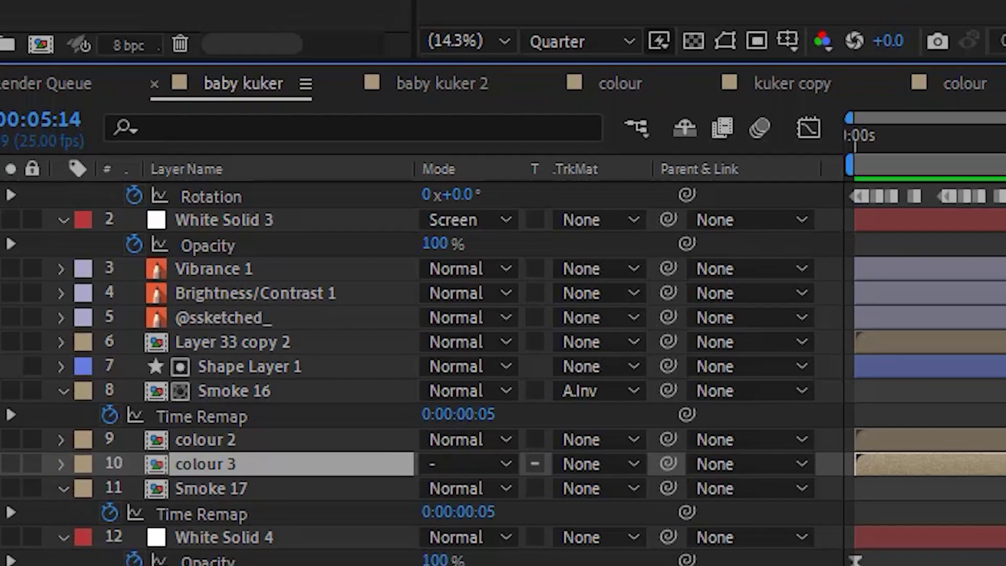
Scrub the baby kuker scene to 0:00:06:17, return to 0:00:04:22 and preview the animation from there
drag(698, 367, 775, 388)
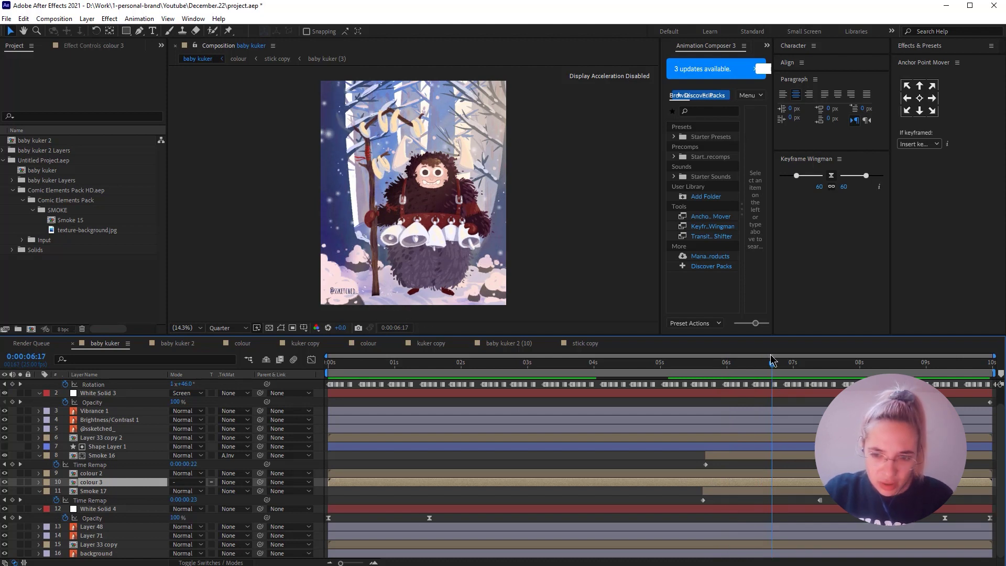
drag(772, 360, 653, 368)
key(space)
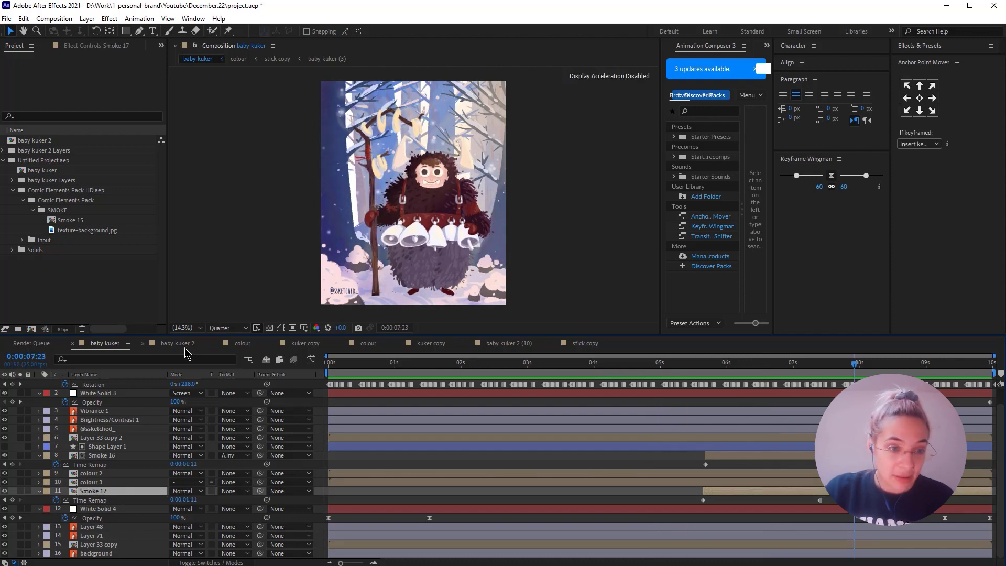
Look through the baby kuker 2, colour and unanimated kuker copy compositions, and switch to the animated kuker copy composition
click(177, 344)
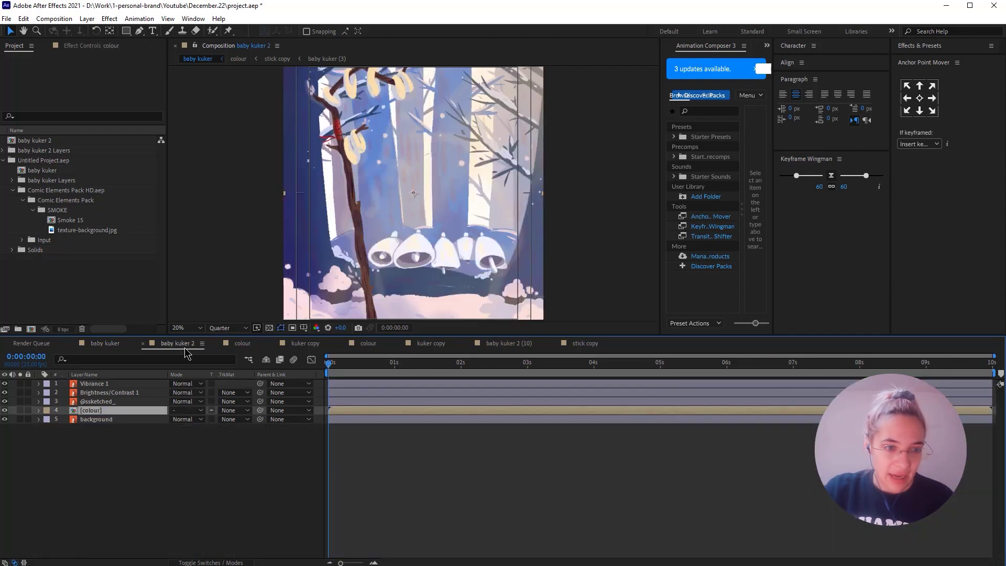
click(242, 343)
click(306, 344)
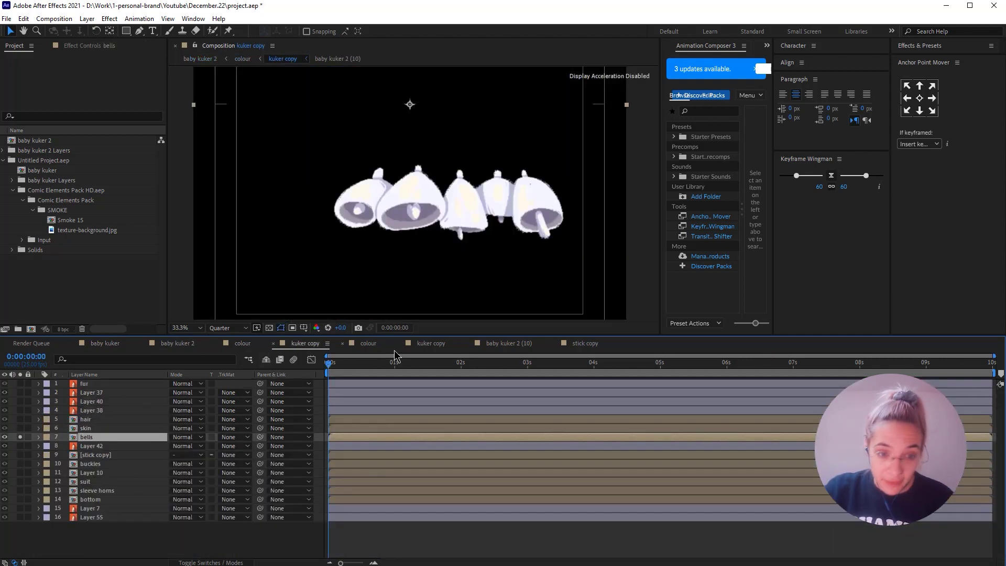
click(369, 343)
click(431, 343)
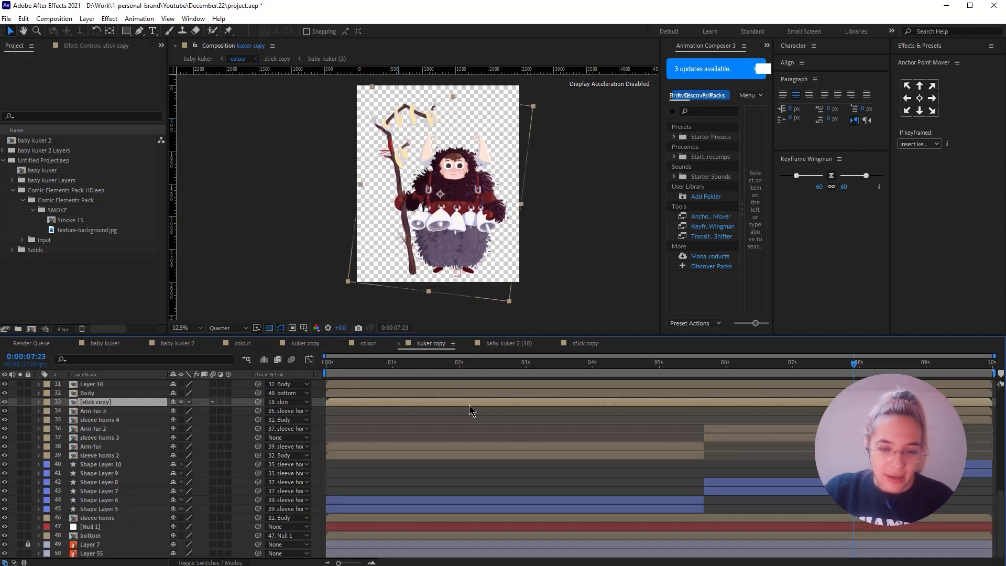
Preview the kuker copy composition's animation from the first frame and bring its uppermost layers into view
key(Home)
scroll(367, 467, up, 10)
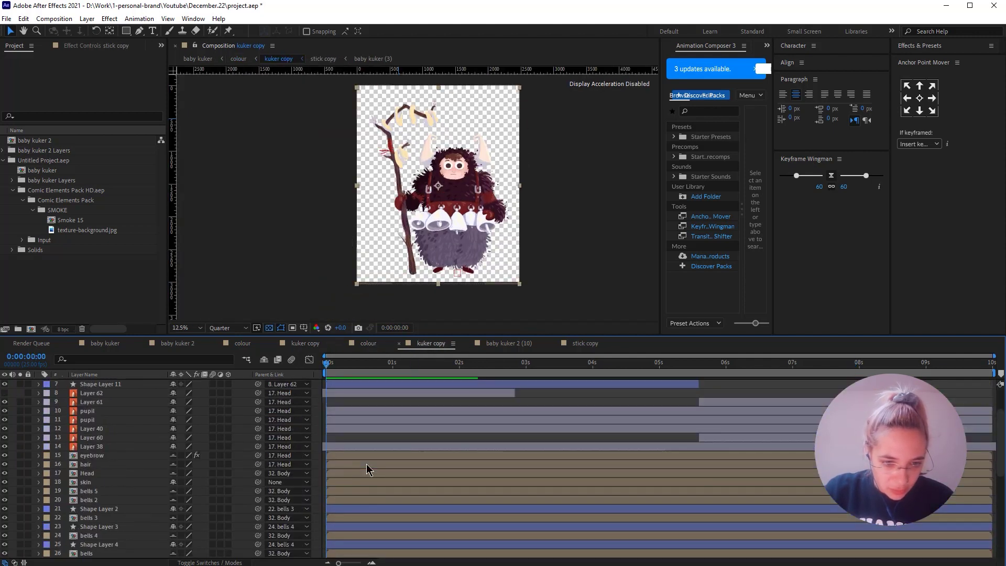
key(space)
scroll(417, 194, up, 2)
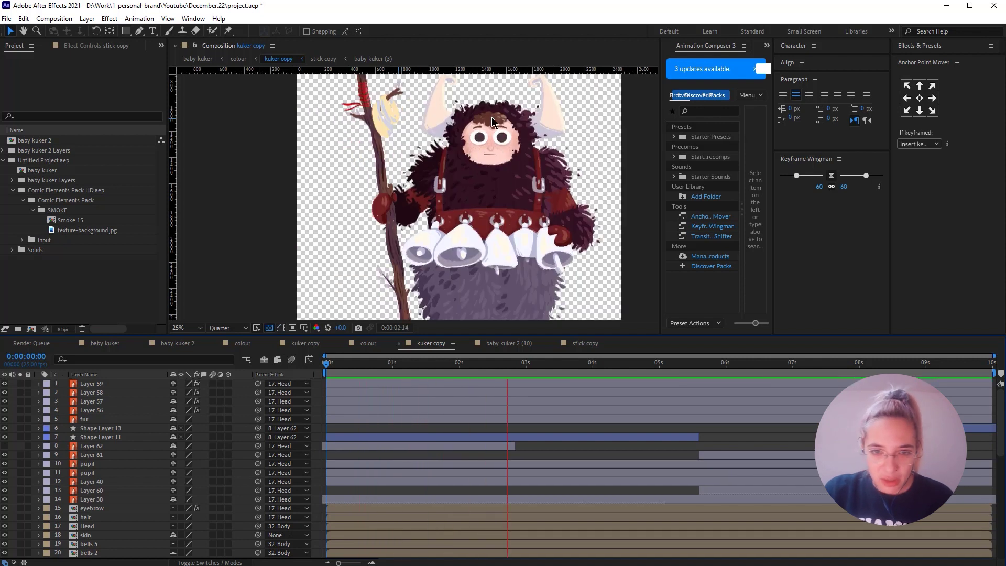
key(space)
Go to 0:00:01:06, magnify the face to 100% and select layers down to the lower pupil layer to identify the eye parts
drag(382, 376, 411, 381)
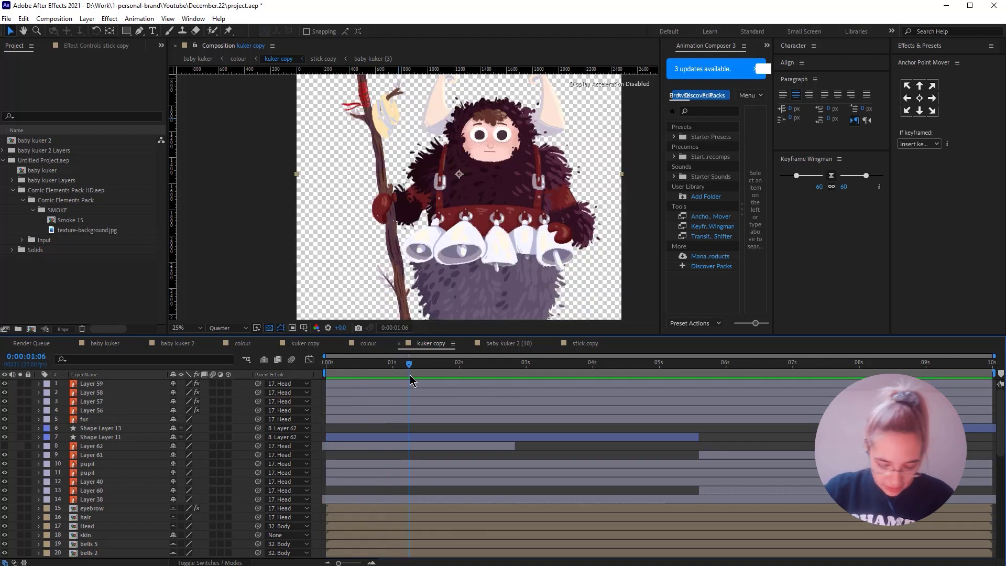
scroll(522, 126, up, 4)
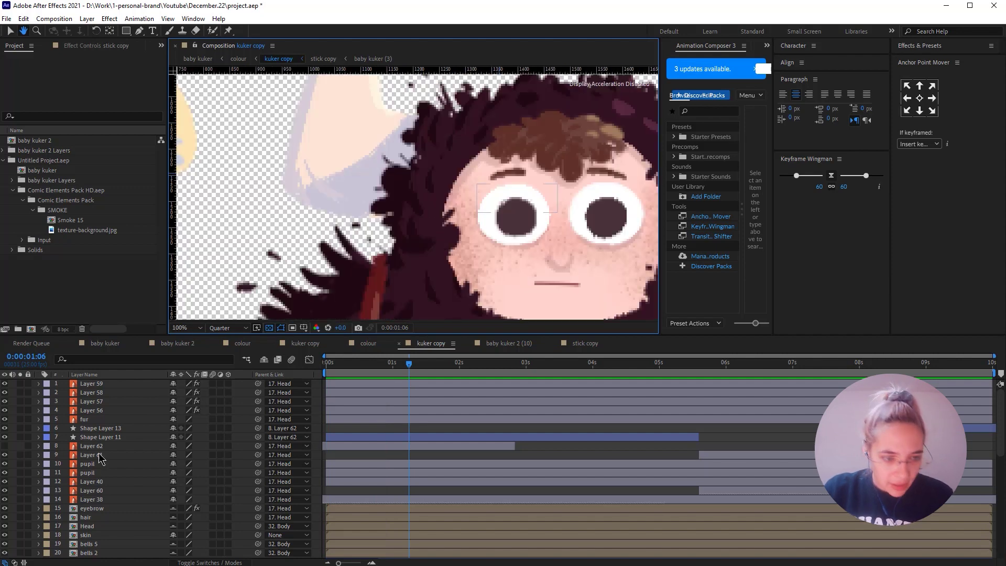
key(v)
click(104, 436)
ctrl+click(104, 421)
click(515, 474)
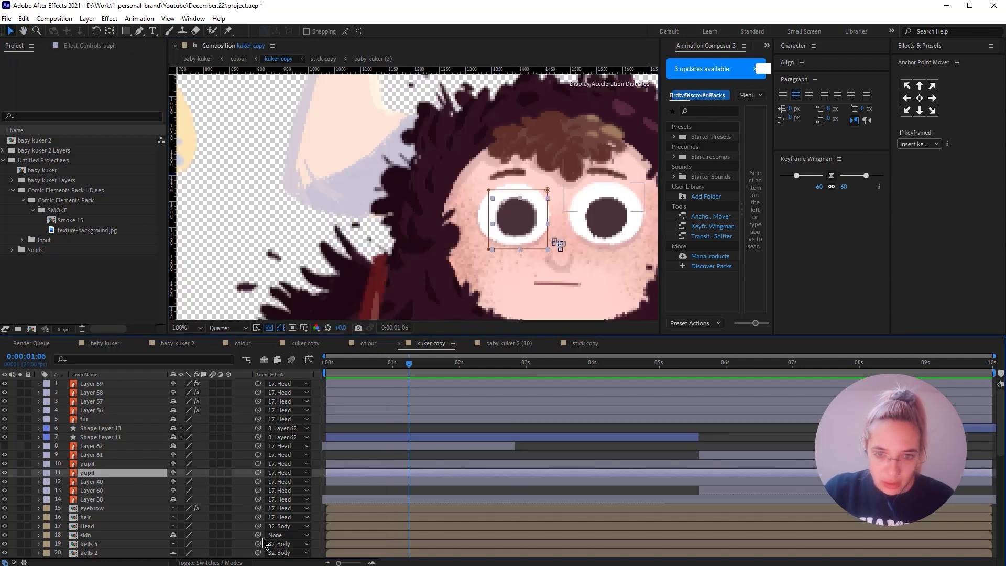
Solo the eyelid layers 56 to 59 with their mask path keyframes shown, and inspect Layer 59 at 0:00:00:24
key(space)
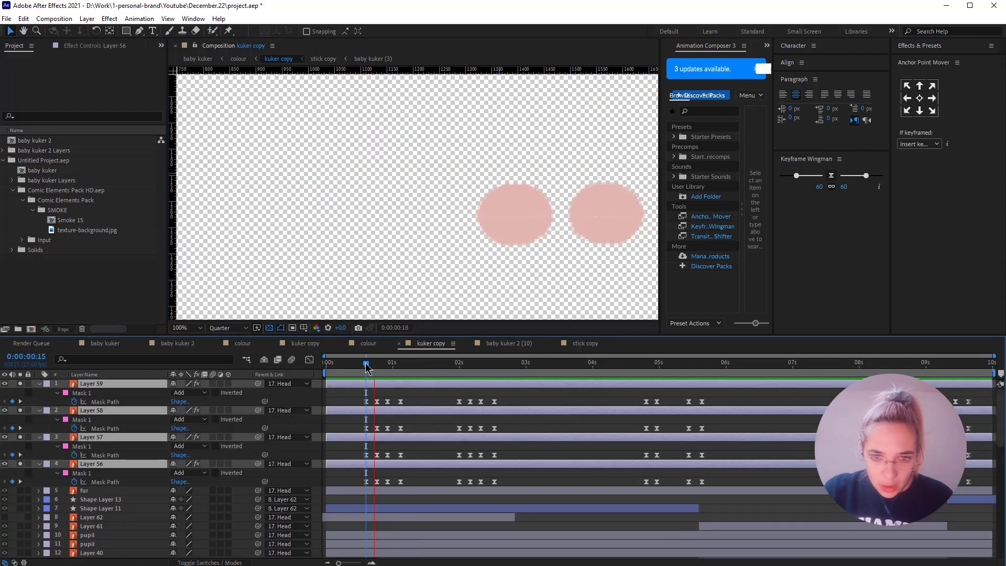
drag(389, 373, 406, 379)
click(359, 406)
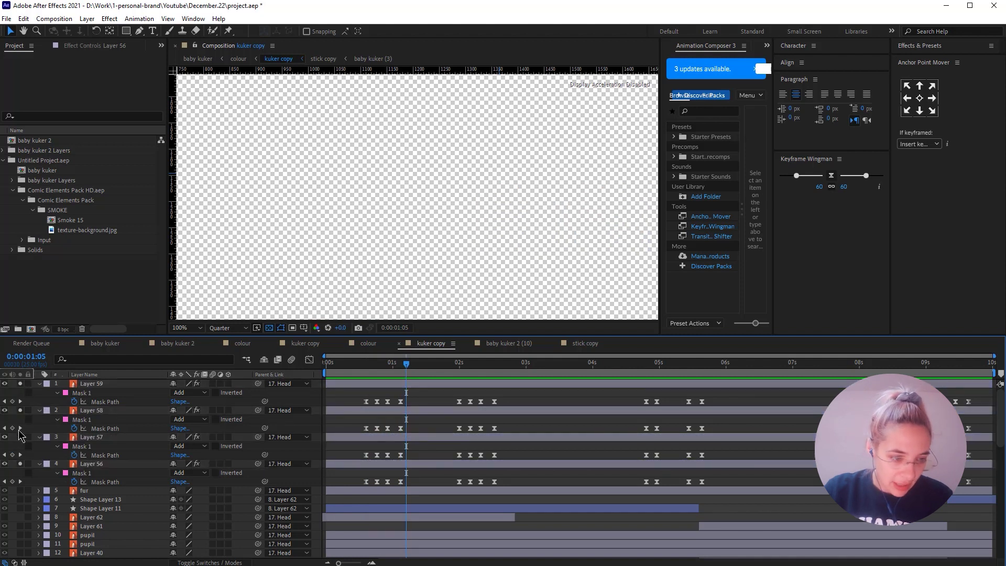
click(385, 384)
click(390, 364)
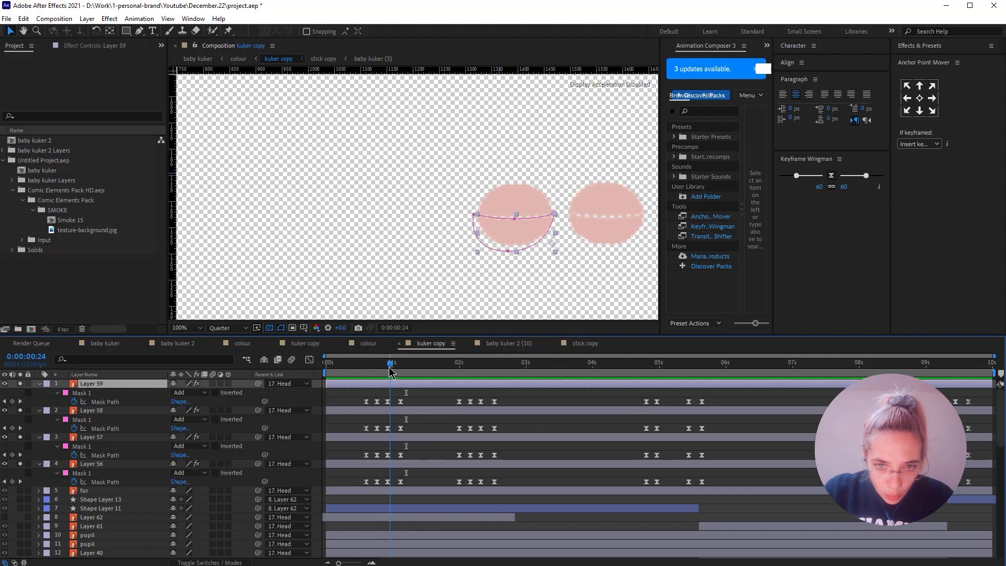
Scrub the closed eyelids between 0:00:00:19 and 0:00:00:20, checking the masks of Layer 59 and Layer 58
drag(390, 371, 380, 372)
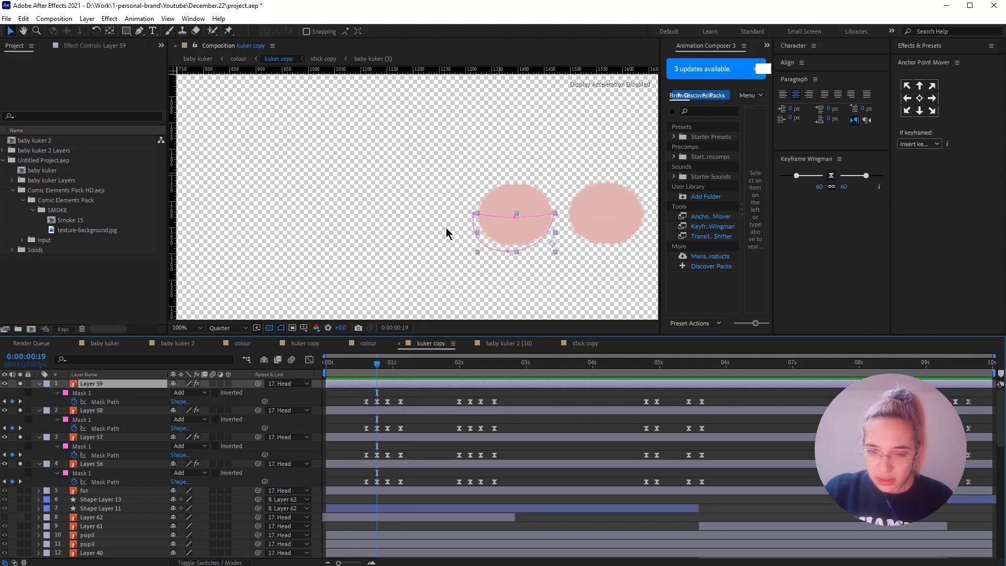
click(371, 369)
drag(374, 373, 381, 375)
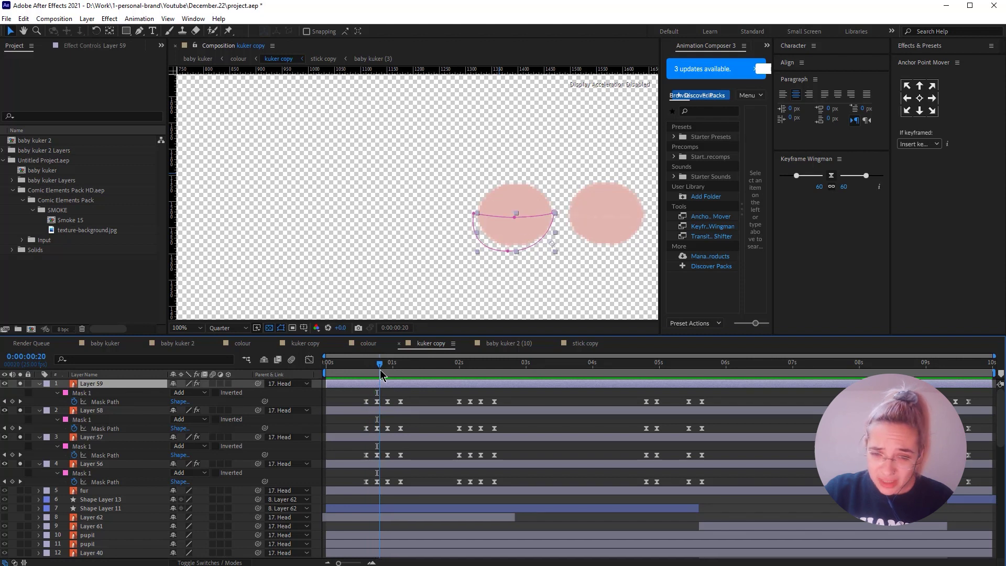
click(93, 411)
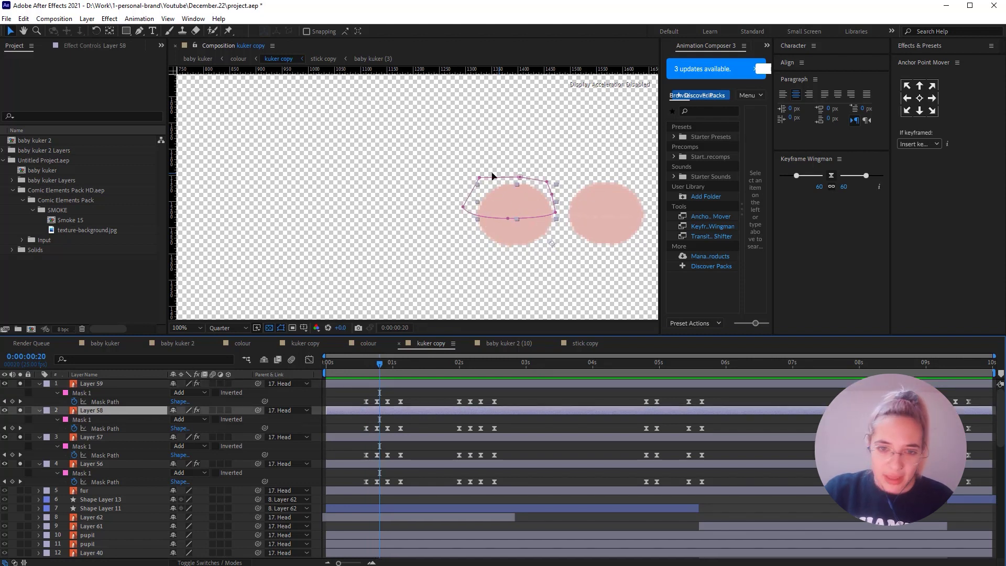
drag(469, 112, 526, 273)
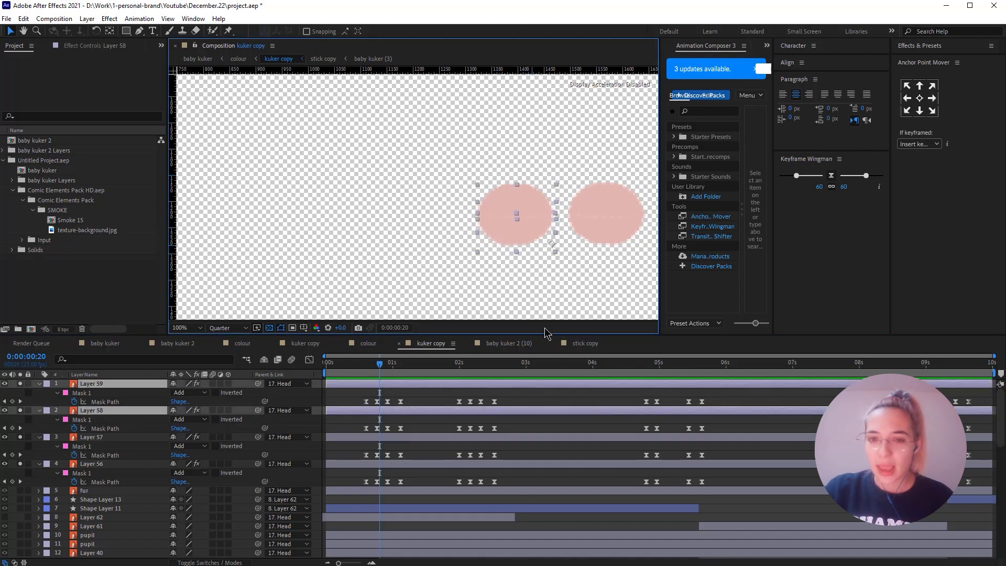
Jump through the eyelid mask keyframes to 0:00:01:03 and preview the blink from 0:00:00:09
key(k)
key(k)
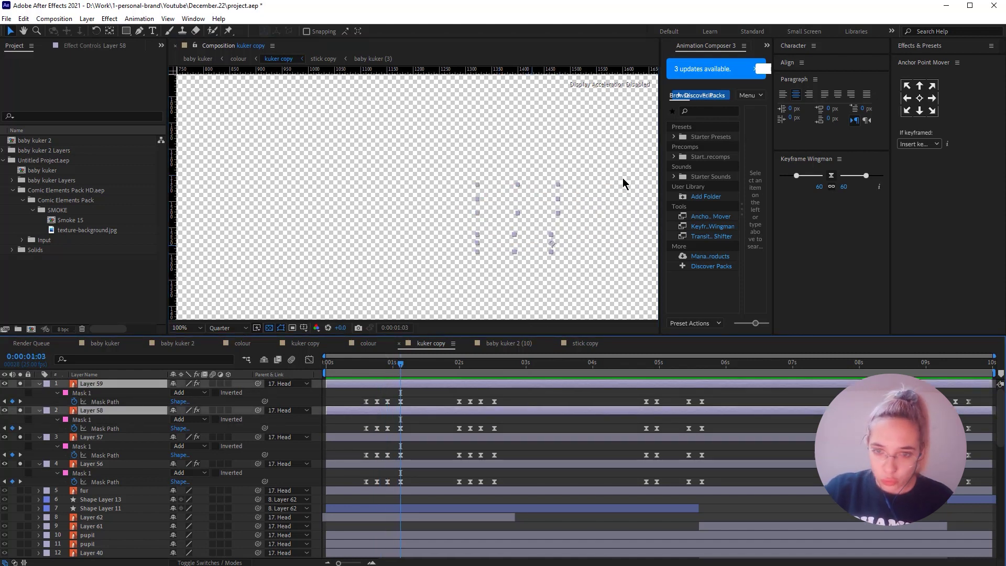
key(space)
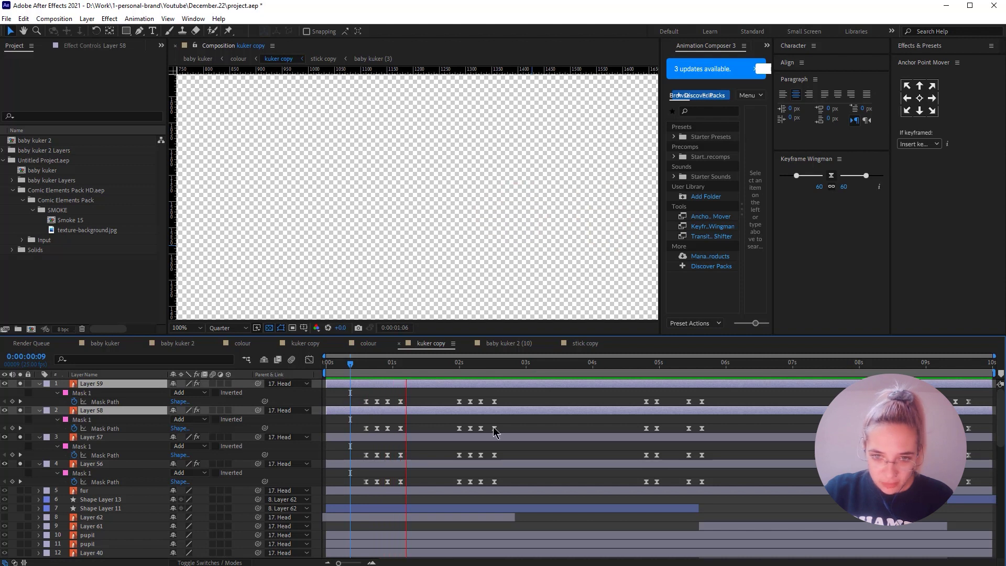
key(space)
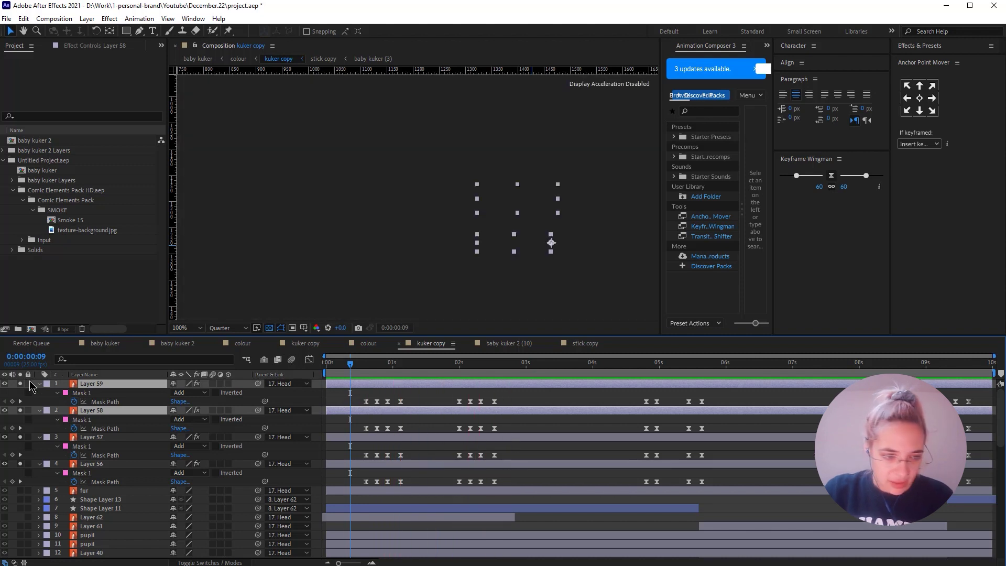
Turn off the solo on the four eyelid layers and check Layer 62 and the fur layer on the face
drag(28, 397, 30, 490)
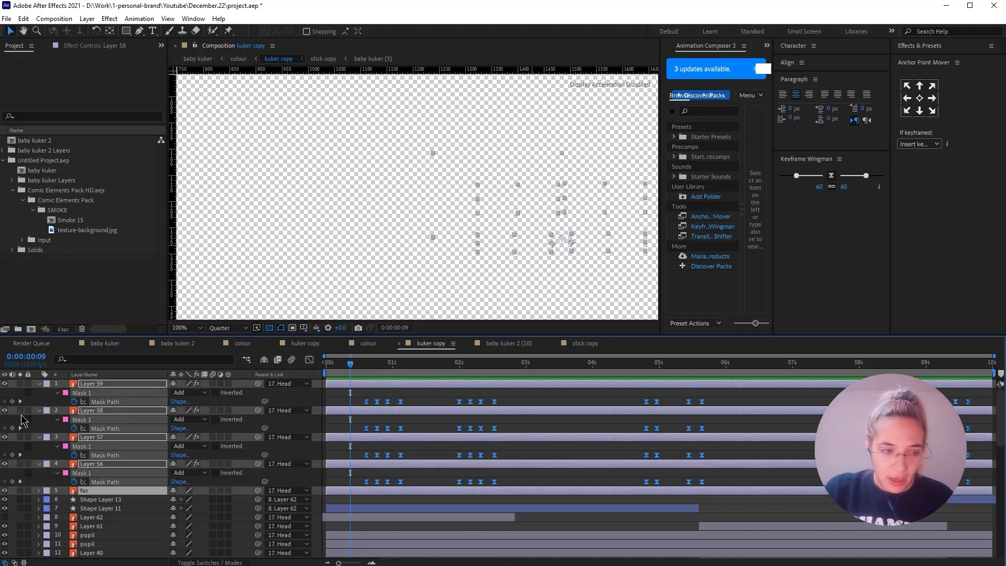
click(390, 526)
click(416, 519)
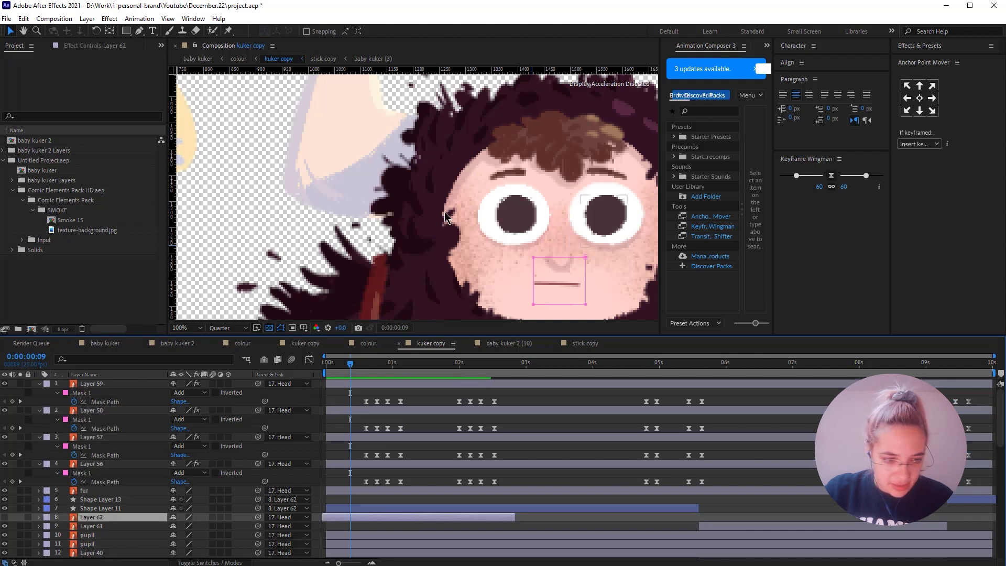
click(604, 220)
Select both pupil layers and reveal their Position keyframes
scroll(176, 440, down, 3)
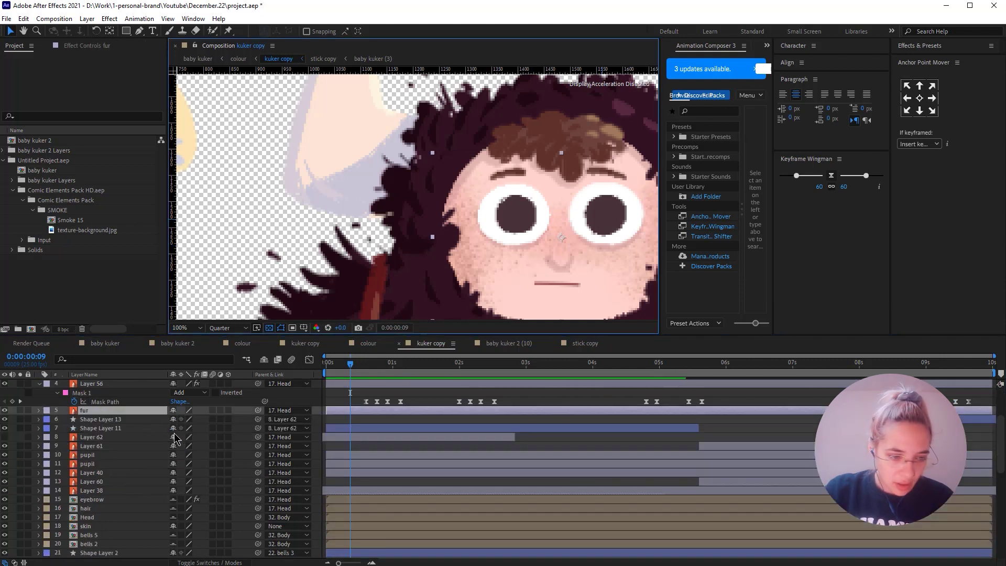
click(111, 464)
shift+click(111, 455)
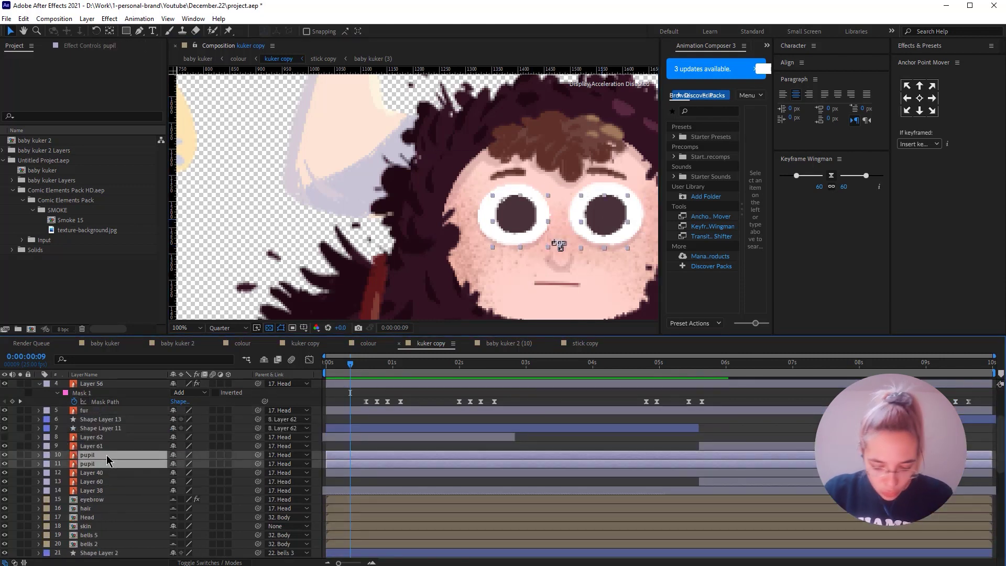
key(p)
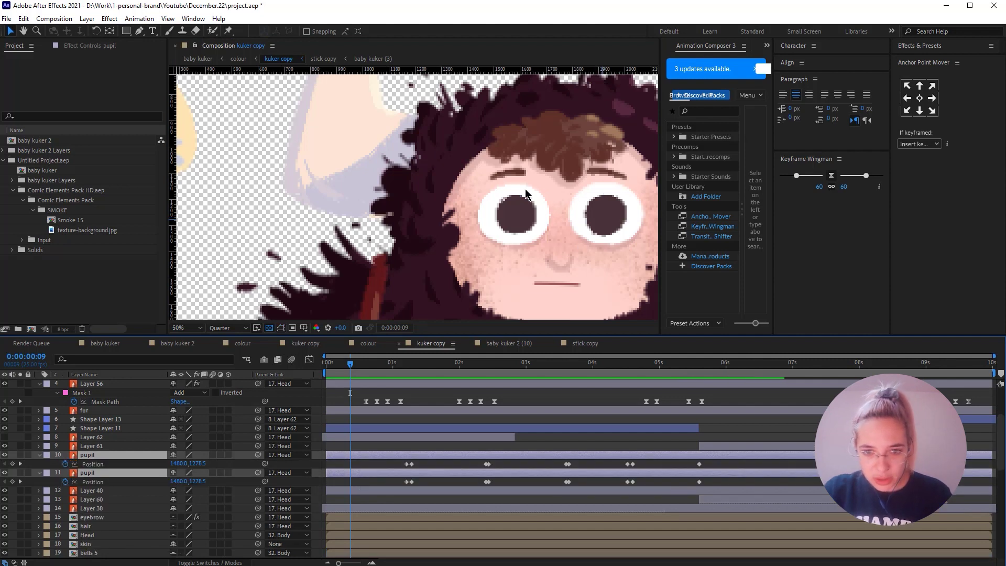
View the head at 50% and scrub from 0:00:01:05 to 0:00:02:11 to check the pupils' Position keyframes
scroll(525, 189, down, 2)
click(408, 367)
drag(410, 370, 408, 367)
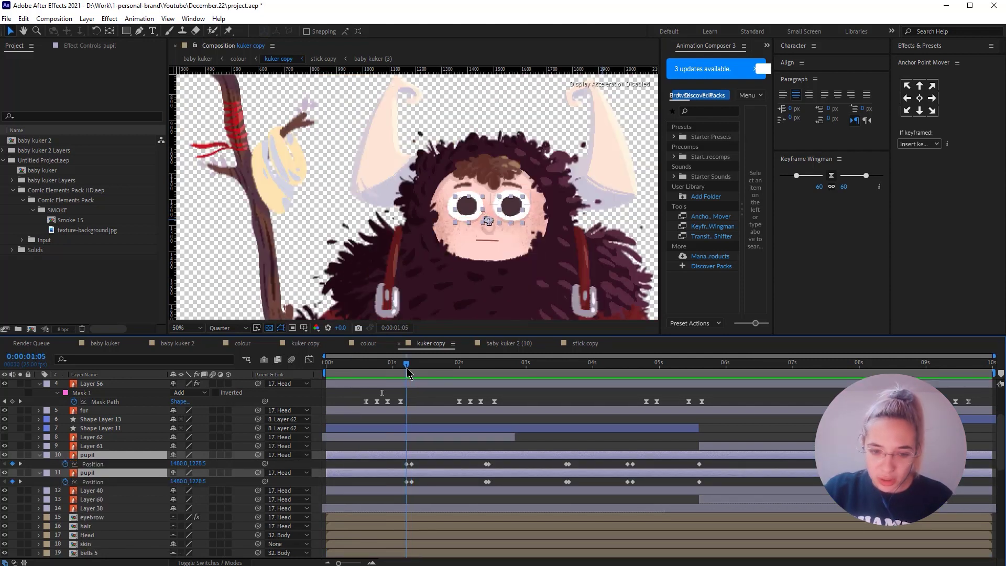
click(413, 372)
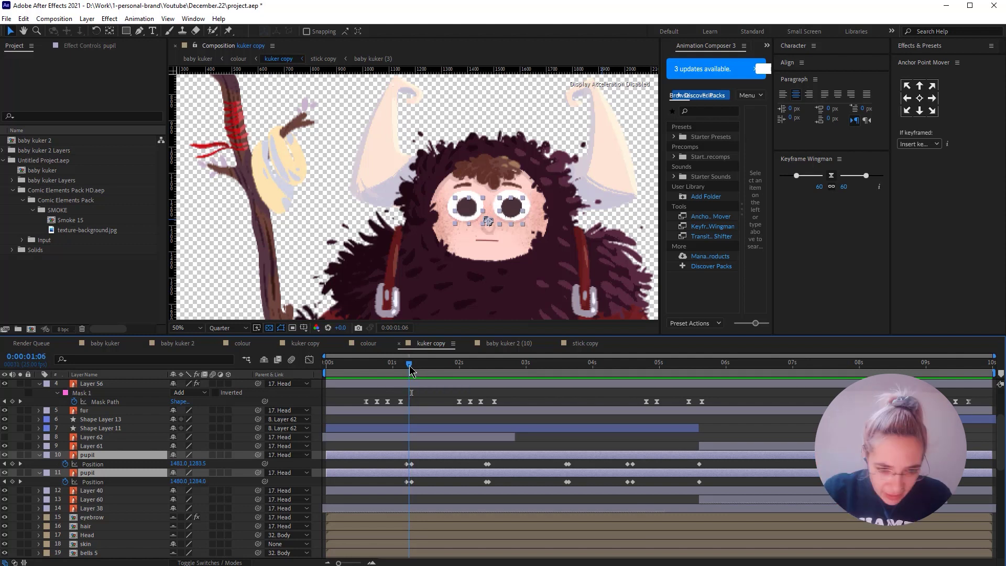
drag(412, 371, 490, 370)
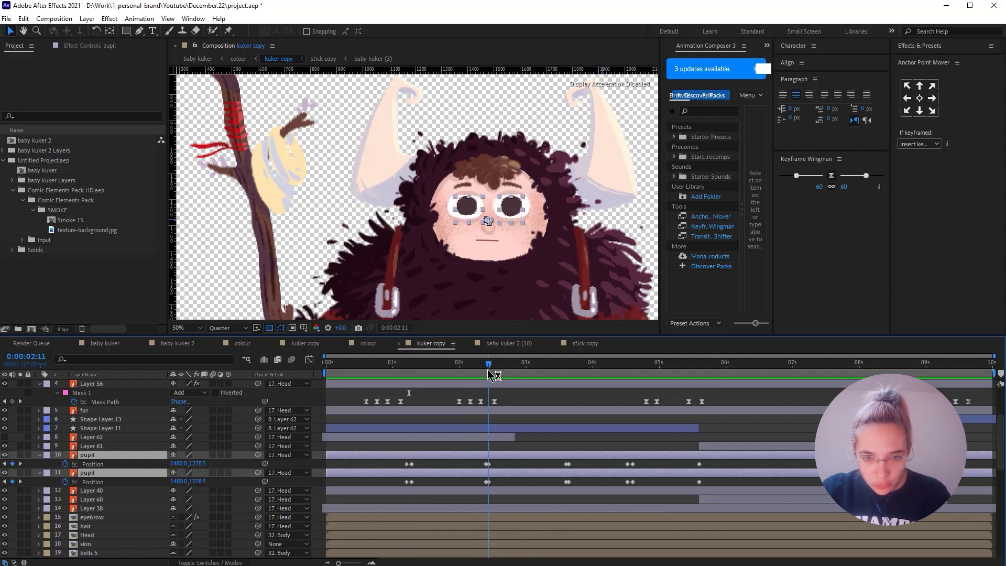
Check the pupils' Position keyframes at 0:00:03:02 and 0:00:03:13, and preview the eye movement from there
key(equal)
click(775, 365)
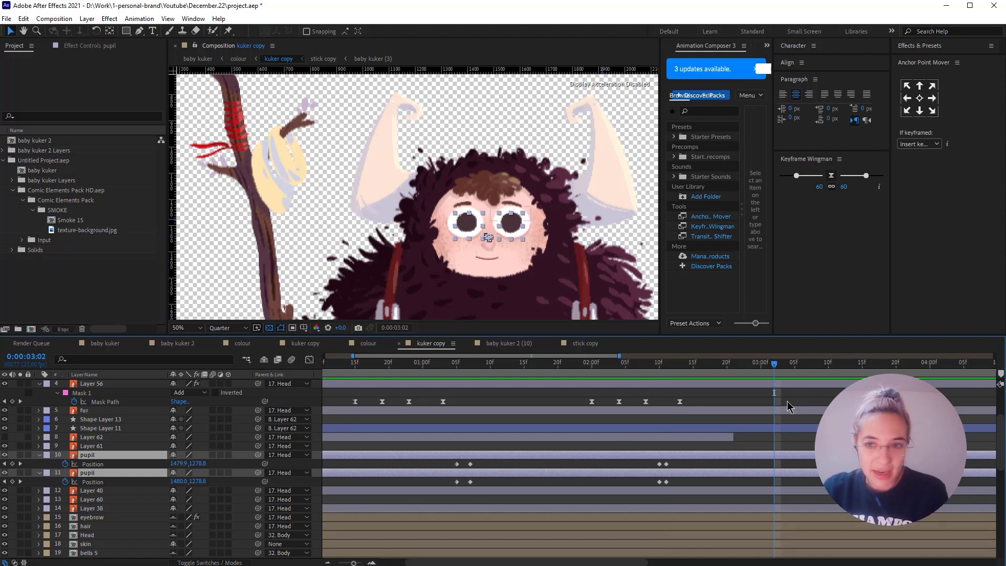
drag(354, 563, 349, 564)
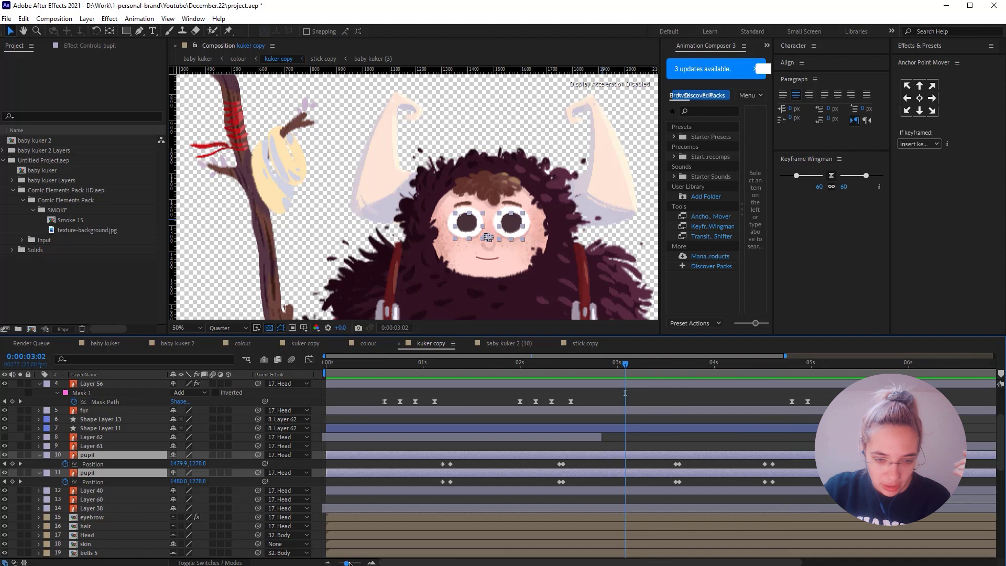
click(678, 362)
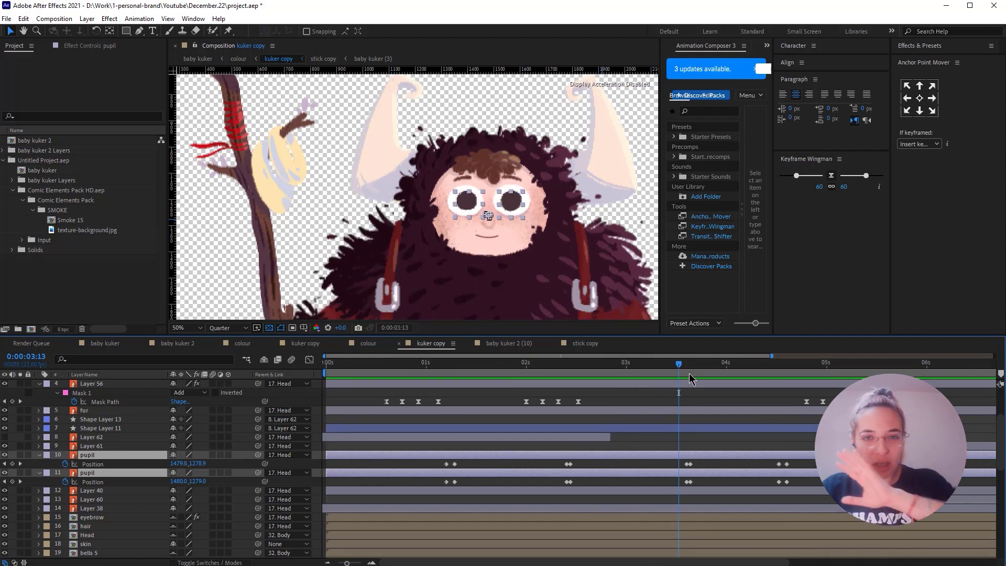
click(686, 373)
key(space)
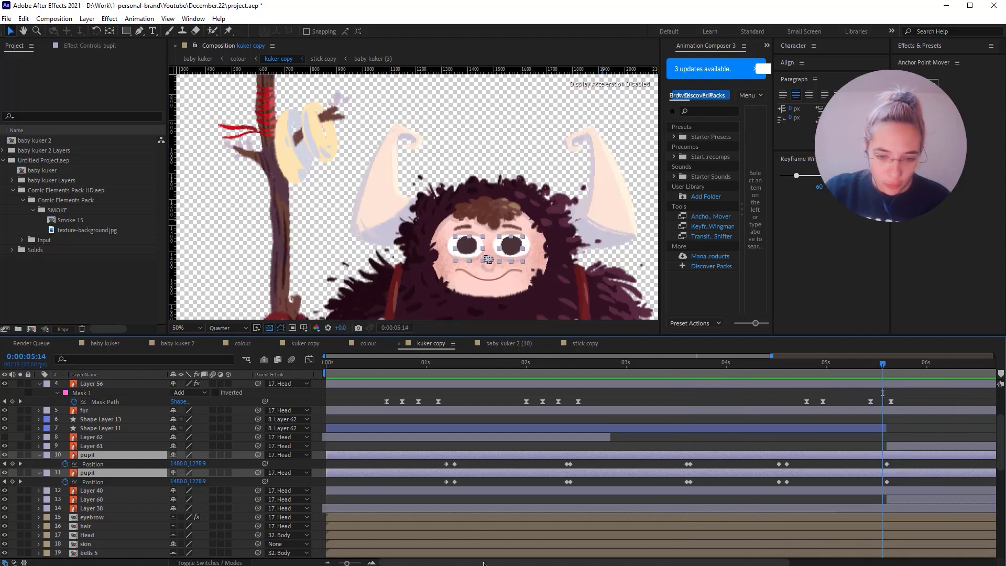
Select the mouth's Shape Layer 11 and examine at 100% how the mouth changes between 0:00:05:07 and 0:00:05:15
click(855, 375)
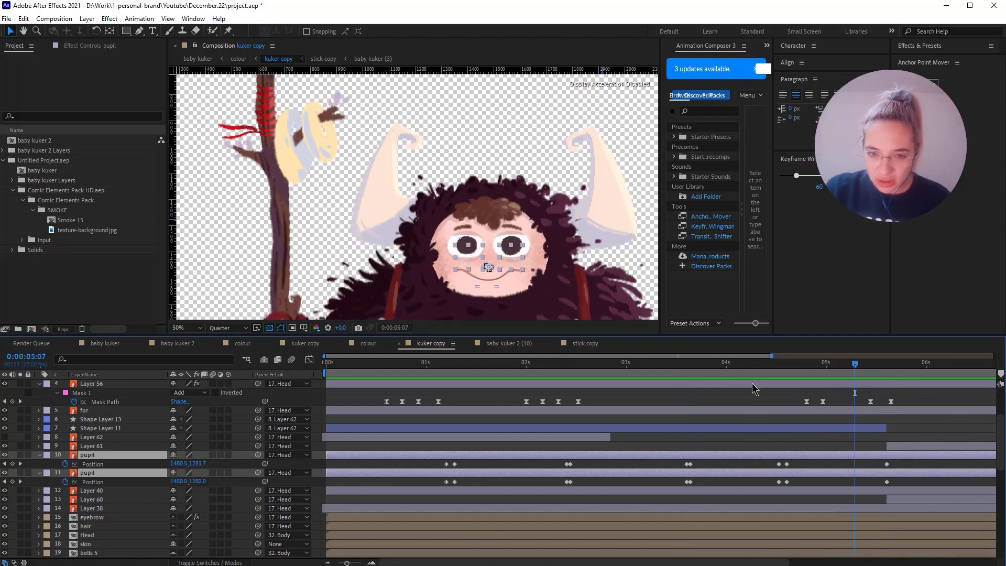
click(487, 269)
scroll(487, 252, up, 2)
drag(540, 243, 343, 186)
click(875, 367)
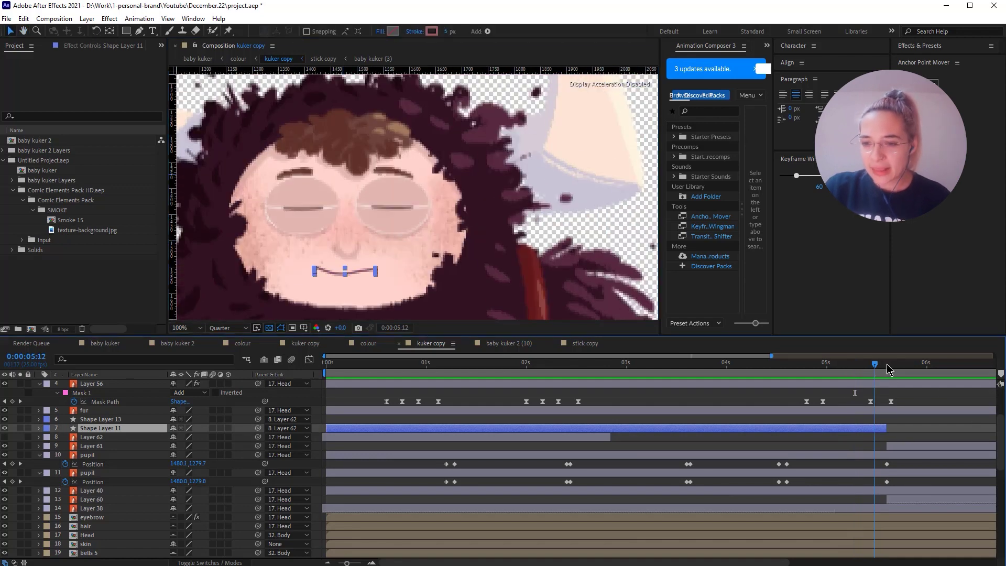
click(887, 370)
click(883, 370)
click(888, 371)
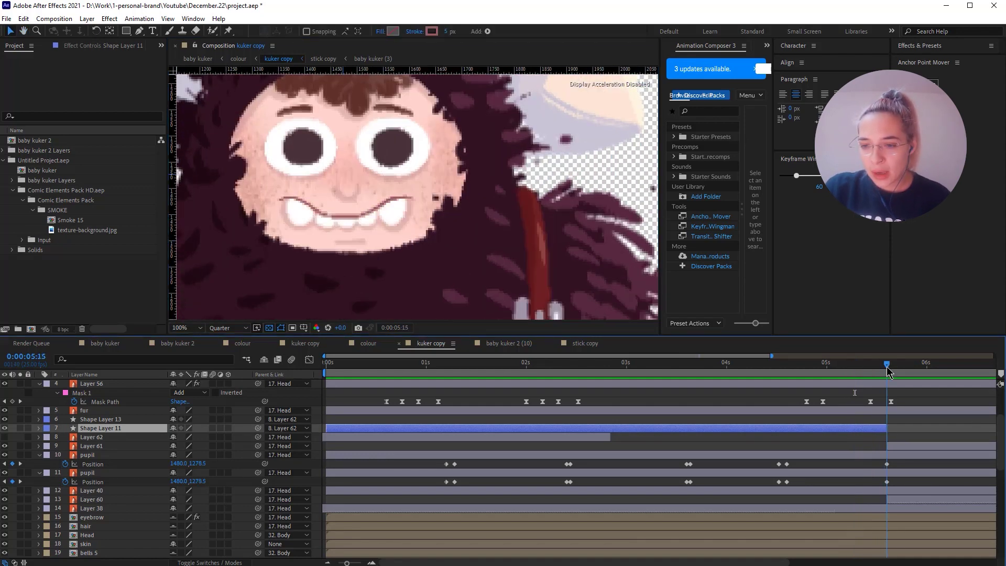
drag(888, 372, 891, 371)
Select the toothy mouth on Layer 61 and follow it through to its end near 0:00:09:06
click(937, 447)
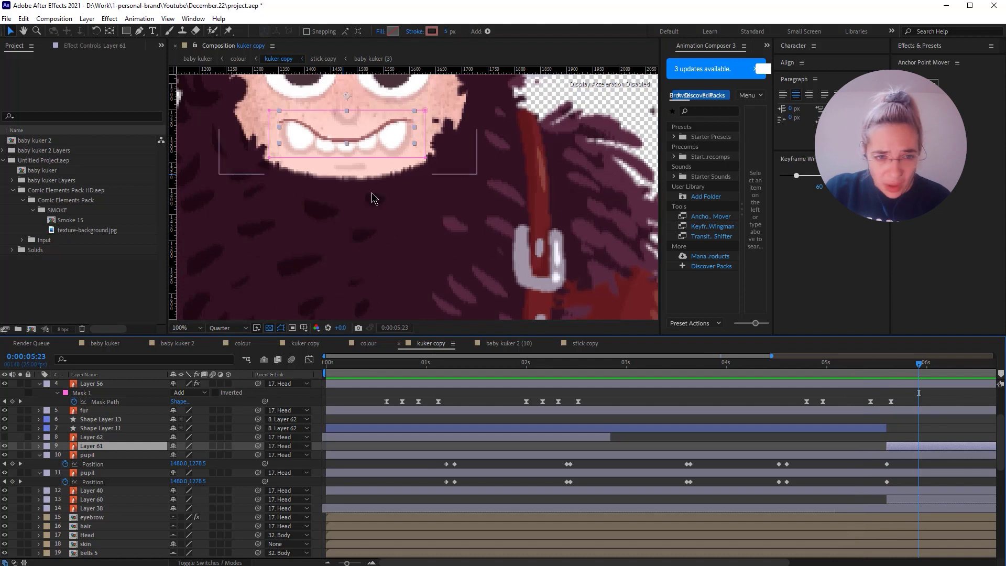
drag(570, 561, 776, 562)
click(924, 363)
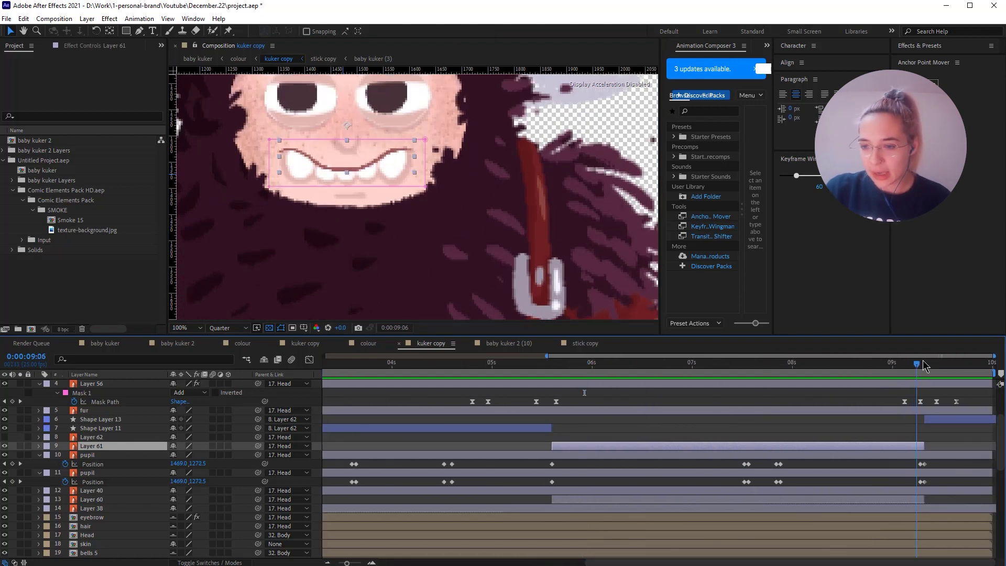
Reveal the Path keyframes of Shape Layer 13 and check the first one at 0:00:09:04
drag(1001, 378, 918, 411)
key(comma)
click(928, 419)
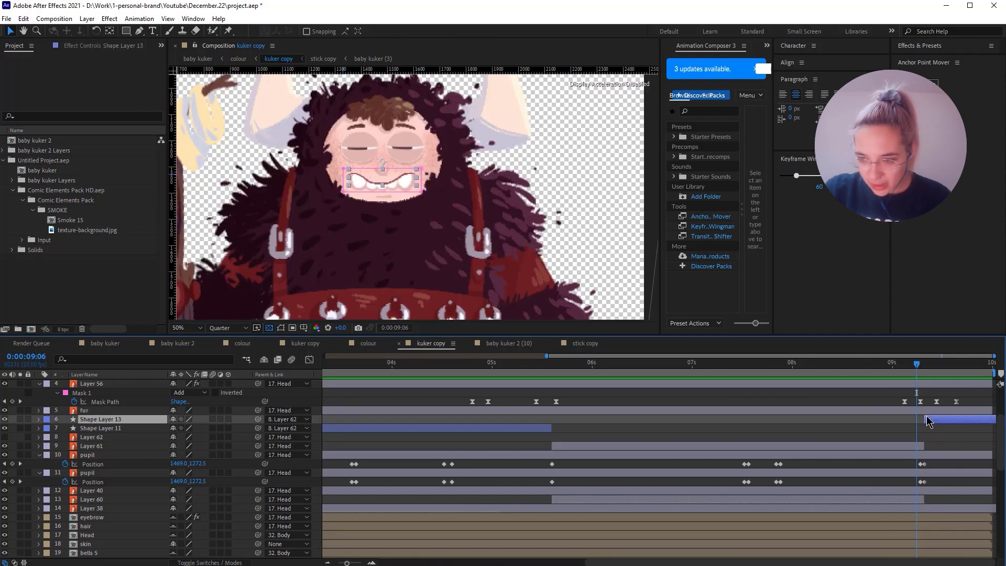
key(u)
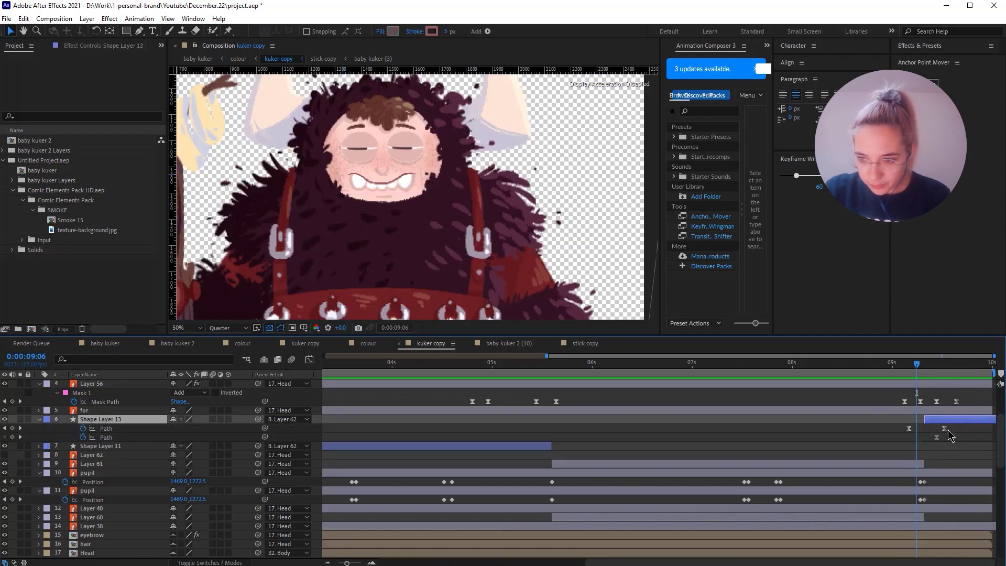
click(909, 367)
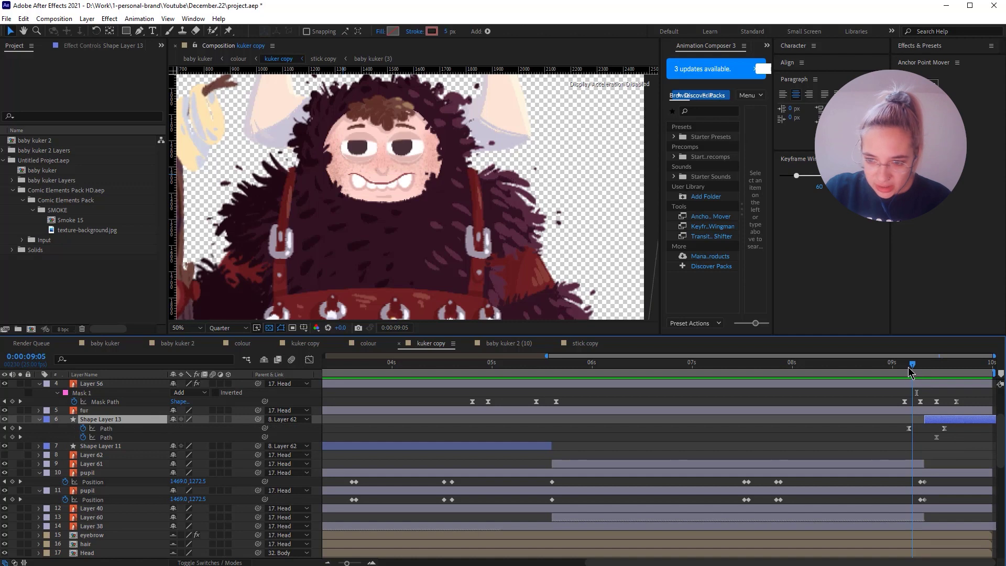
click(105, 438)
click(911, 447)
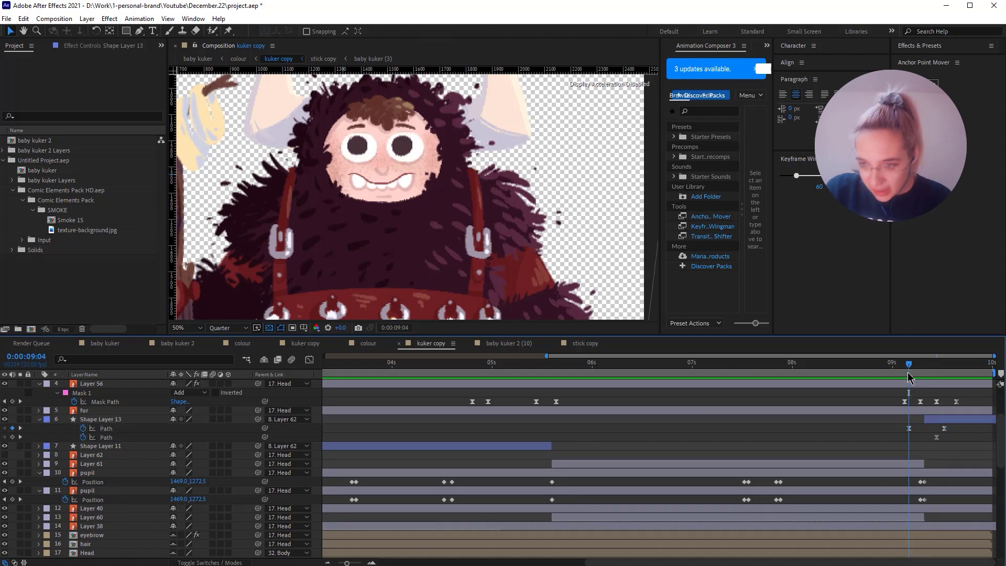
Try starting Shape Layer 13 earlier at 0:00:09:04, check the mouth up to 0:00:09:19, and undo the trim
click(931, 420)
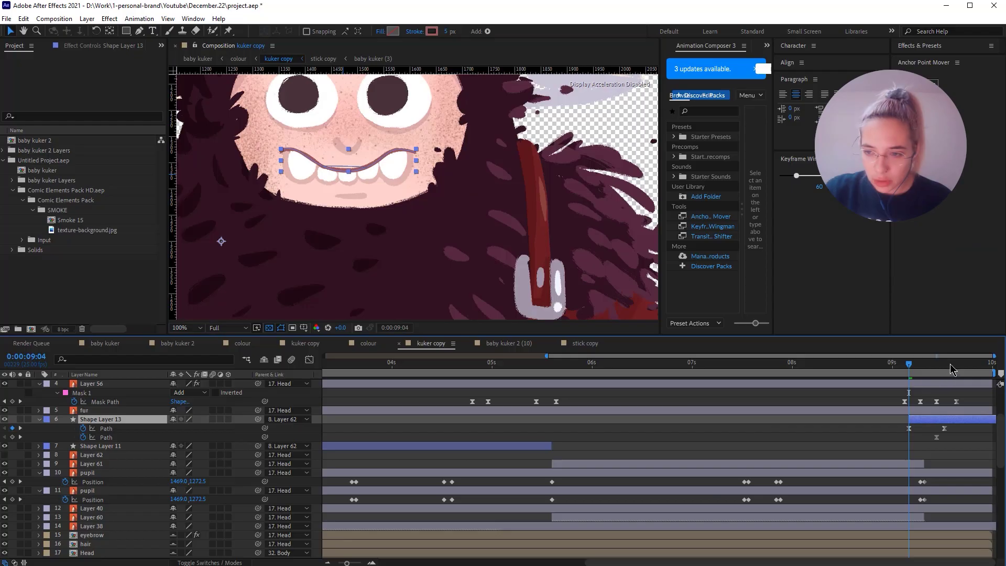
drag(950, 365, 968, 364)
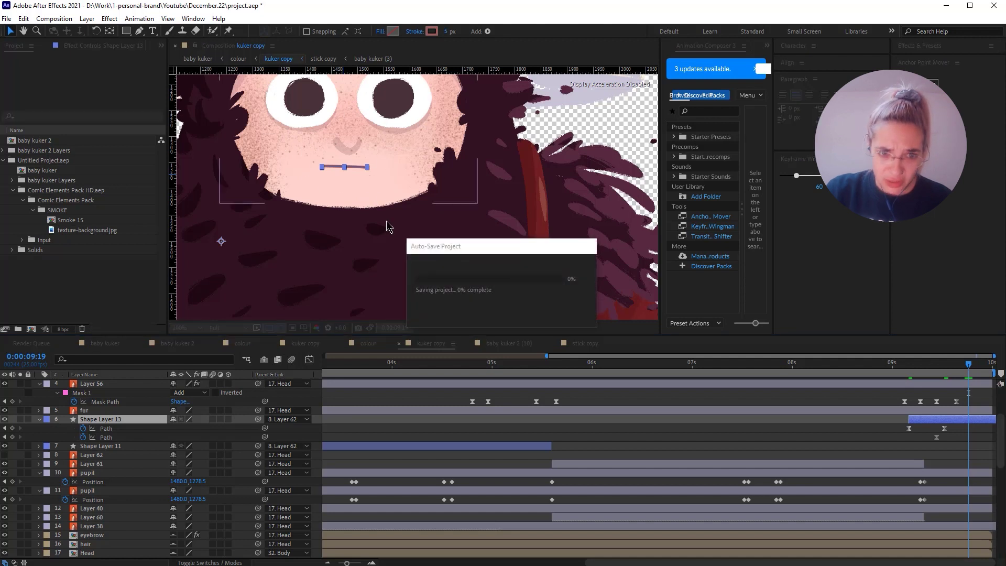
click(909, 367)
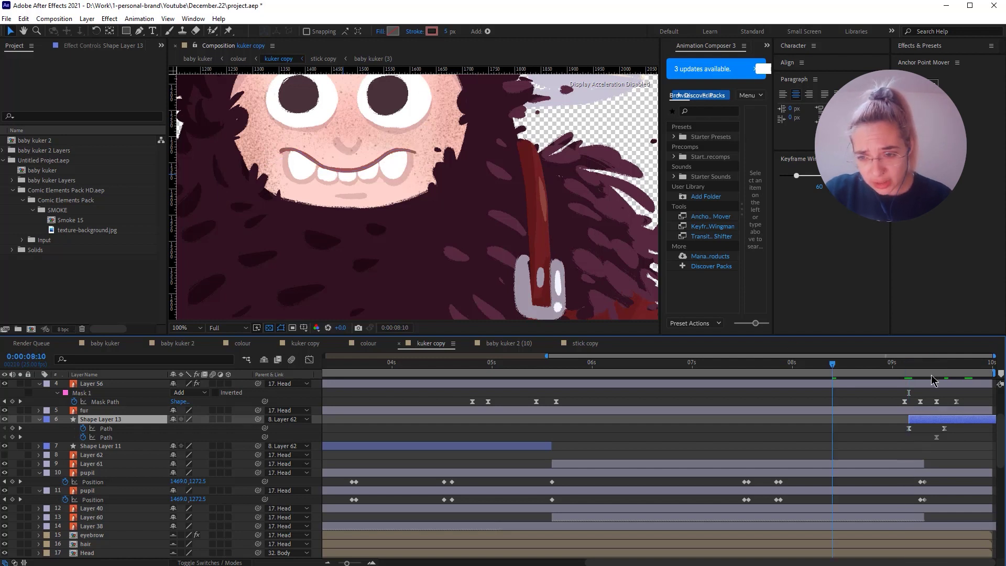
click(917, 376)
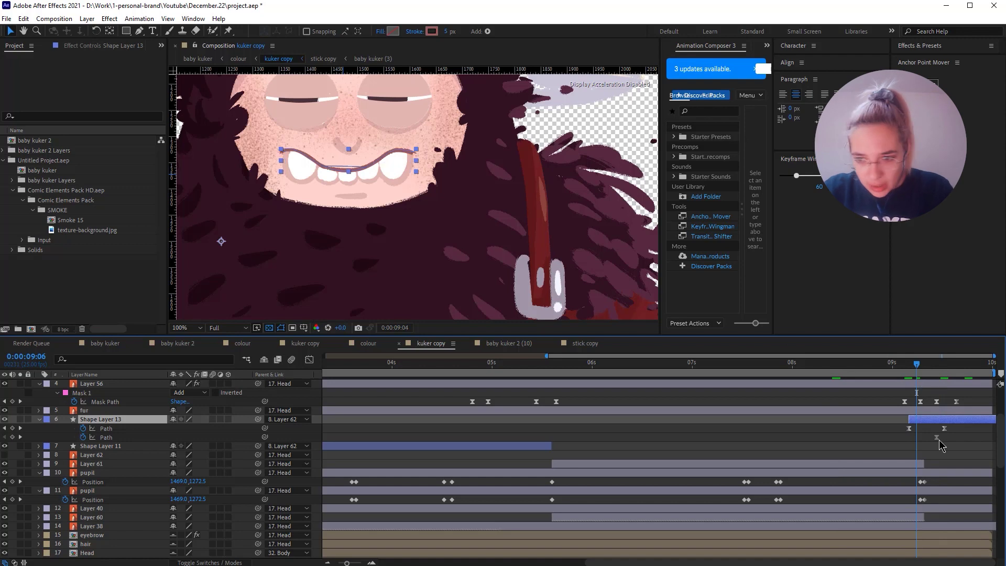
key(ctrl+z)
key(ctrl+alt+shift+j)
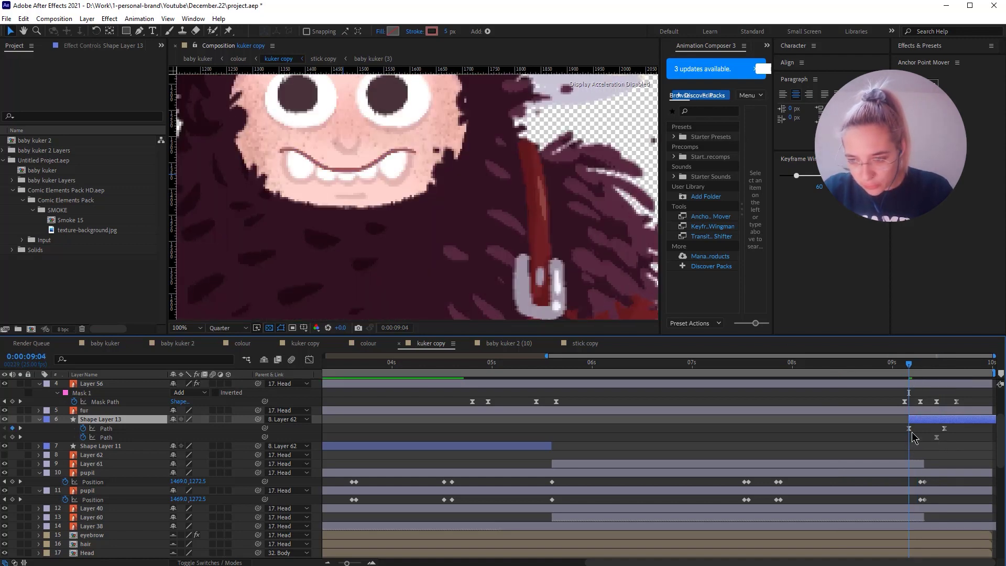
Set the work area to start at 0:00:09:01 and preview the mouth change during the blink
drag(916, 372, 897, 384)
click(943, 447)
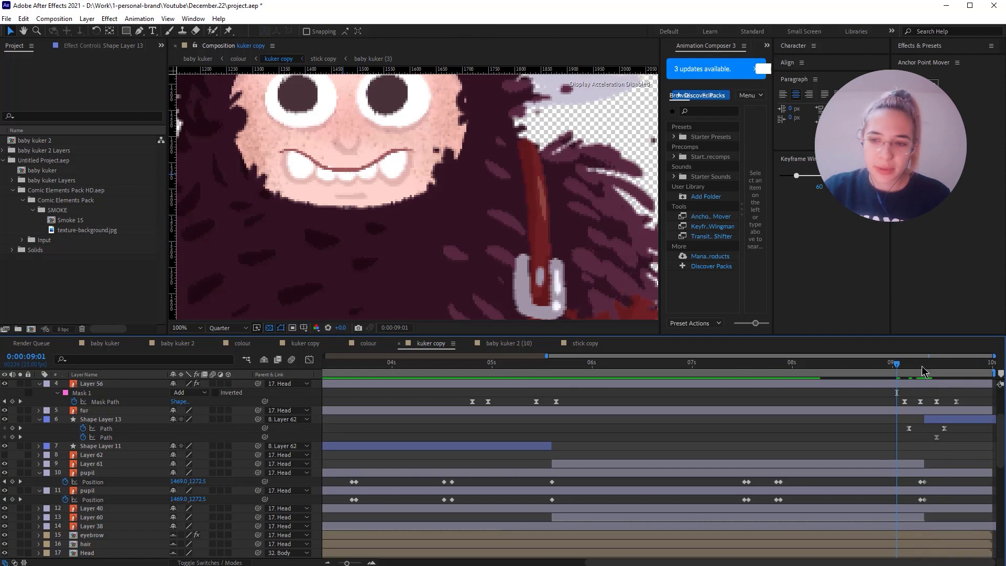
key(b)
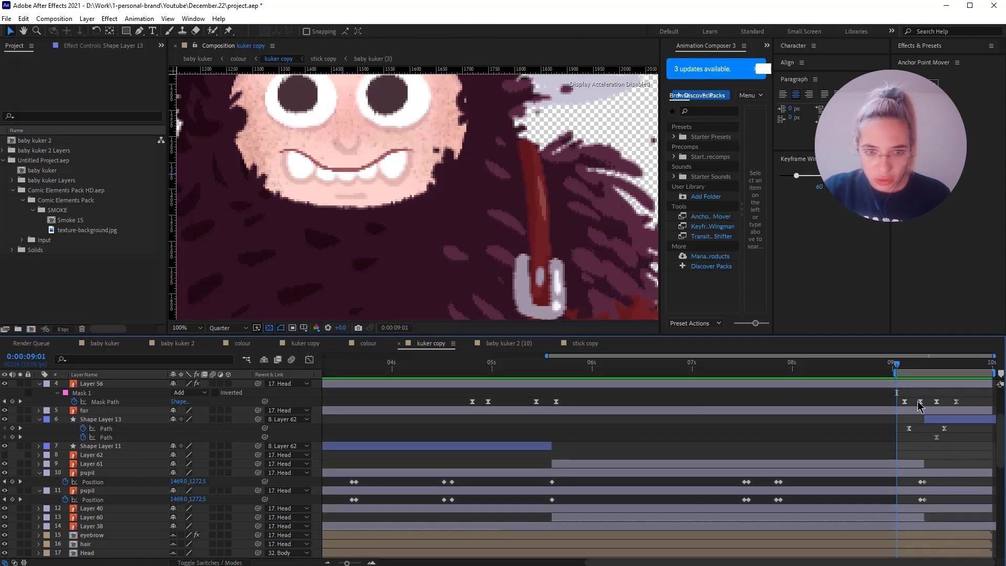
key(space)
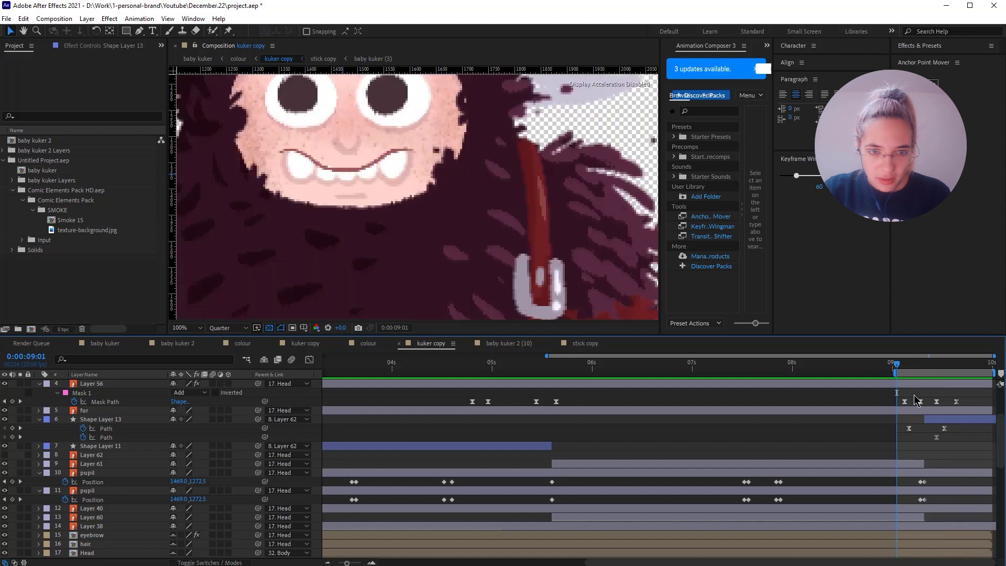
key(space)
key(space)
key(space)
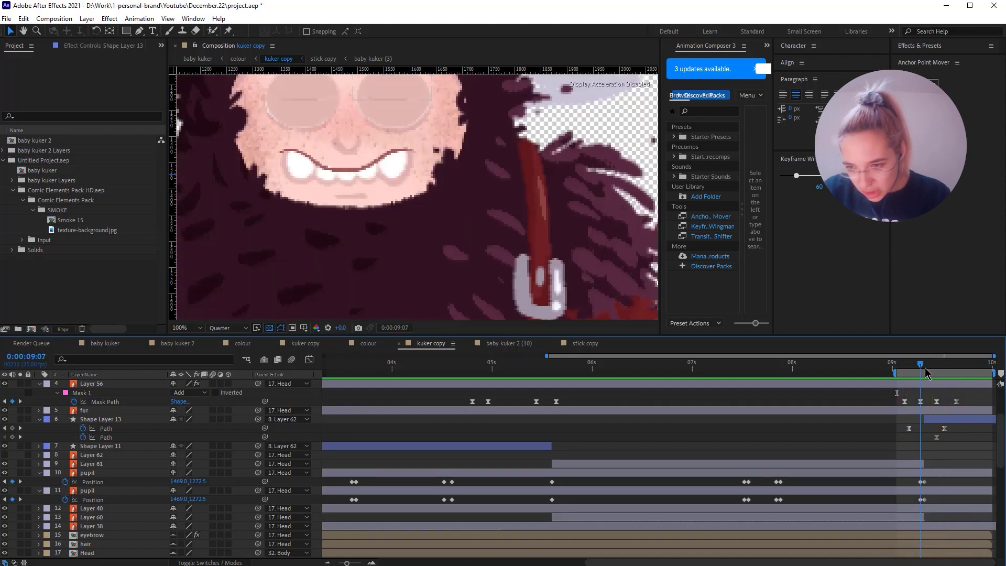
Select Shape Layer 13 and compare the mouth at 0:00:09:01 and 0:00:09:08
click(971, 422)
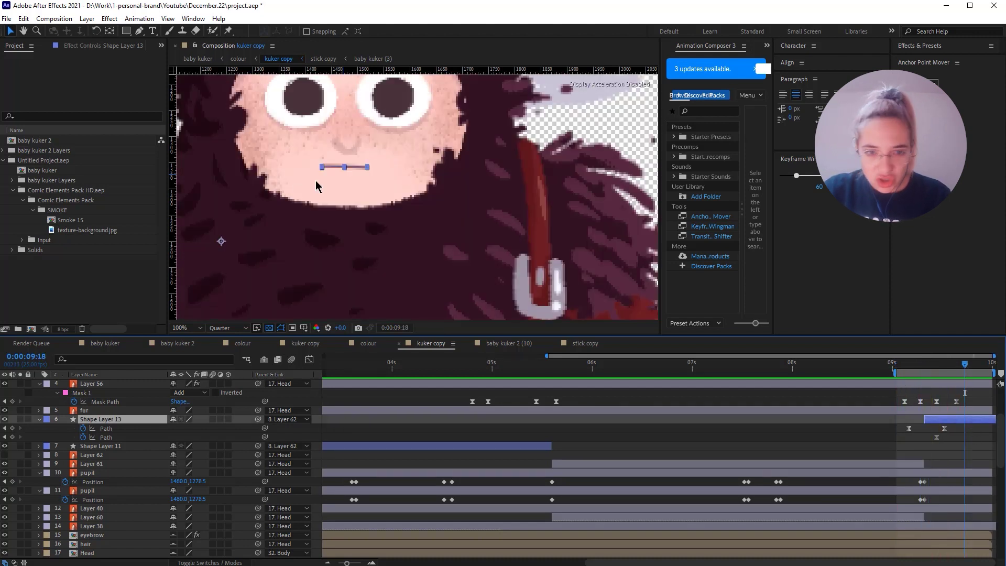
click(897, 366)
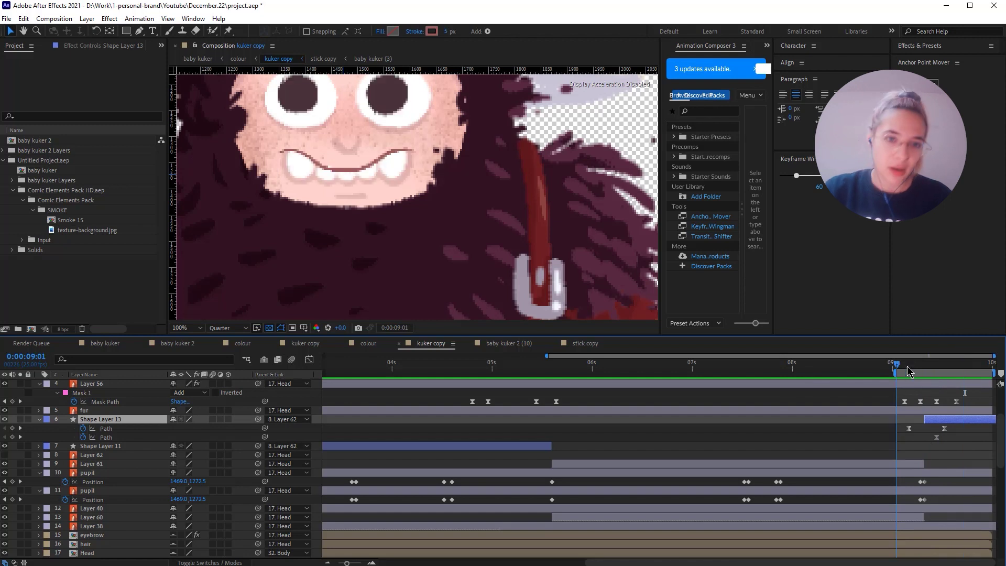
click(925, 368)
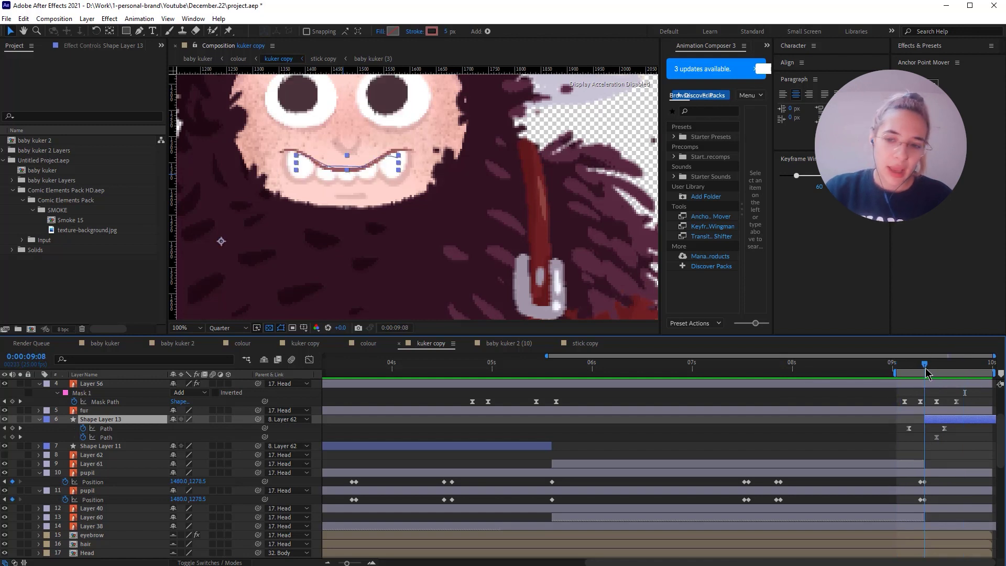
Try deleting the first Path keyframe of Shape Layer 13, preview the mouth, and undo the deletion
click(910, 429)
key(Delete)
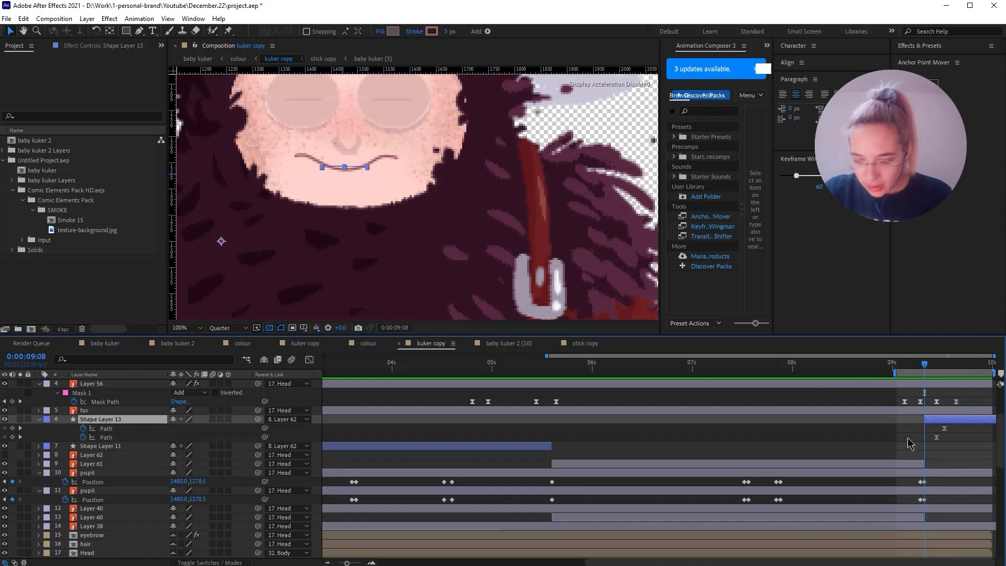
key(space)
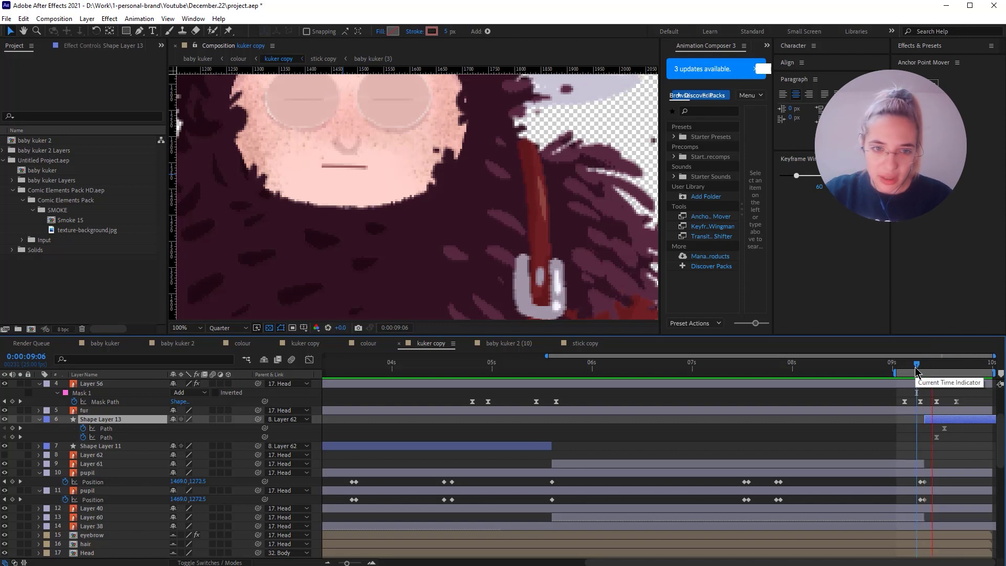
key(space)
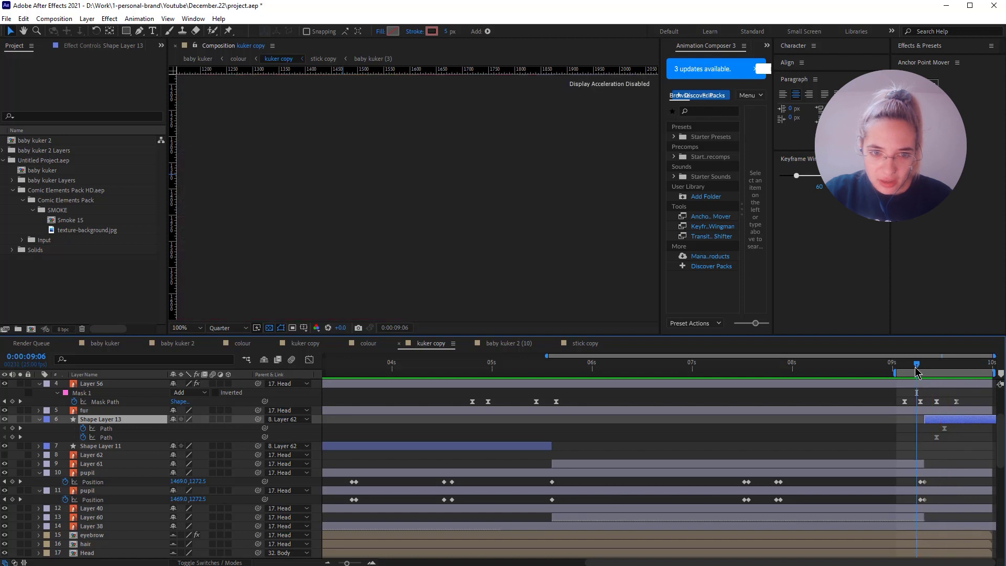
key(ctrl+z)
View the character at 50% and preview the mouth change around 0:00:09:06
click(916, 367)
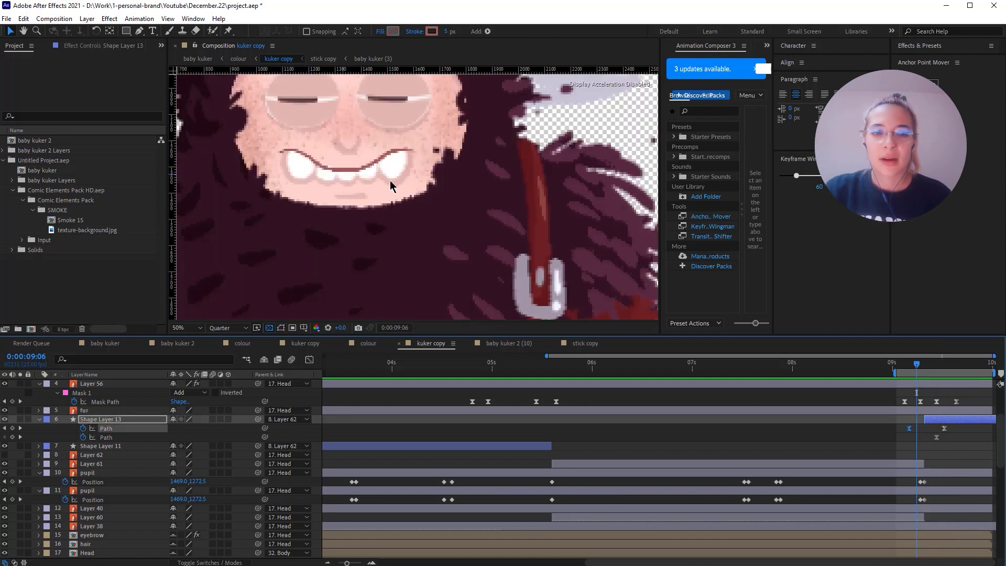
scroll(390, 180, down, 2)
key(space)
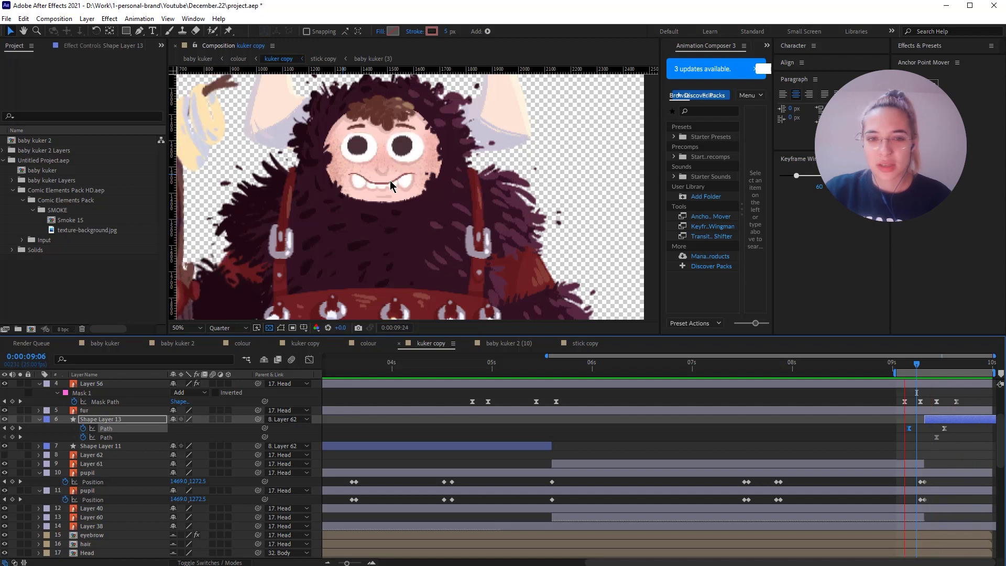
Solo all head layers from Layer 59 through Head and preview the isolated face from 0:00:00:00
scroll(851, 468, down, 1)
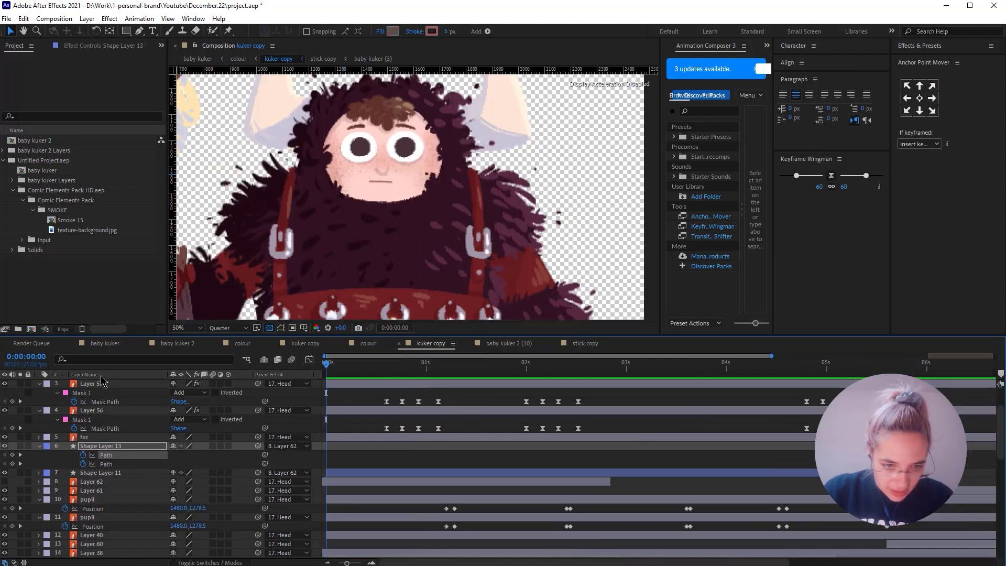
key(Home)
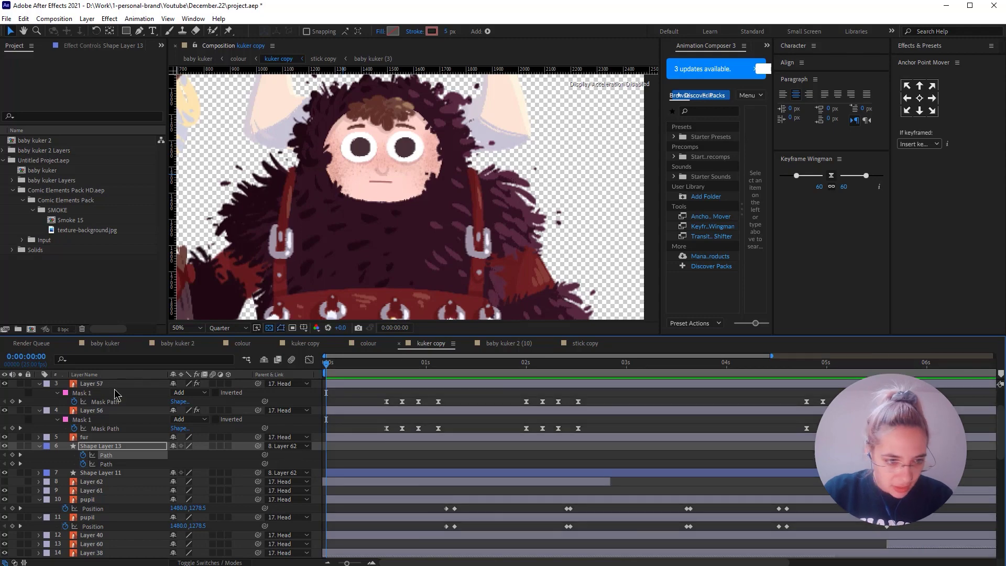
click(92, 383)
scroll(100, 390, up, 2)
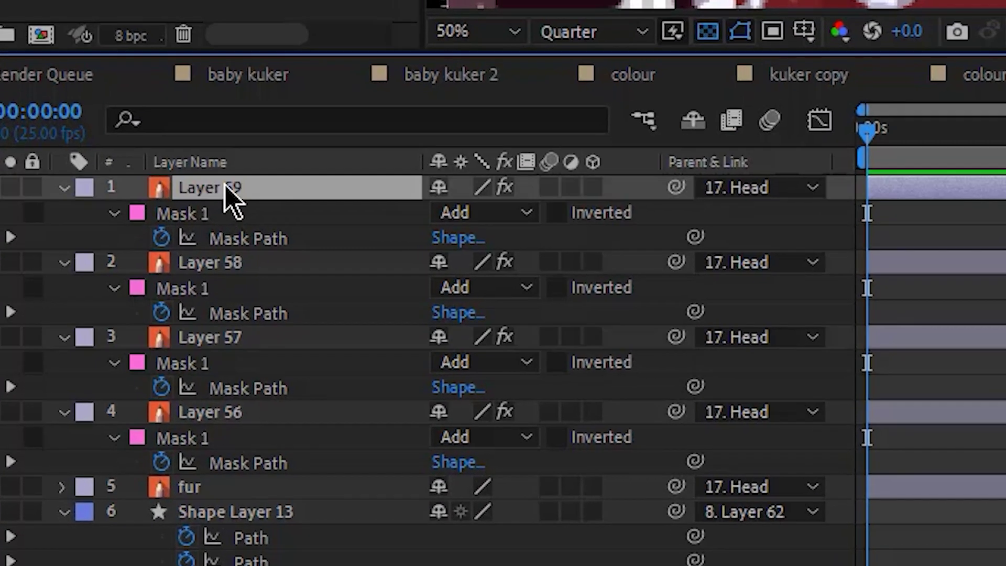
scroll(127, 477, down, 8)
shift+click(207, 289)
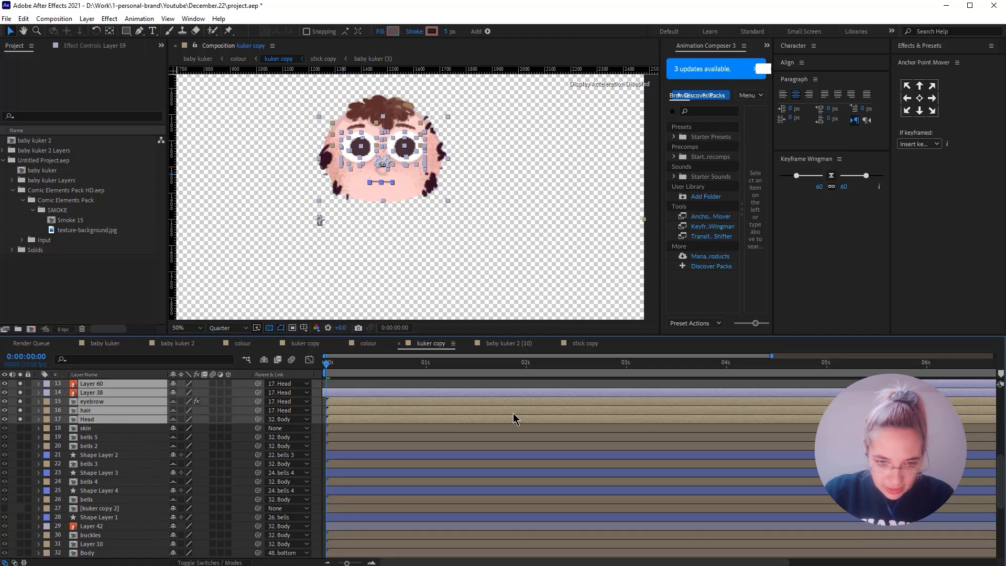
scroll(513, 413, down, 8)
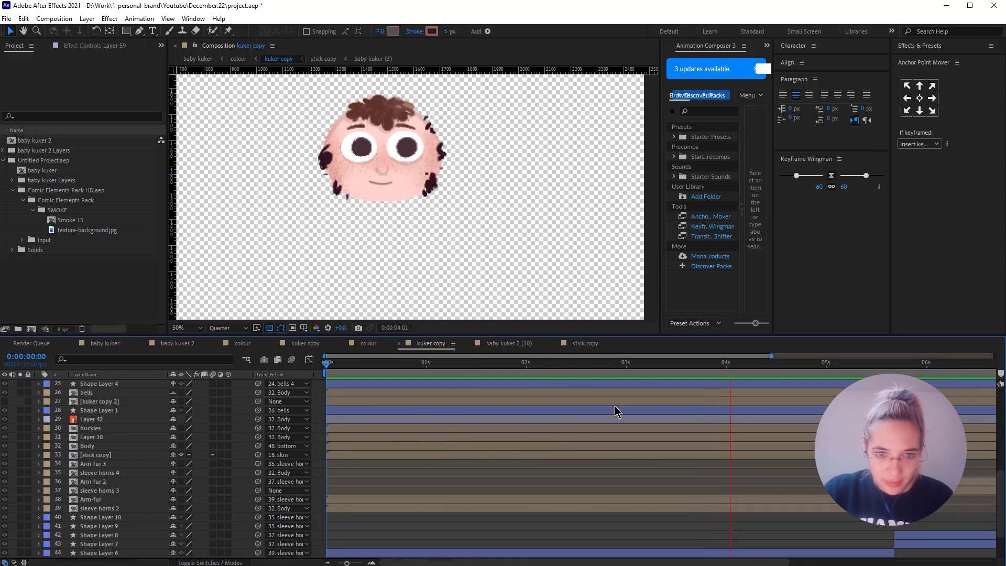
Preview the isolated head from 0:00:03:03, view the full timeline, set the time to 0:00:02:15, and end the head layers' solo
click(638, 362)
key(space)
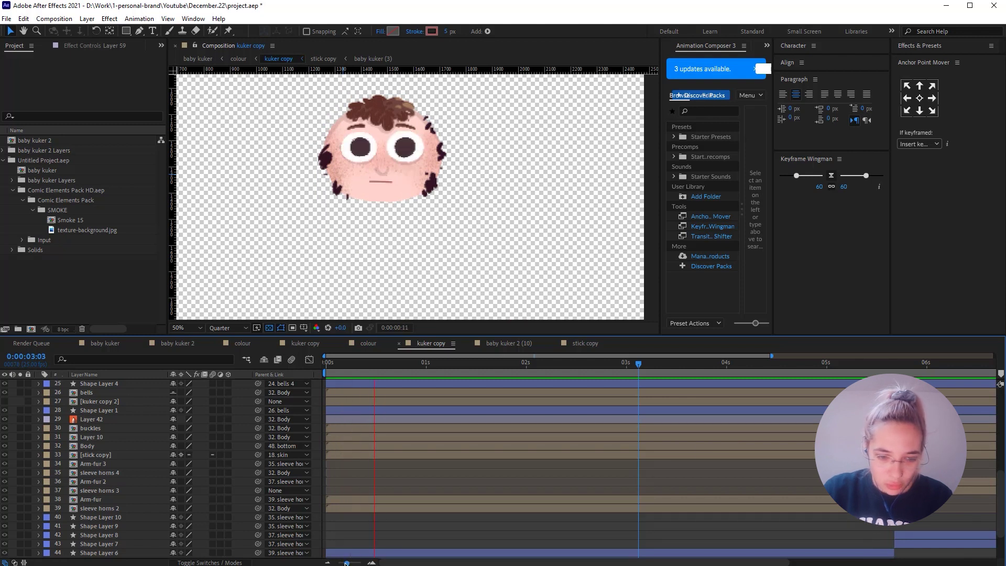
click(328, 563)
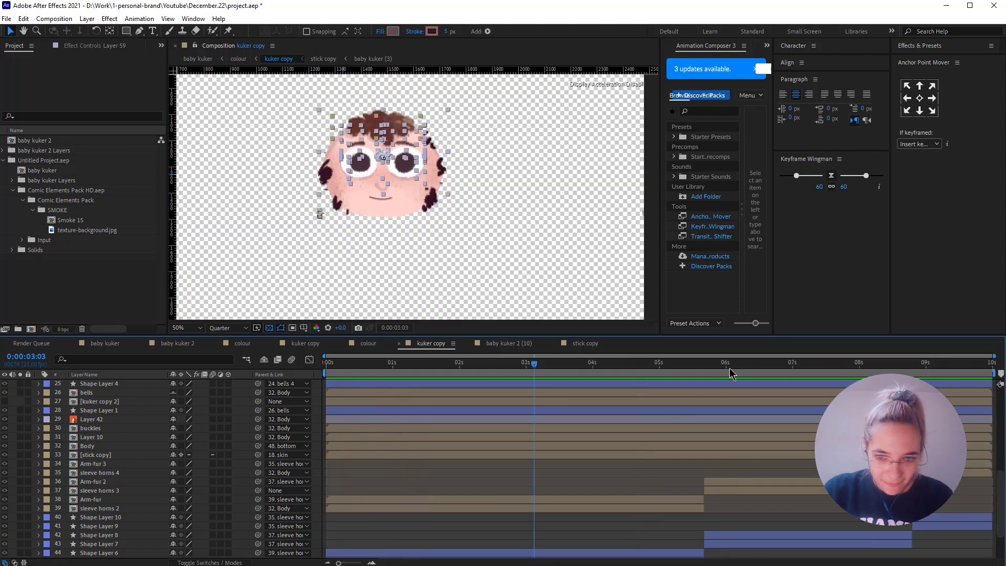
click(499, 376)
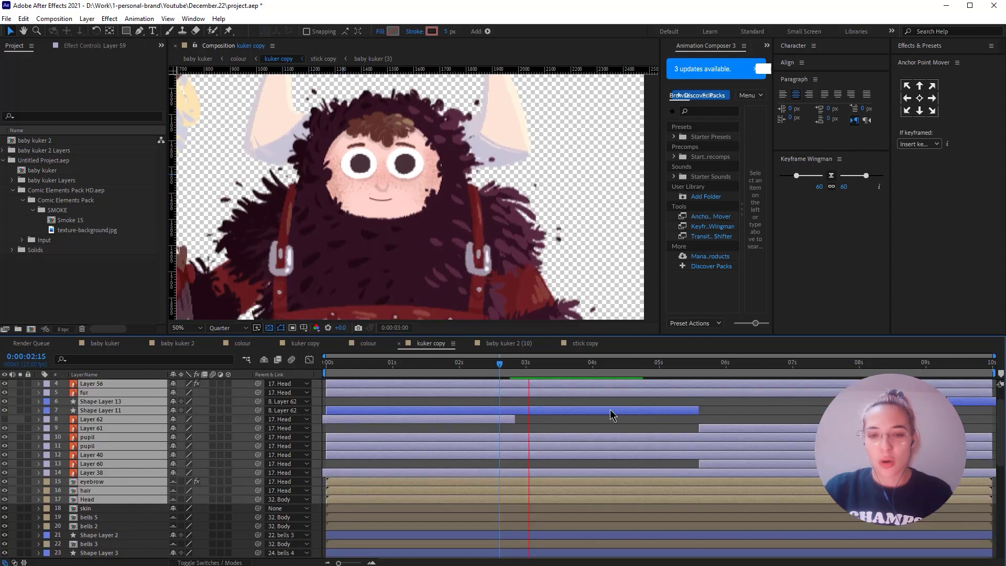
key(space)
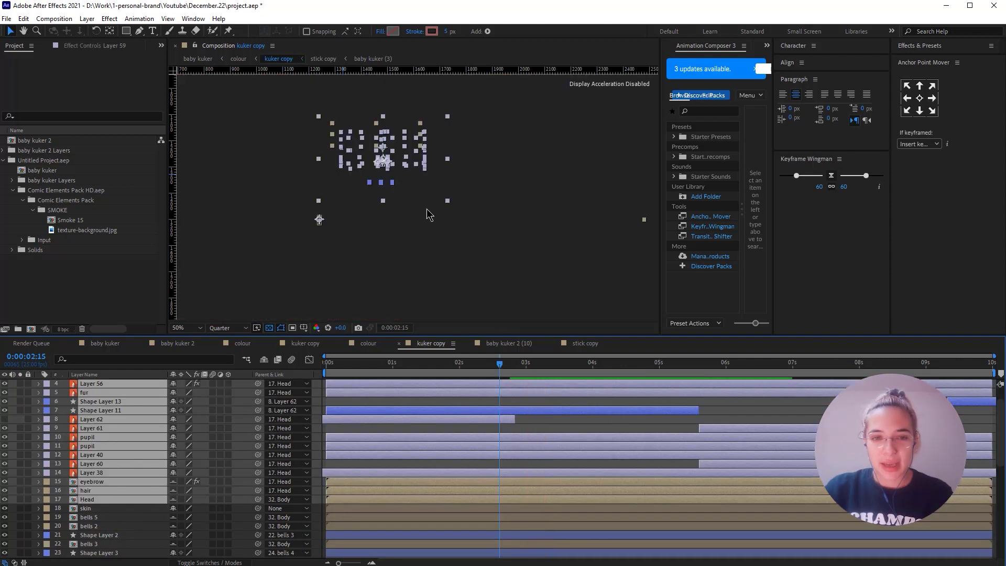
click(565, 431)
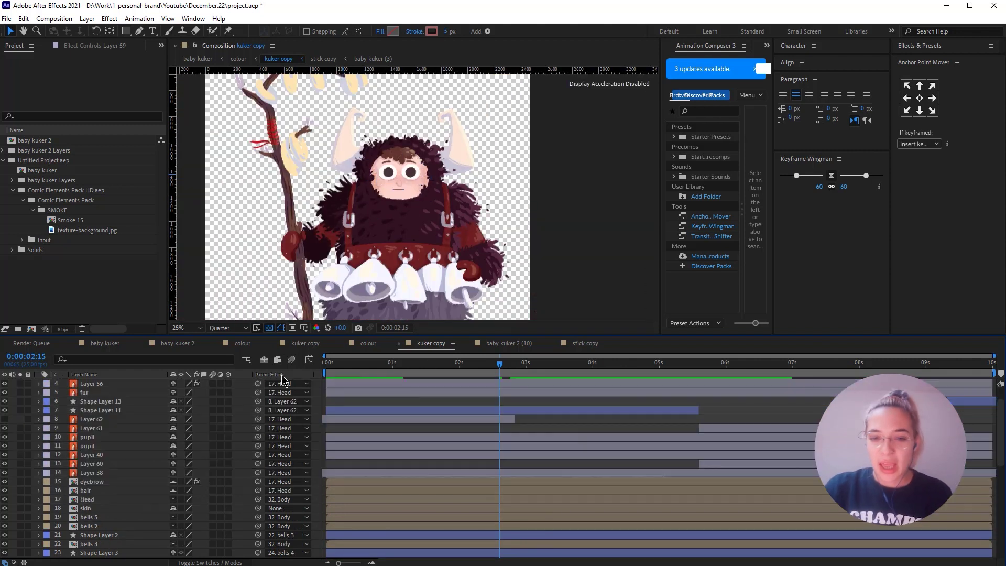
Open the baby kuker composition and solo White Solid 3
click(114, 344)
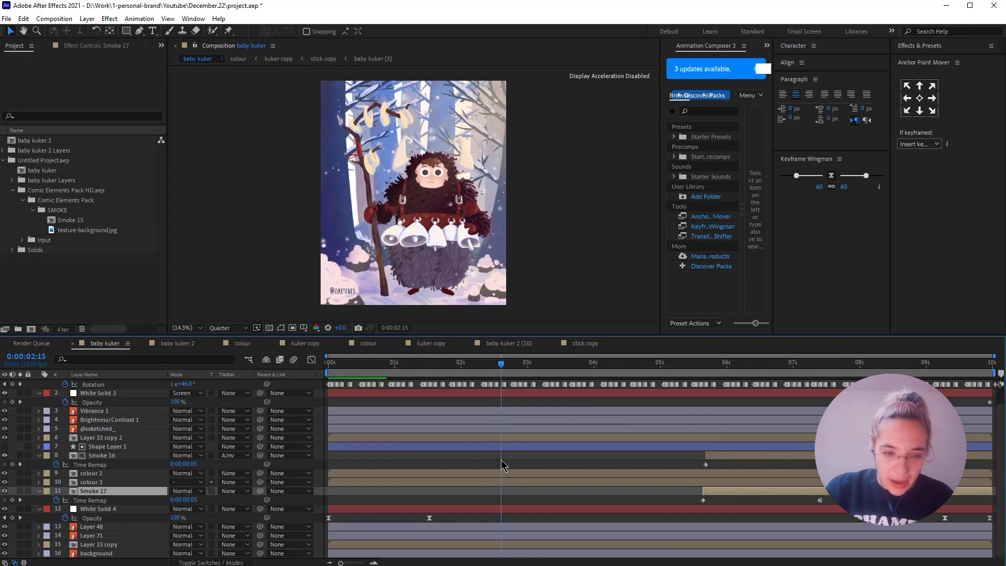
scroll(501, 465, up, 1)
click(111, 440)
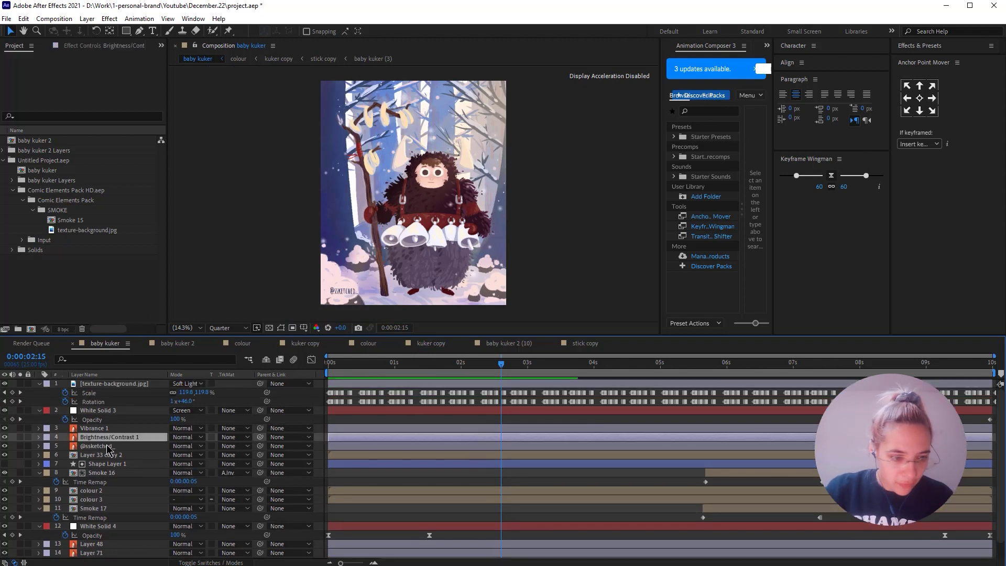
click(124, 446)
click(90, 411)
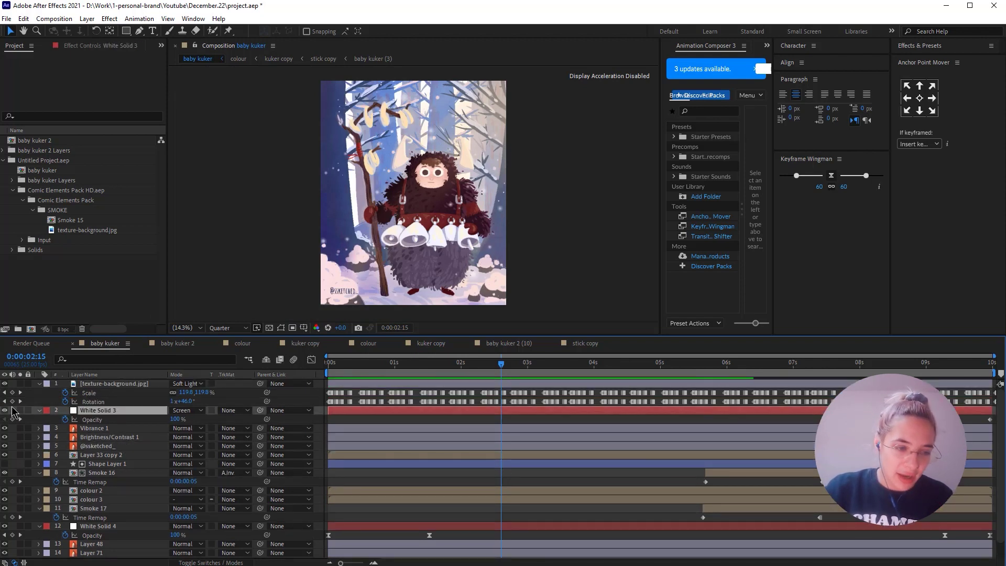
click(20, 411)
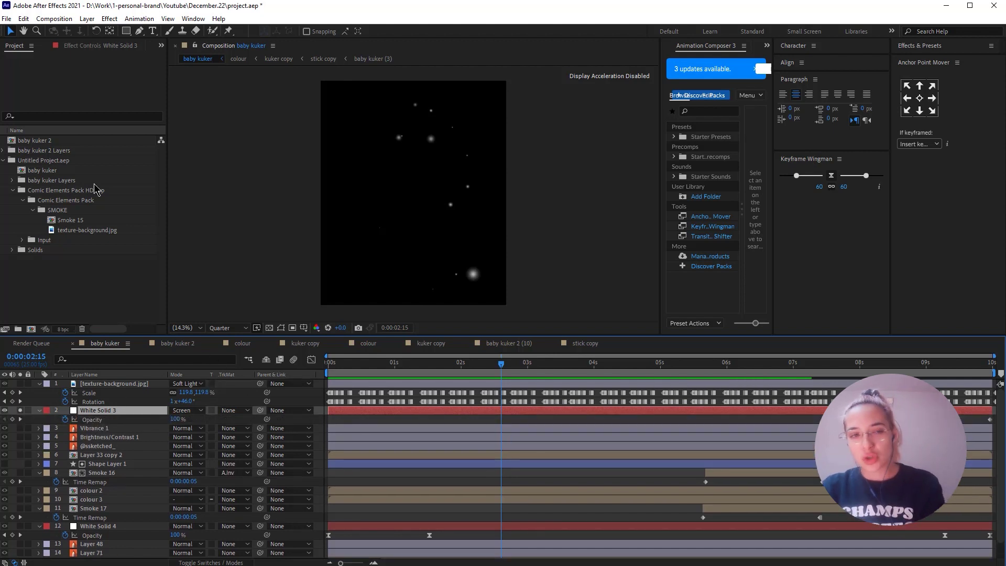
Review the CC Particle World settings of White Solid 3 and preview its particles from 0:00:00:00
click(87, 46)
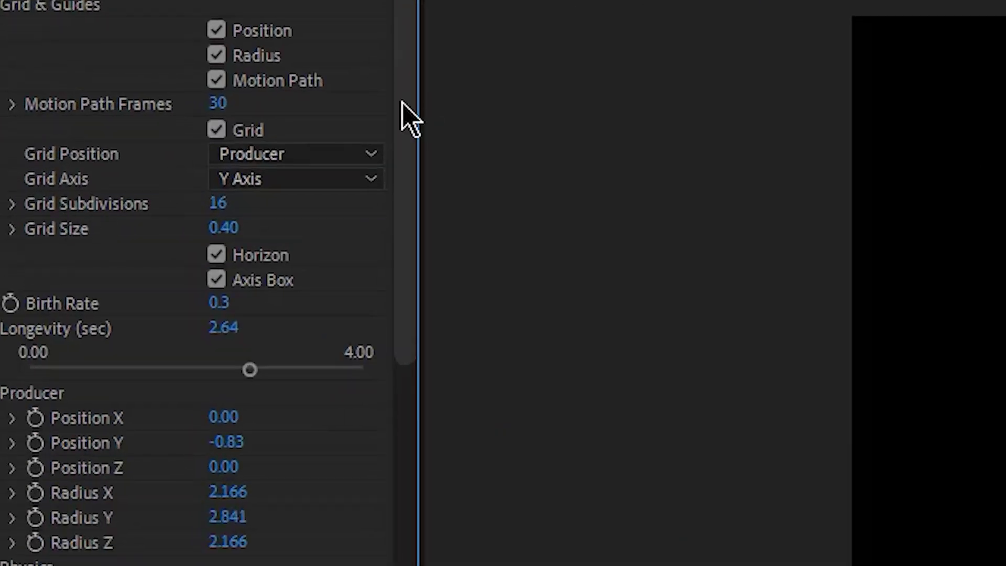
scroll(409, 283, down, 5)
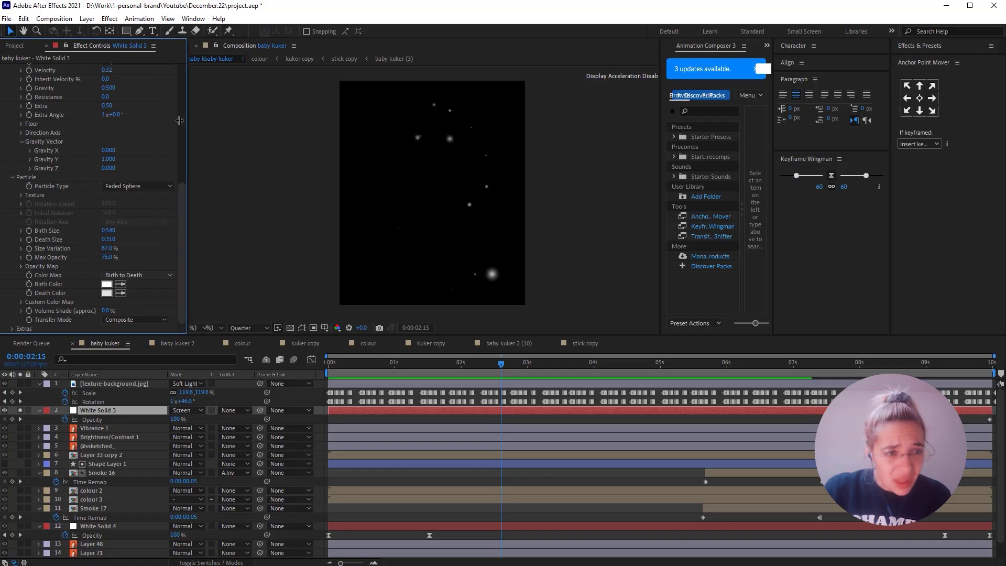
drag(181, 212, 182, 39)
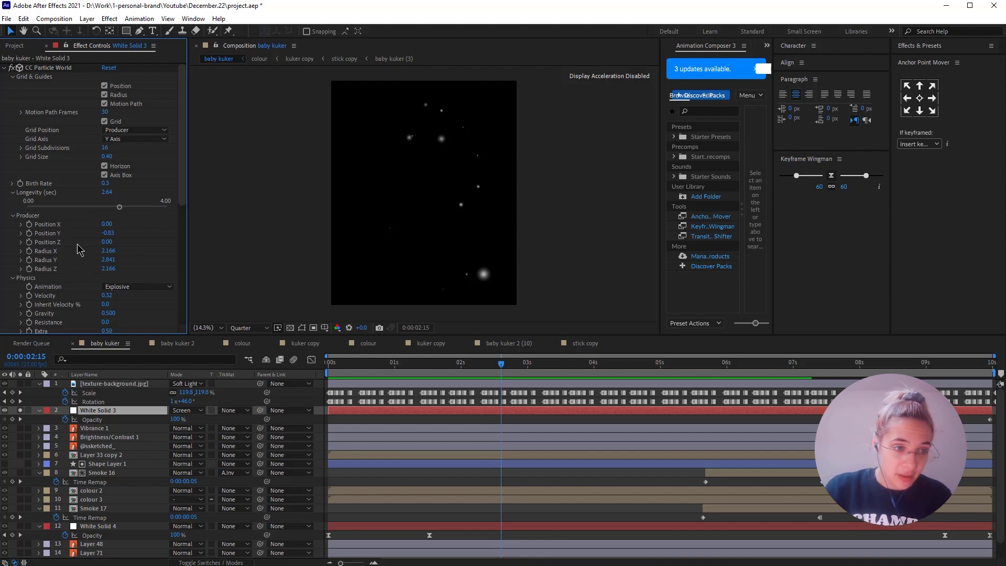
scroll(91, 265, down, 4)
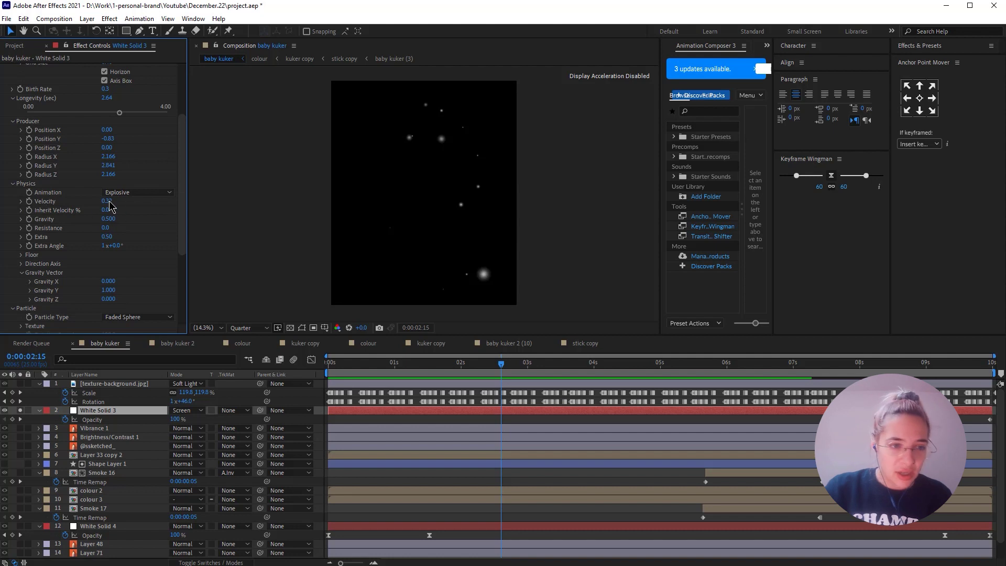
key(space)
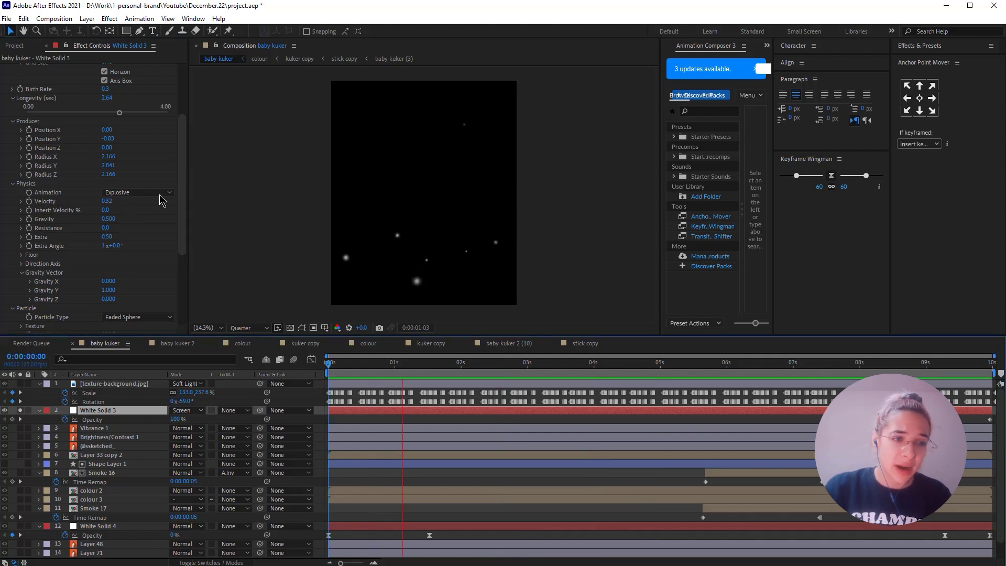
scroll(120, 239, down, 3)
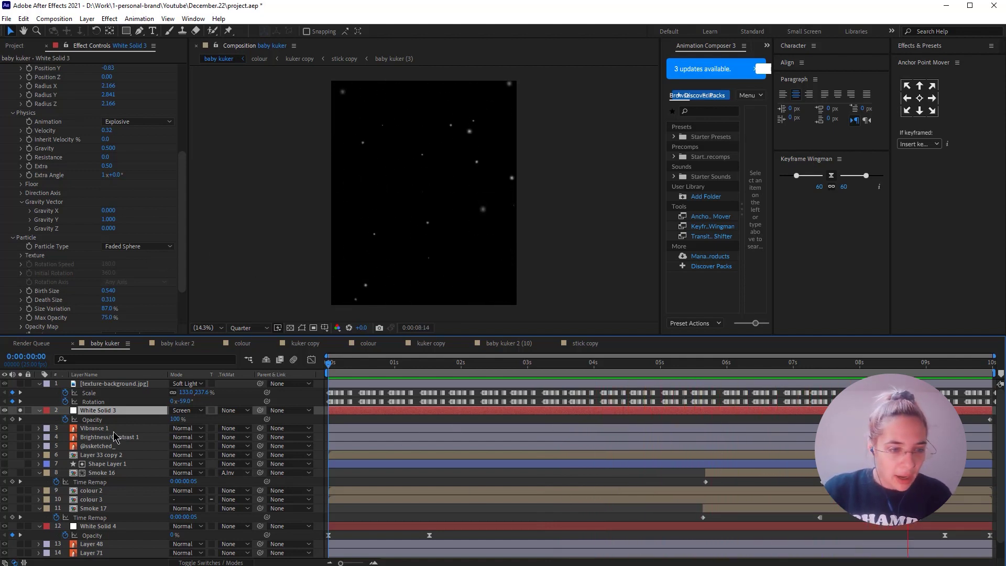
scroll(114, 436, down, 1)
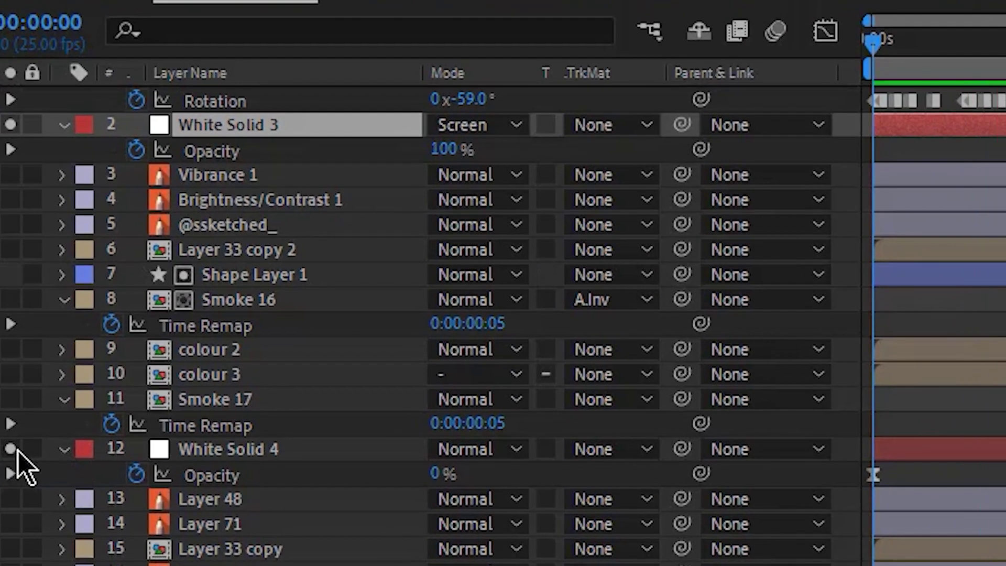
Compare White Solid 4 with White Solid 3, end their solo, and preview the full scene
click(235, 451)
scroll(236, 377, up, 3)
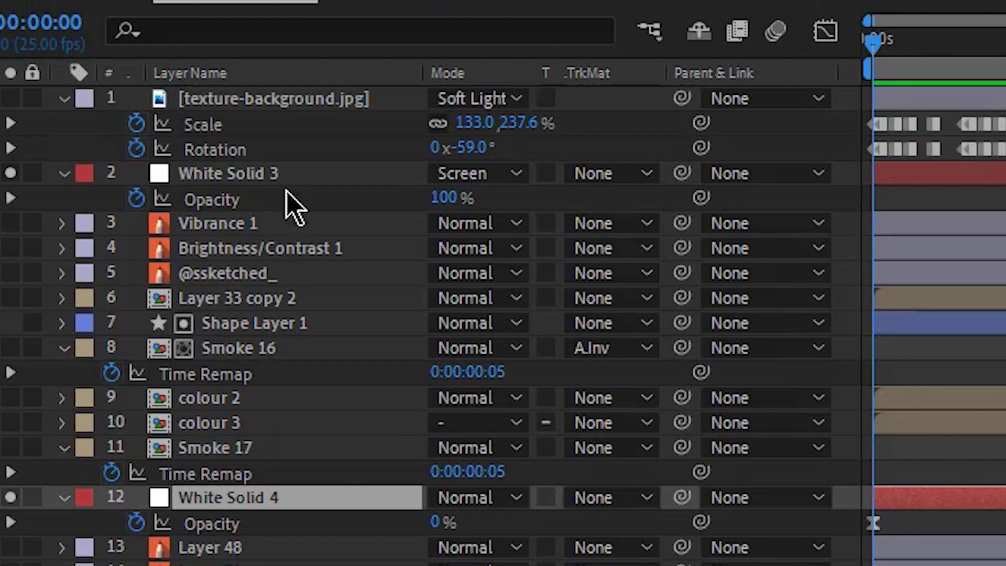
click(218, 173)
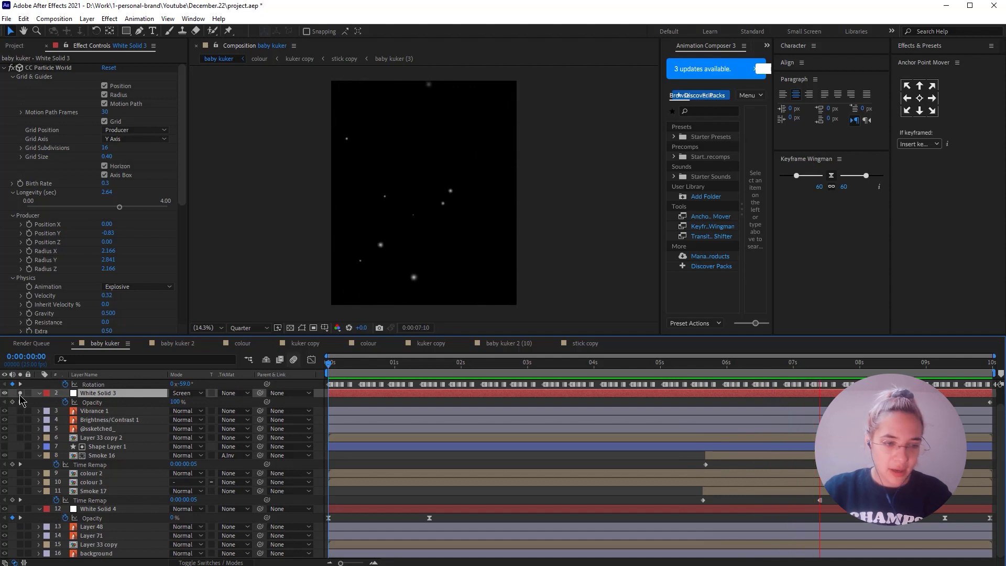
click(20, 393)
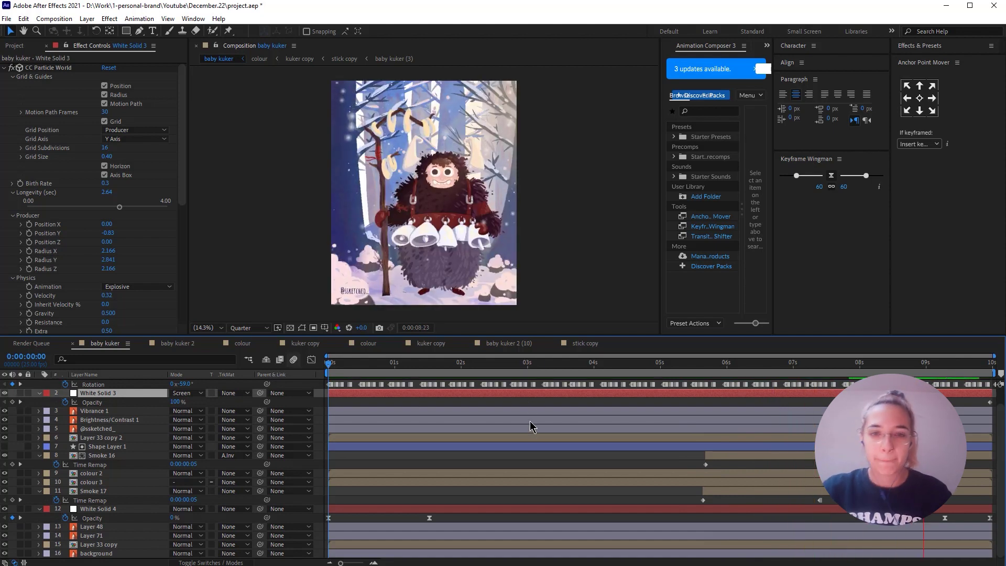
scroll(540, 422, up, 1)
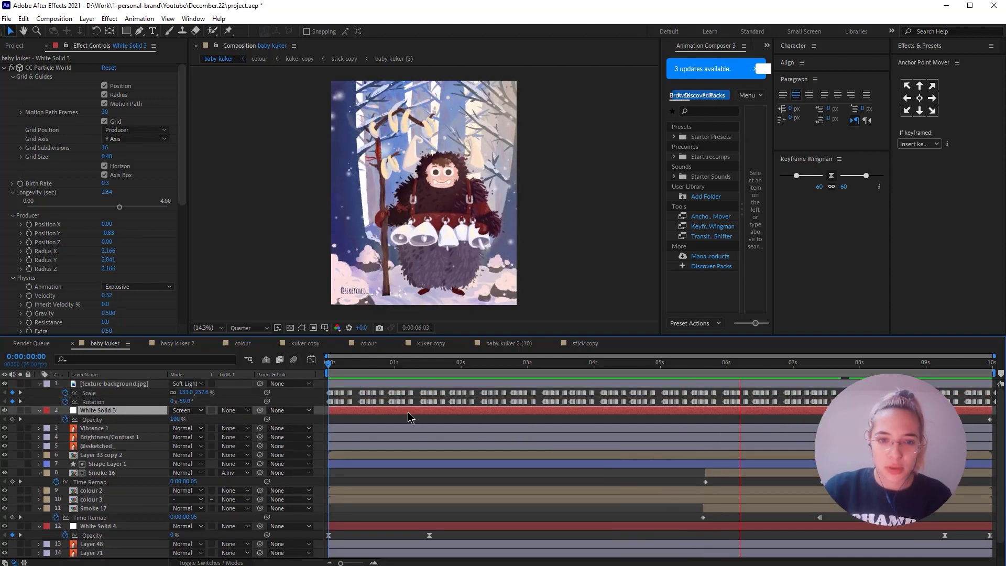
Solo texture-background.jpg at 0:00:01:08, preview its movement, and return to 0:00:00:00
drag(379, 373, 414, 372)
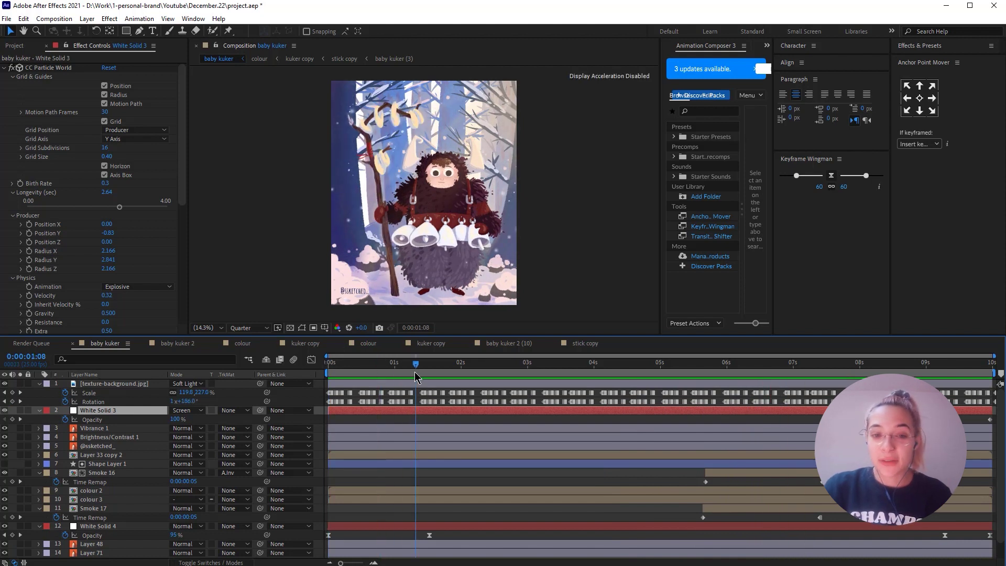
click(20, 383)
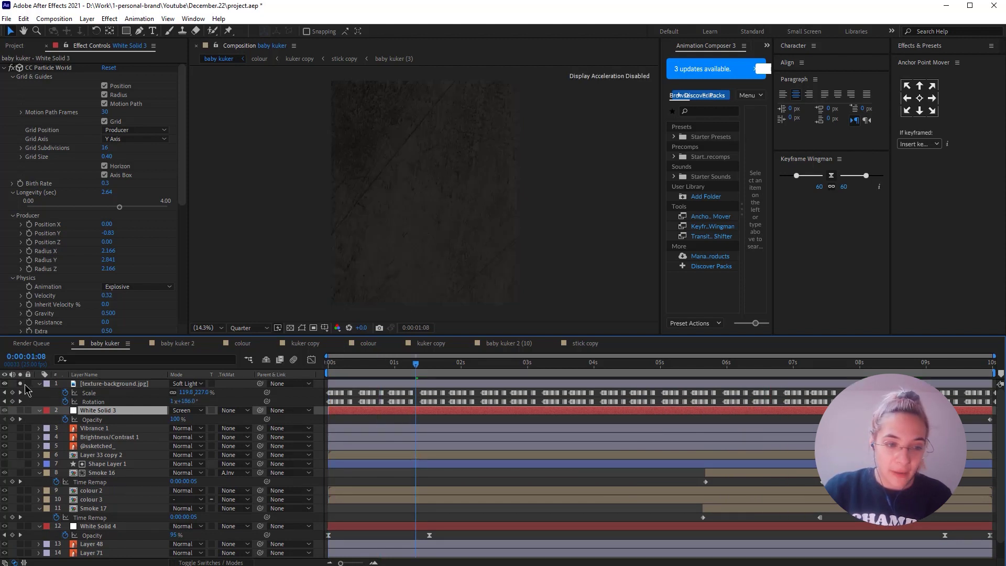
key(space)
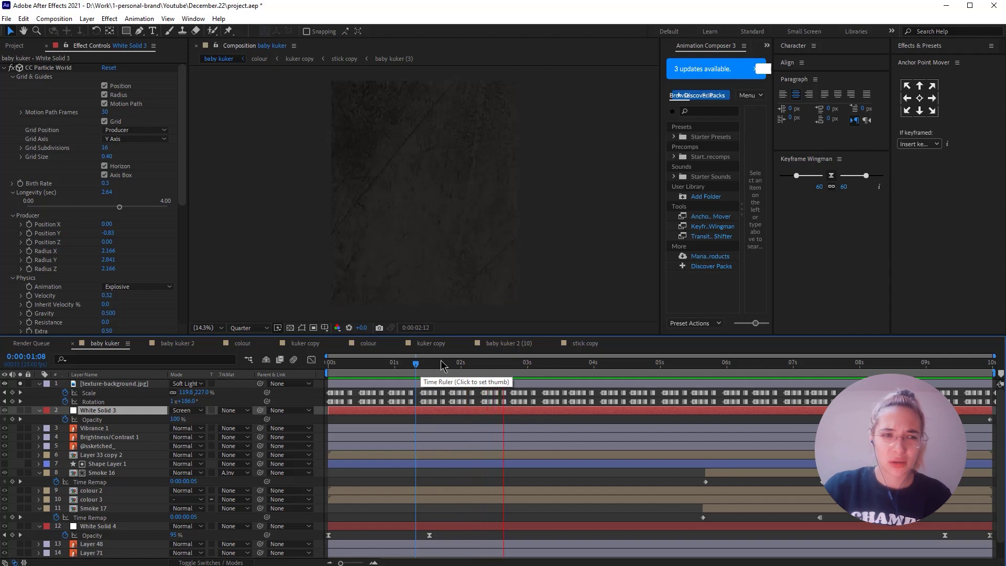
key(space)
key(Home)
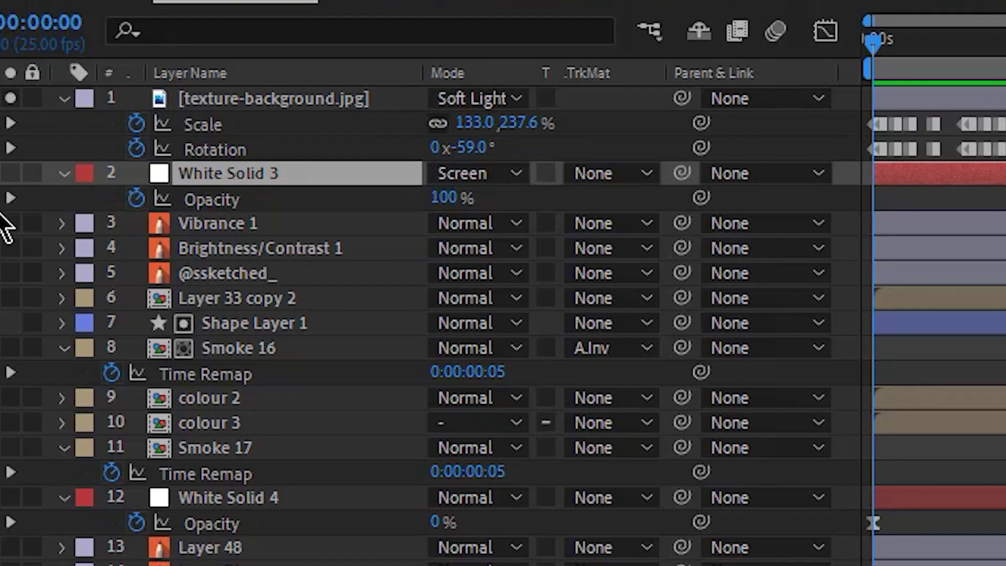
Select the Scale and Rotation keyframes of texture-background.jpg in turn to inspect how the texture is animated
click(99, 393)
click(228, 152)
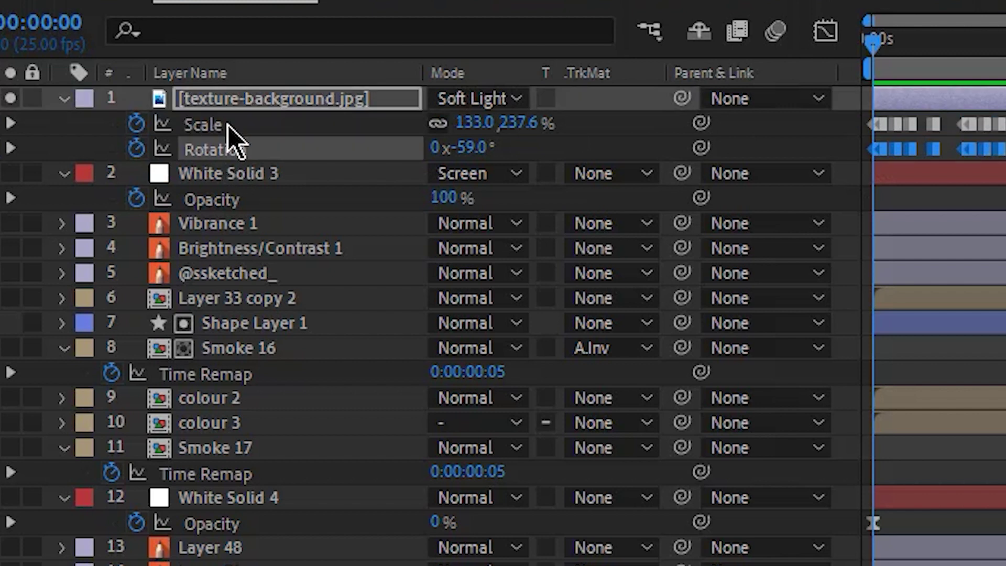
click(230, 128)
click(228, 153)
Show the Opacity of texture-background.jpg at 0:00:02:19, preview the full scene, and return to 0:00:00:00
drag(873, 44, 1005, 45)
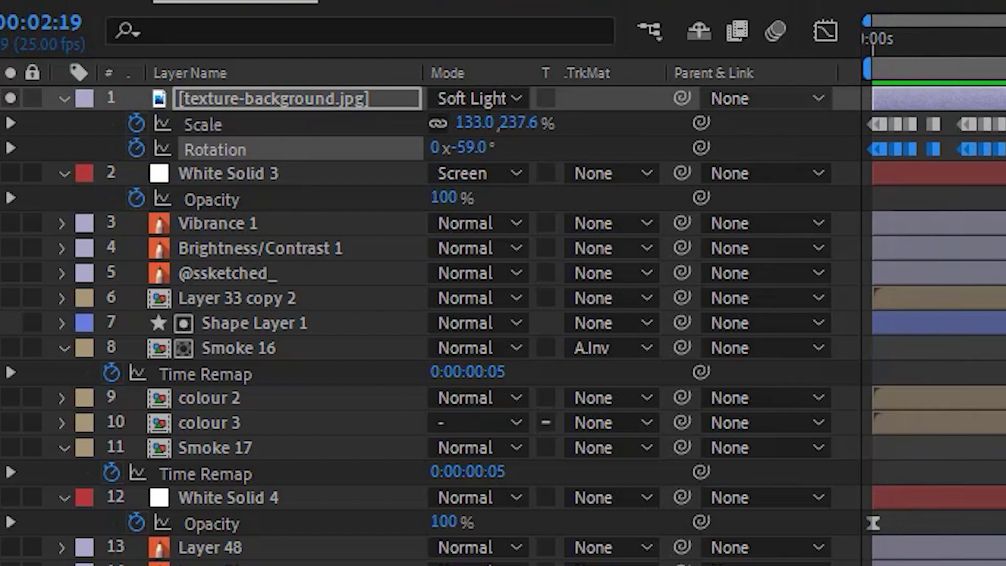
key(t)
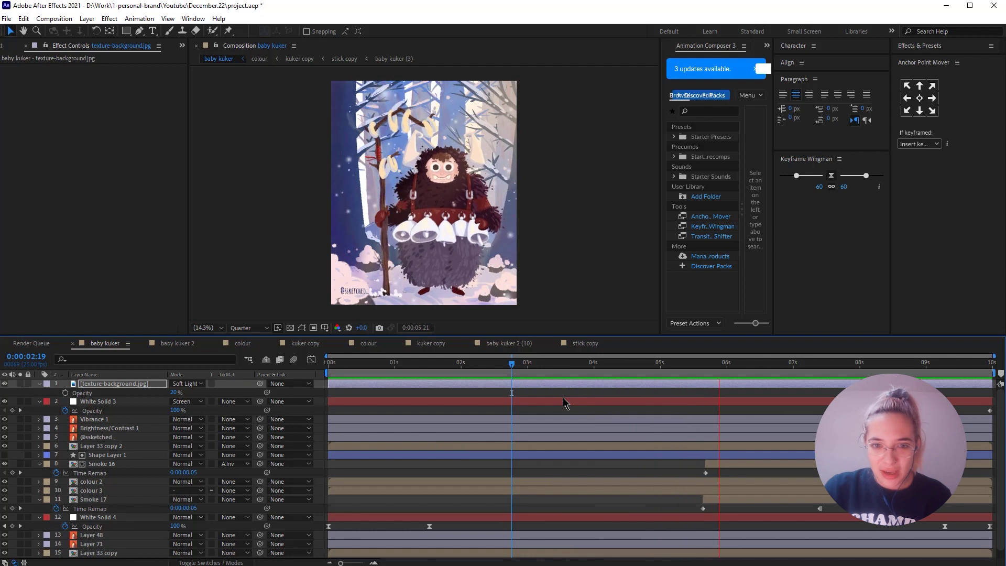
drag(488, 364, 232, 366)
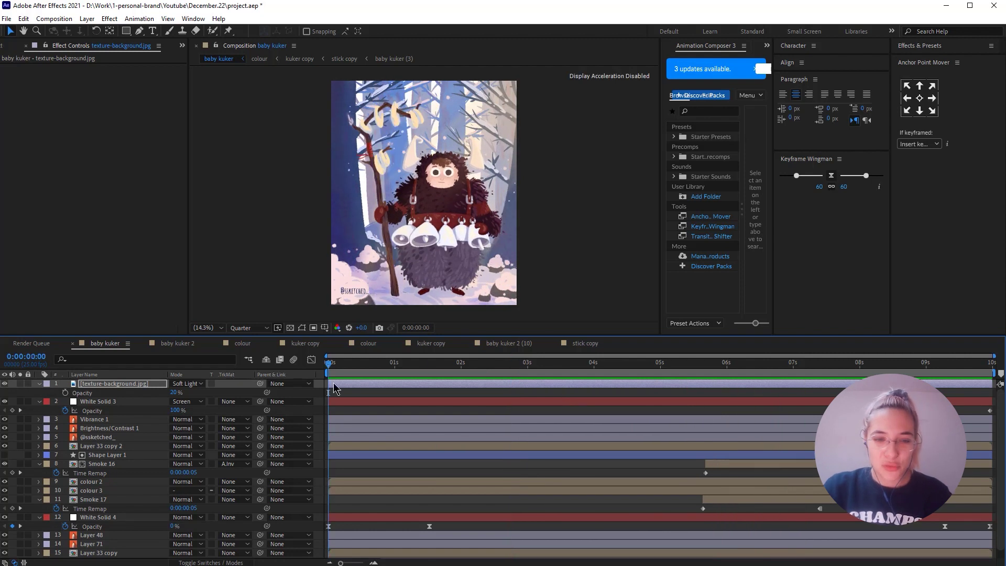